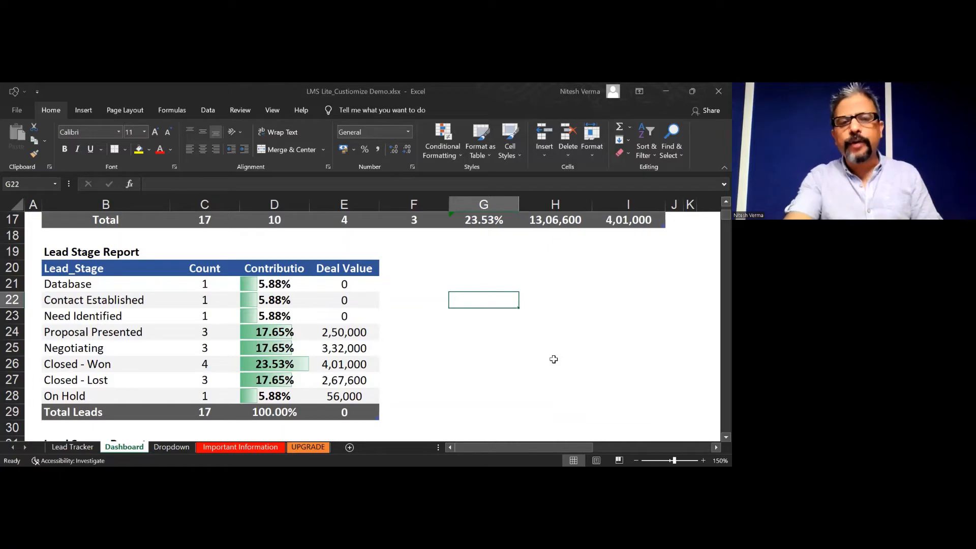
- Examine the Dashboard sheet from the Lead Stage Report back up to the monthly lead summary
left_click(463, 372)
key("Up")
key("Up")
key("Up")
key("Up")
key("Up")
key("Up")
key("Up")
key("Up")
key("Up")
key("Up")
key("Up")
key("Up")
key("Up")
key("Up")
key("Up")
key("Up")
key("Up")
key("Up")
key("Up")
key("Up")
key("Up")
key("Up")
key("Up")
key("Up")
key("Up")
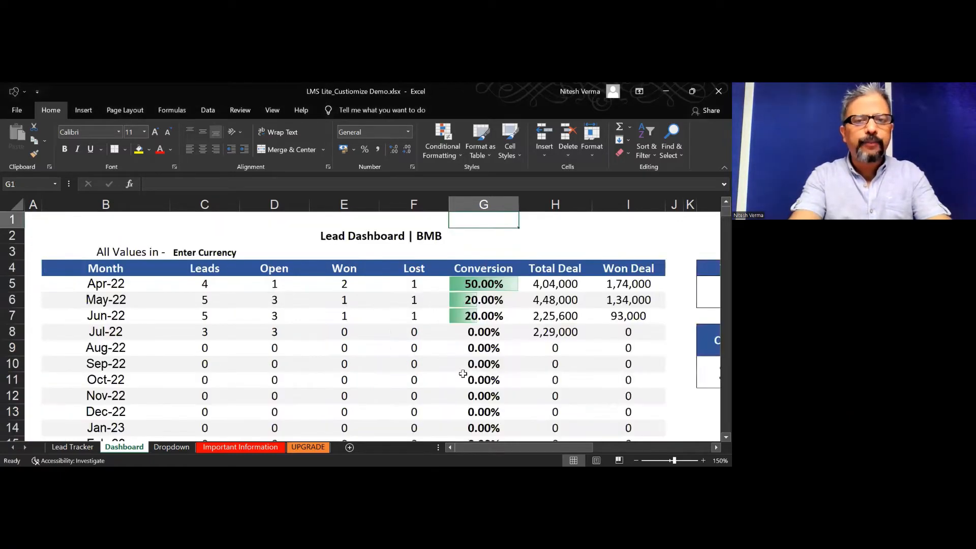
- Open the Lead Tracker sheet and examine its Lead Date, Company, Country, State and City columns
left_click(78, 448)
left_click(124, 311)
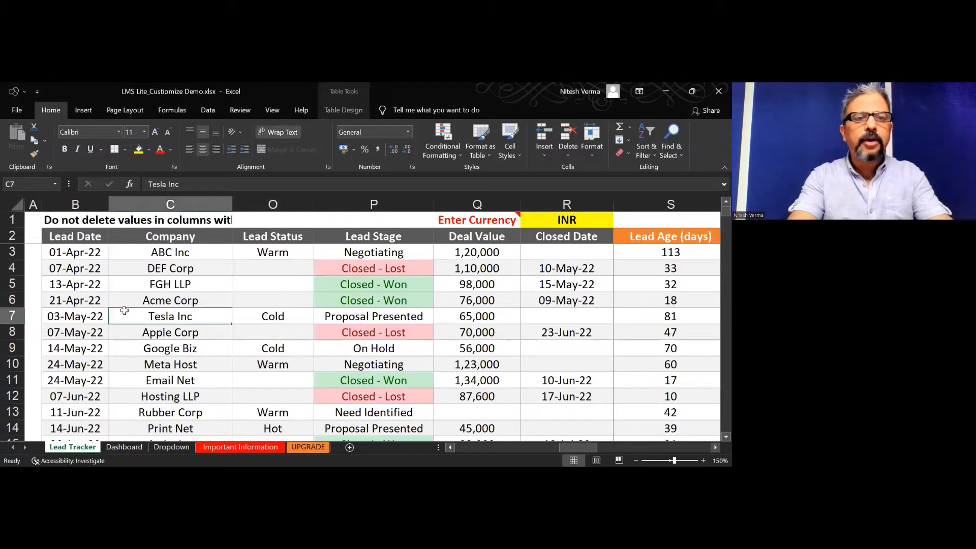
key("Right")
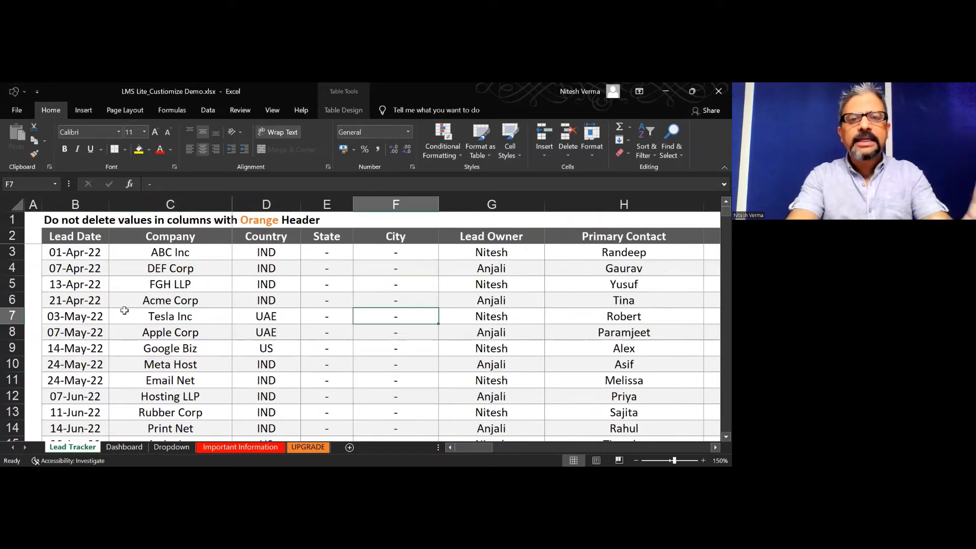
key("Left")
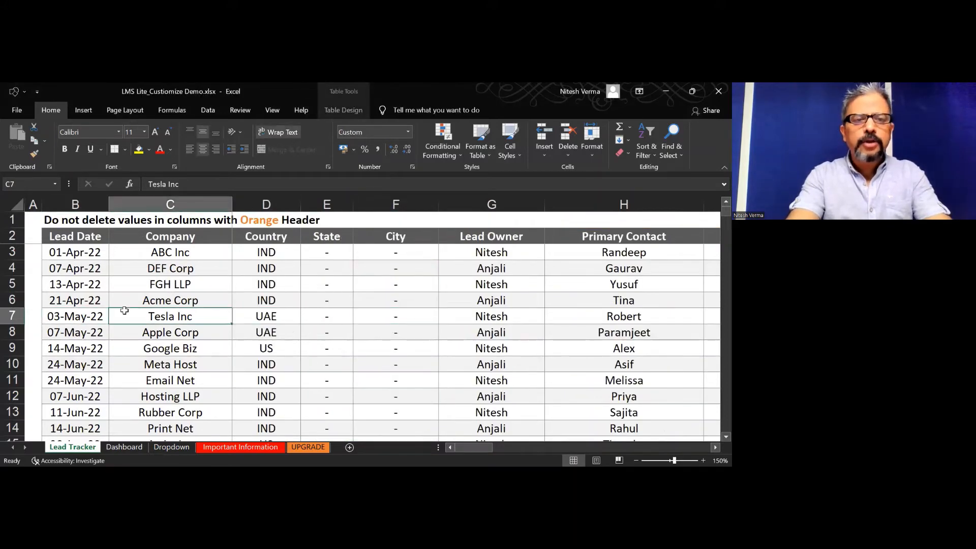
key("Home")
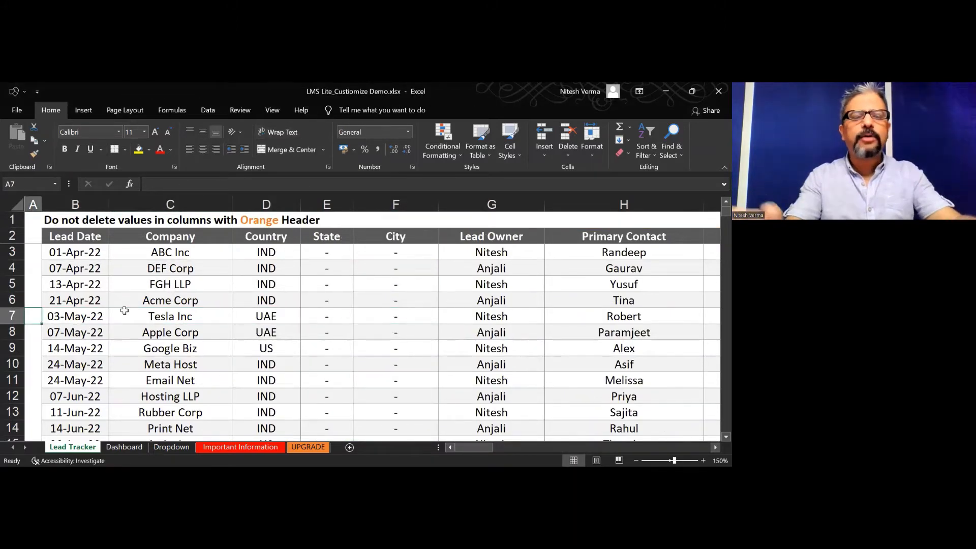
key("Right")
key("Right")
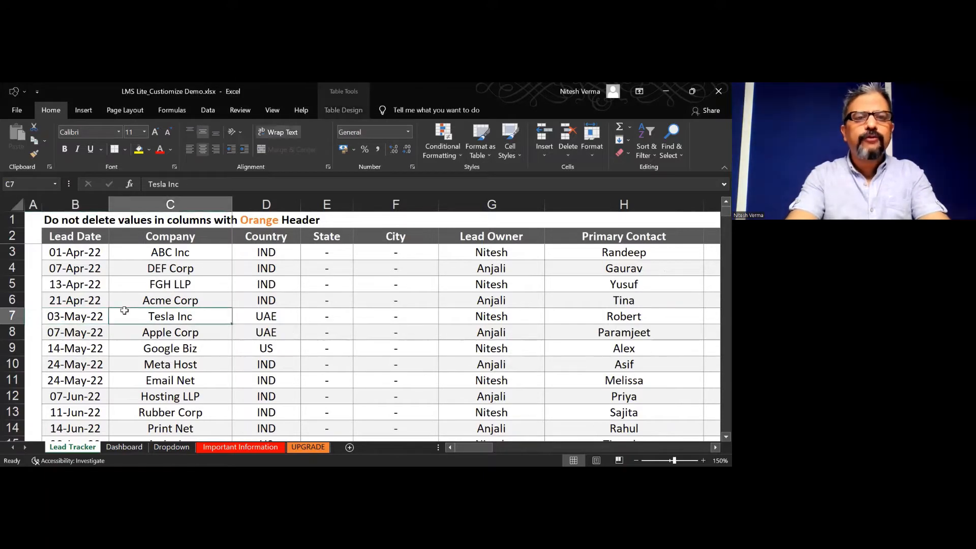
key("Right")
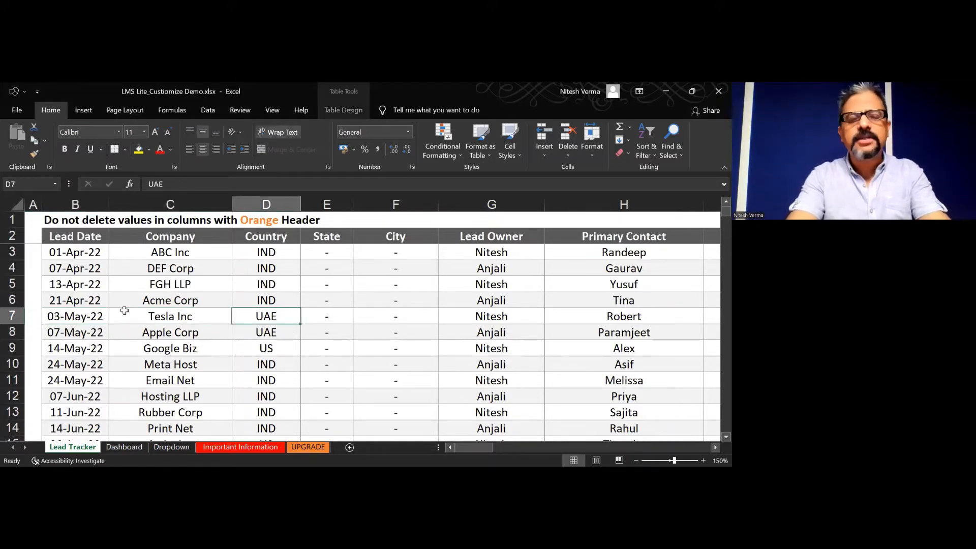
left_click(278, 204)
key("Right")
key("Right")
key("Right")
key("Right")
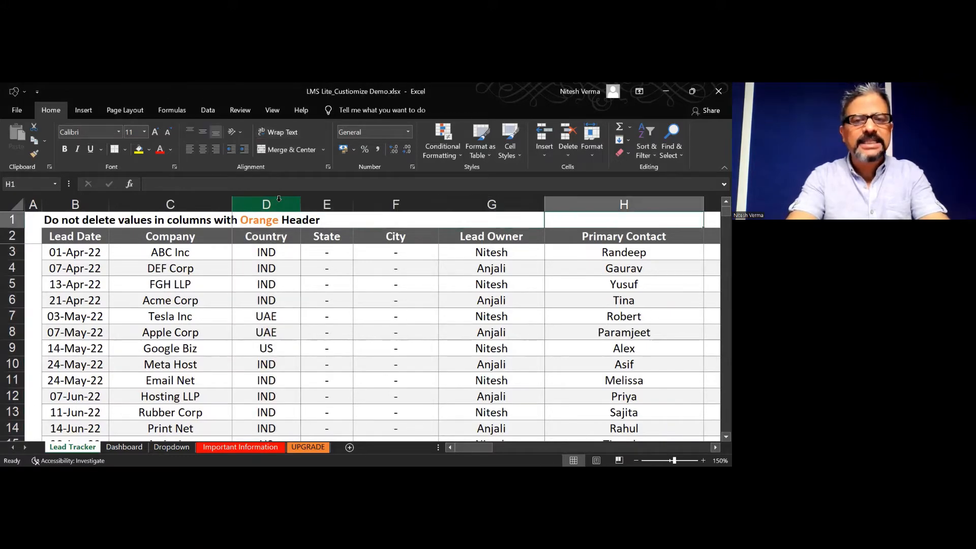
key("Left")
key("Left")
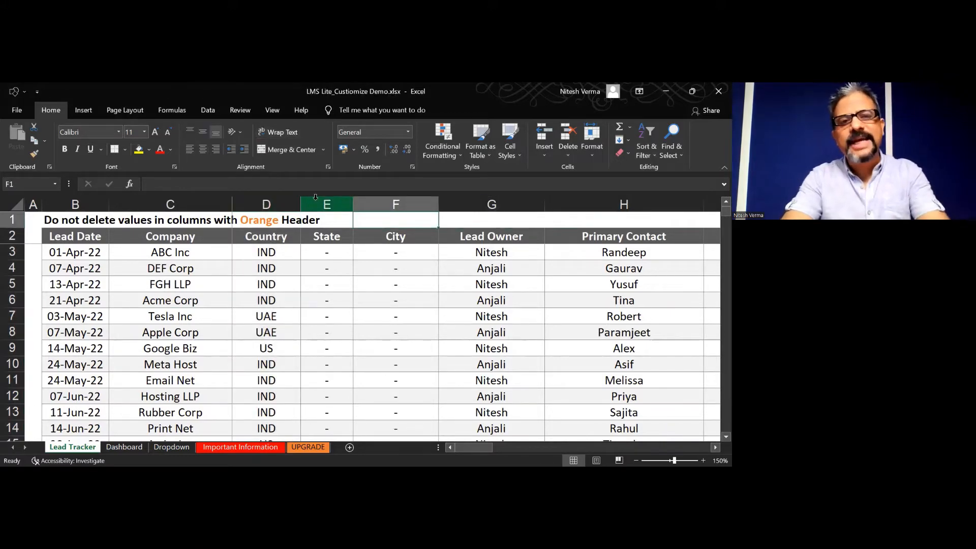
- Try to hide the Country column in the Lead Tracker table
left_click(286, 204)
right_click(286, 205)
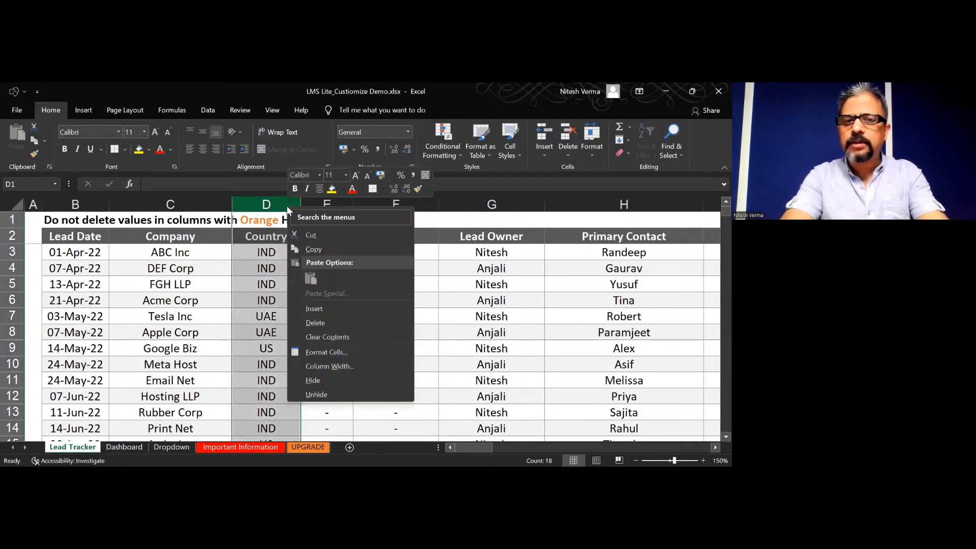
key("h")
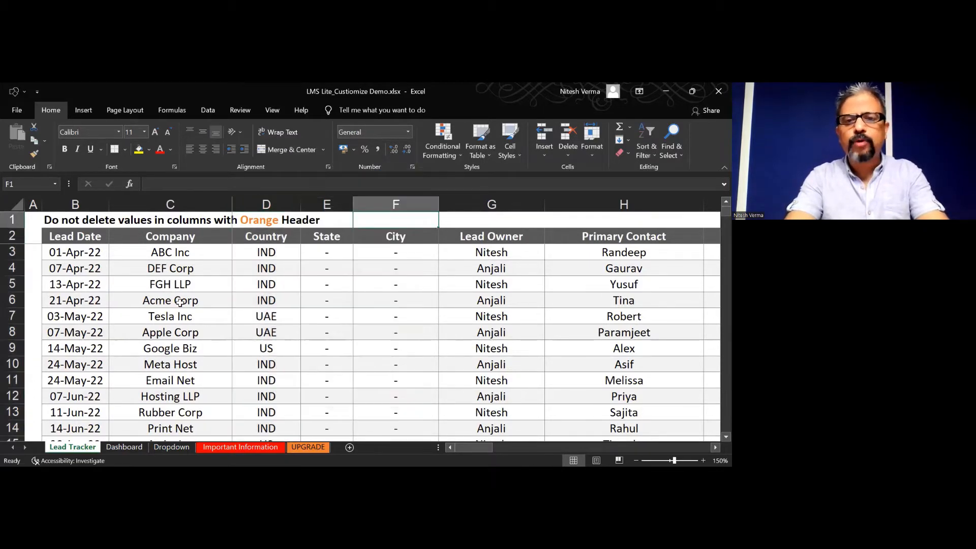
- Look through the lead contact columns, from Lead Owner and Primary Contact to Designation, Email, Phone and Website
key("Right")
key("Right")
key("Right")
key("Left")
key("Left")
key("Left")
key("Left")
key("Left")
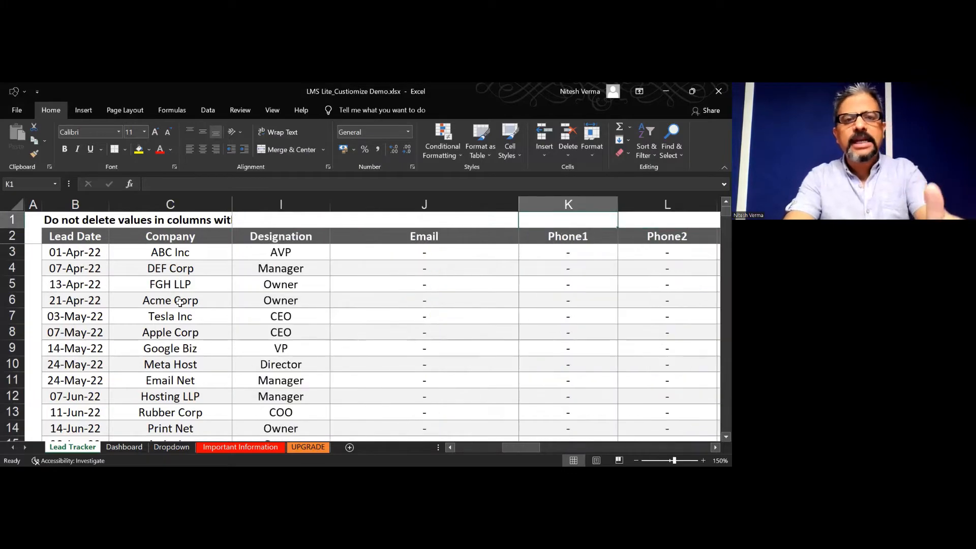
key("Left")
key("Right")
key("Right")
key("Right")
key("Right")
key("Right")
key("Right")
key("Right")
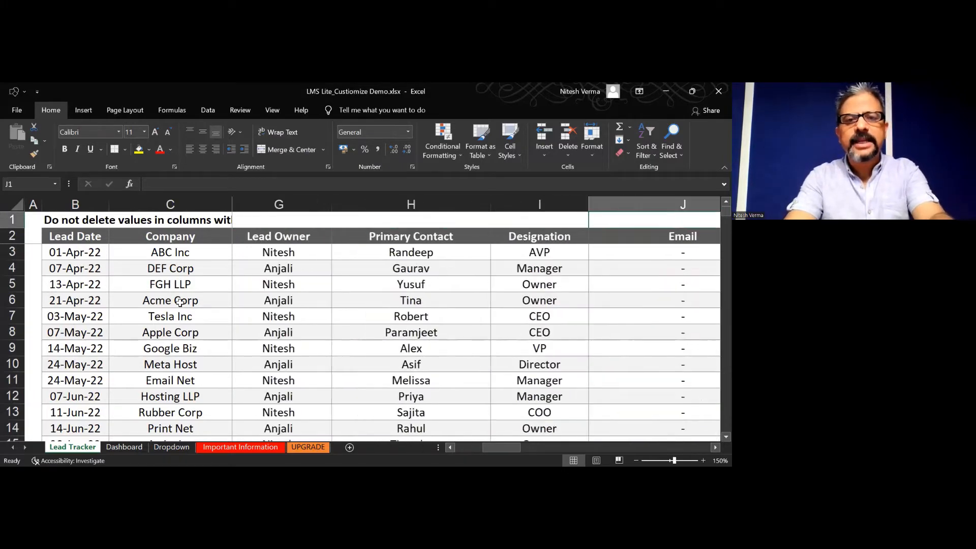
key("Right")
key("Right")
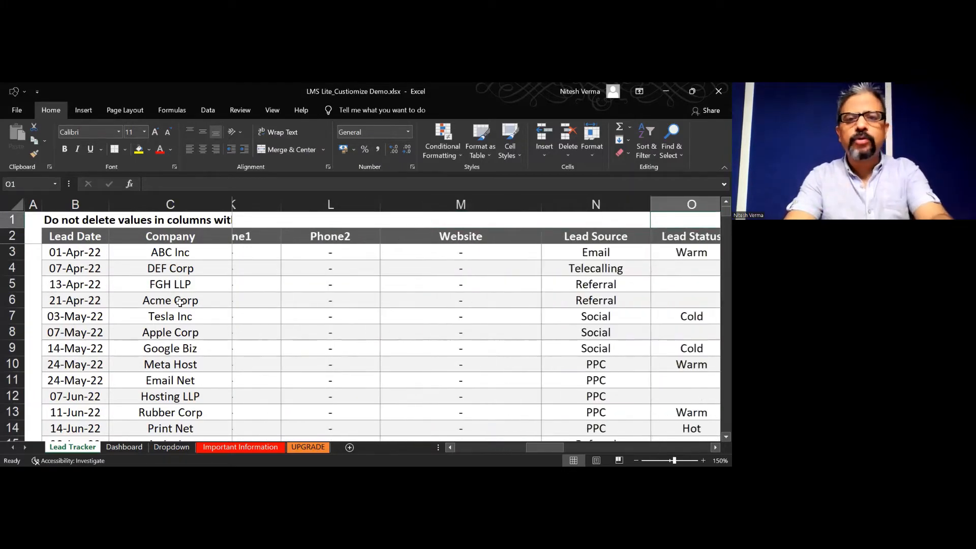
- Examine the lead progress columns, including Lead Source, Lead Status, Lead Stage, Deal Value, Closed Date, Lead Age and Next Action
key("Right")
key("Right")
key("Right")
key("Right")
key("Right")
key("Left")
key("Left")
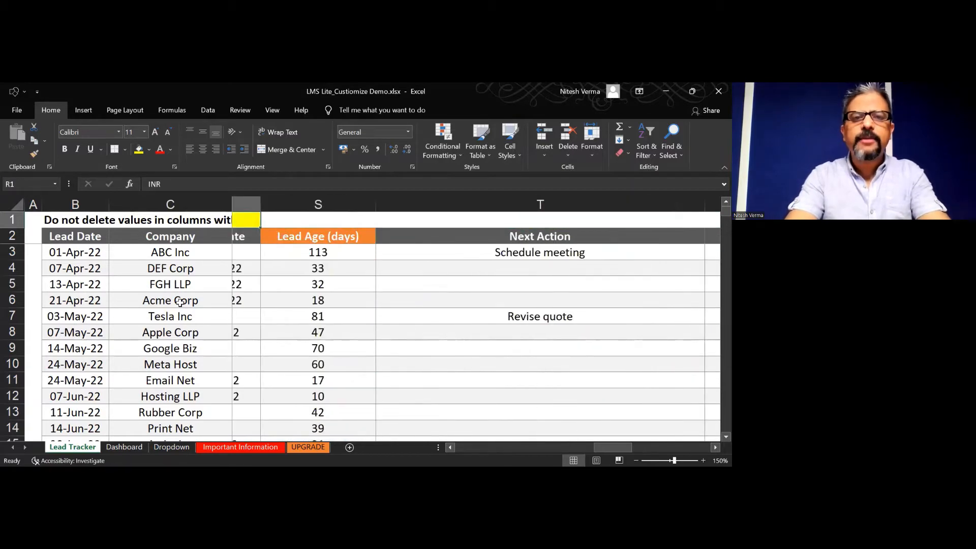
key("Left")
key("Left")
key("Left")
key("Left")
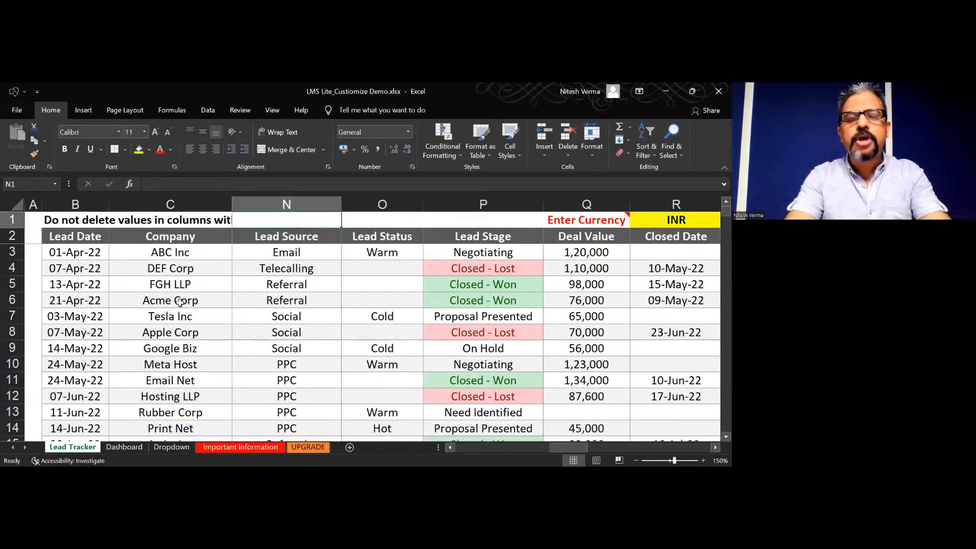
key("Down")
key("Right")
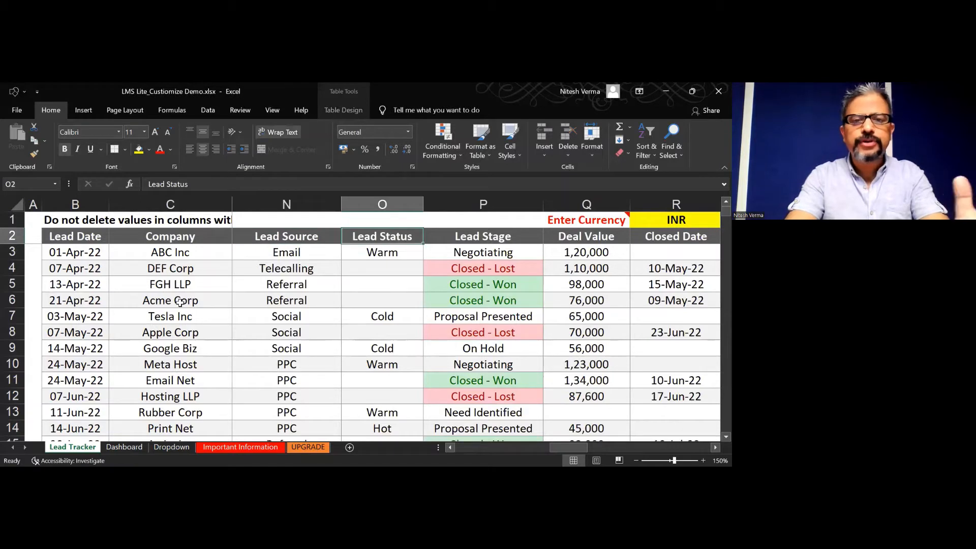
key("Right")
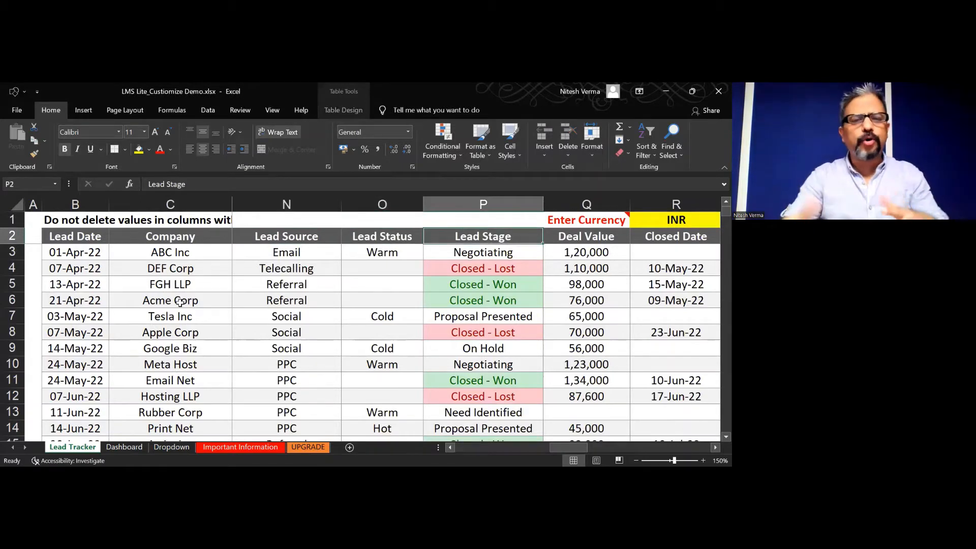
key("Right")
key("Right")
key("Left")
key("Left")
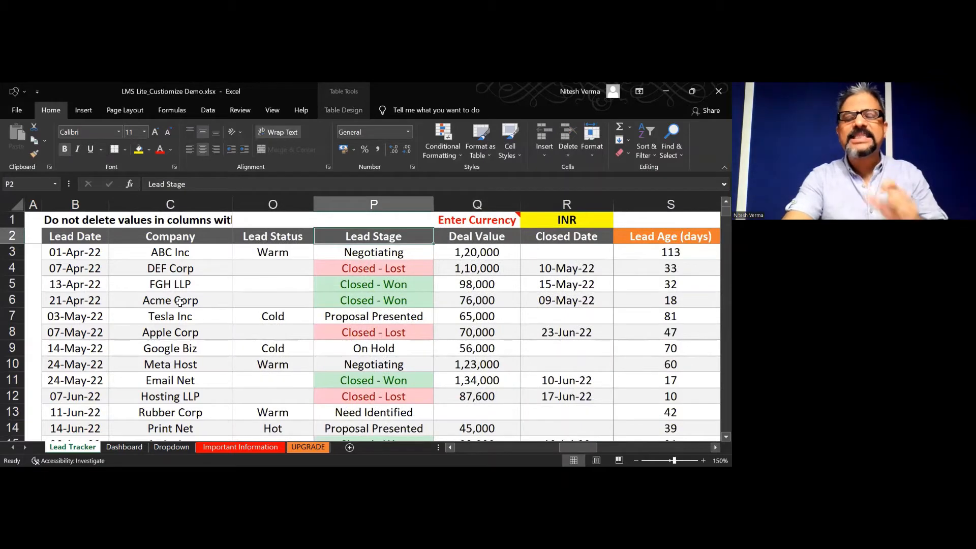
- Go back through the contact columns to the first entry under Lead Owner
key("Left")
key("Left")
key("Left")
key("Left")
key("Left")
key("Left")
key("Left")
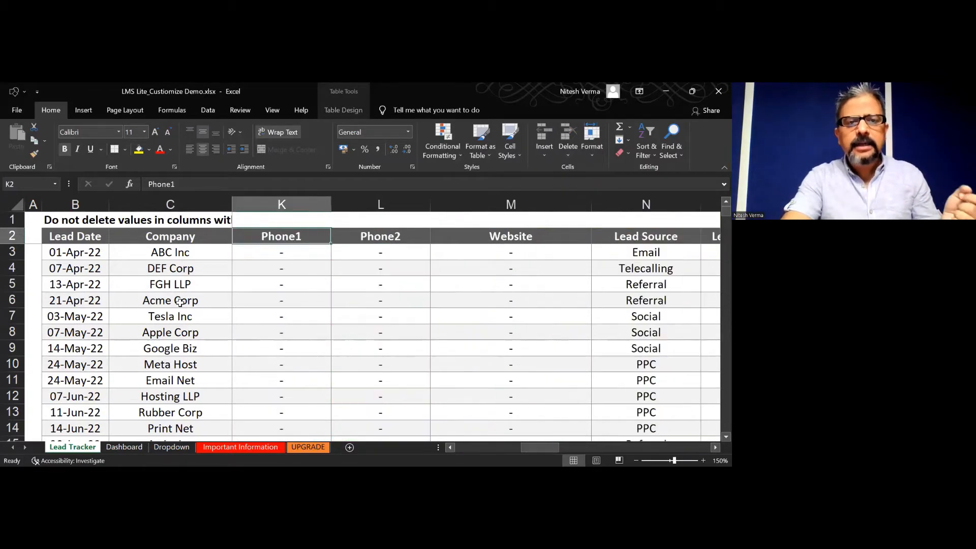
key("Left")
key("Left")
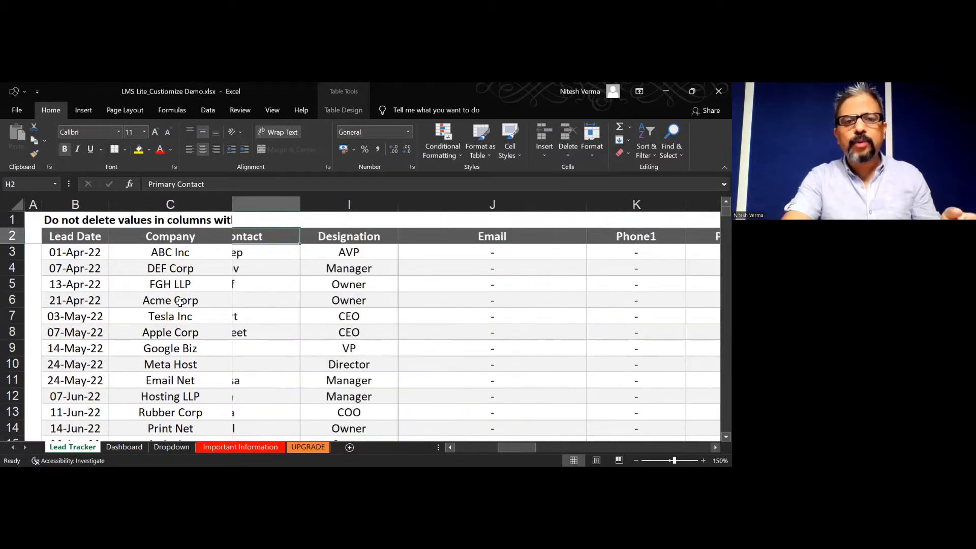
key("Down")
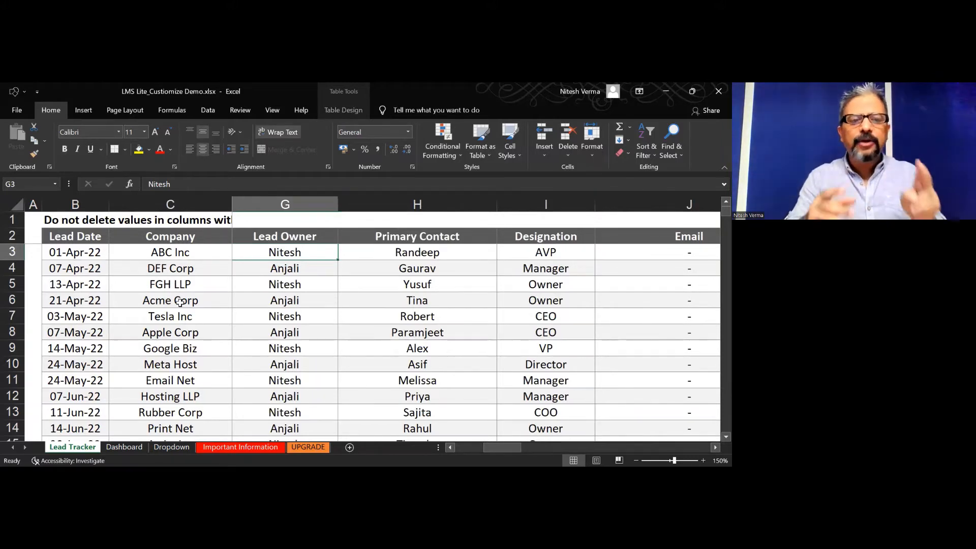
- Open the Dashboard sheet and review the monthly table and the summary cards from Total Leads to Total Revenue
left_click(124, 447)
left_click(235, 343)
key("Right")
key("Right")
key("Right")
key("Right")
key("Right")
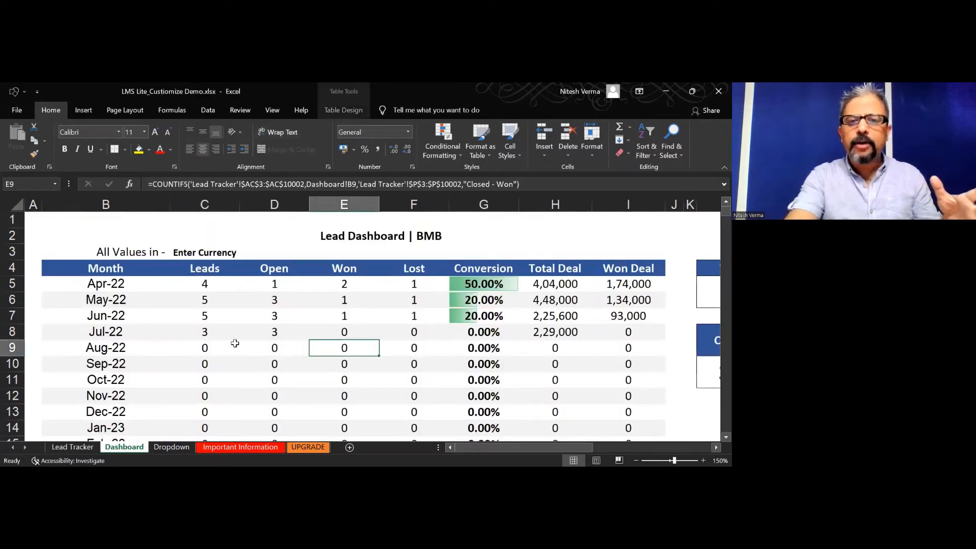
key("Right")
key("Right")
key("Right")
key("Right")
key("Right")
key("Right")
key("Right")
key("Right")
key("Right")
key("Right")
key("Right")
key("Right")
key("Right")
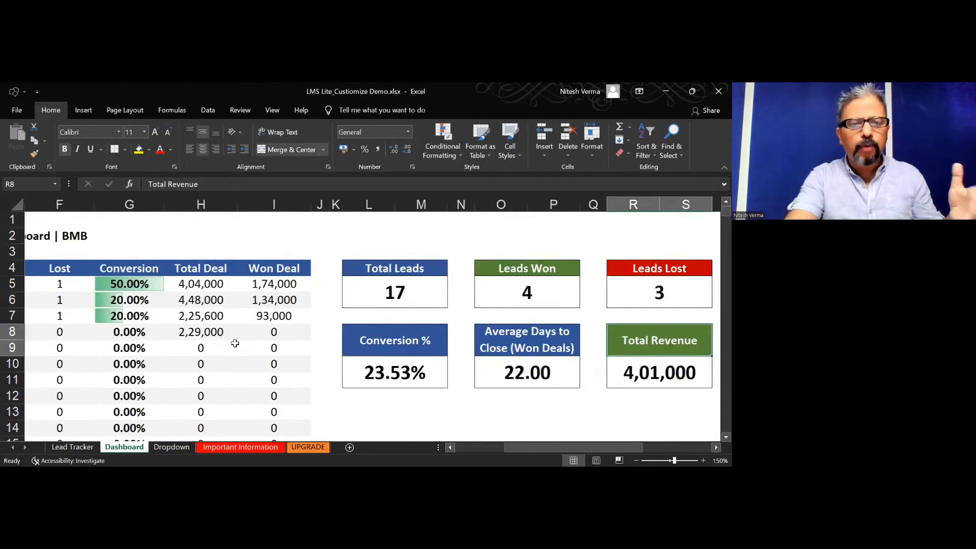
key("Right")
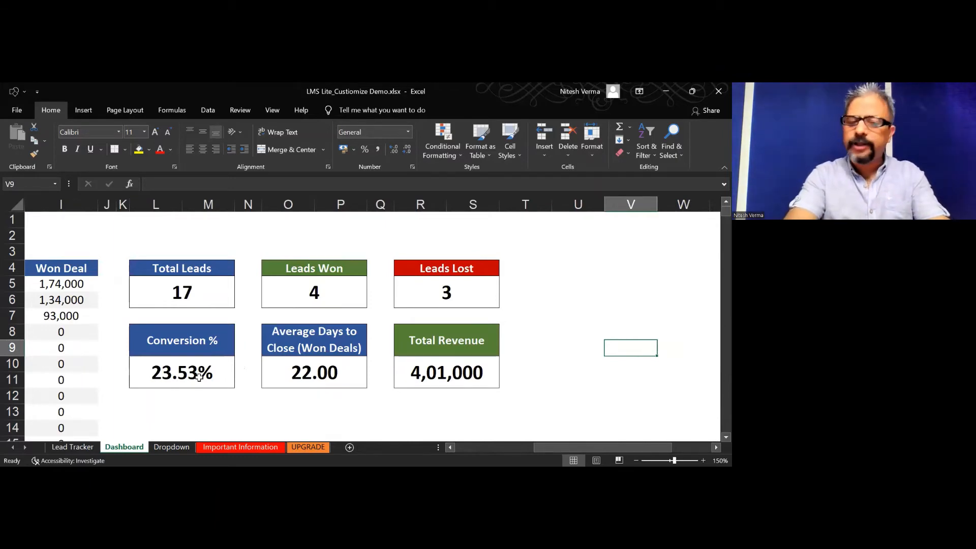
- Review the Lead Stage Report below the monthly table on the Dashboard sheet
left_click(239, 409)
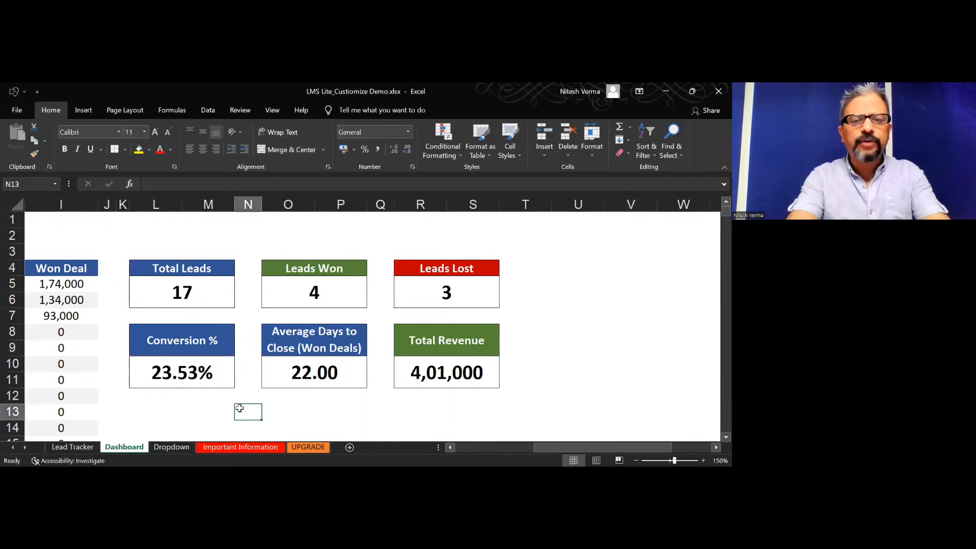
key("Down")
key("Down")
key("Down")
key("Down")
key("Down")
key("Down")
key("Down")
key("Down")
key("Down")
key("Down")
key("Down")
key("Down")
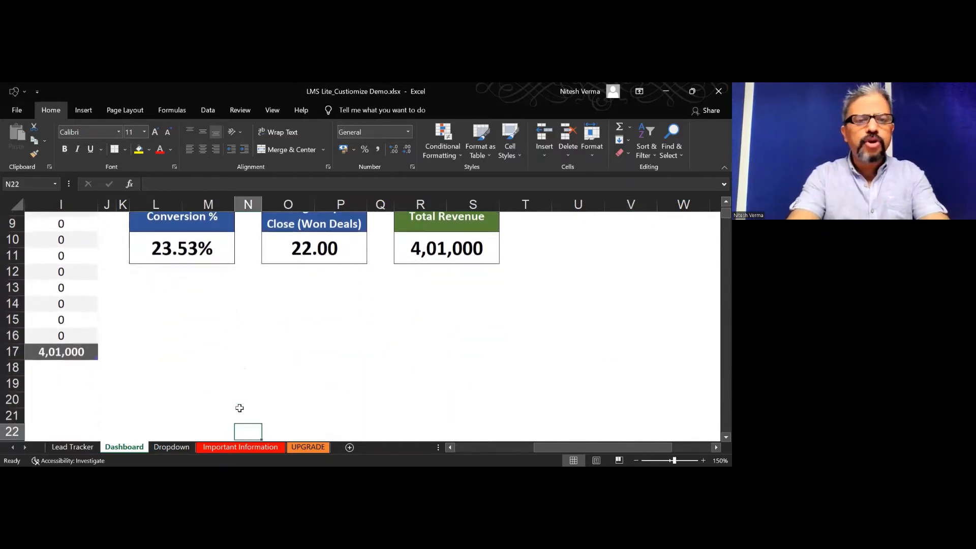
key("Left")
key("Left")
key("Left")
key("Left")
key("Left")
key("Left")
key("Left")
key("Left")
key("Left")
key("Left")
key("Left")
key("Left")
key("Left")
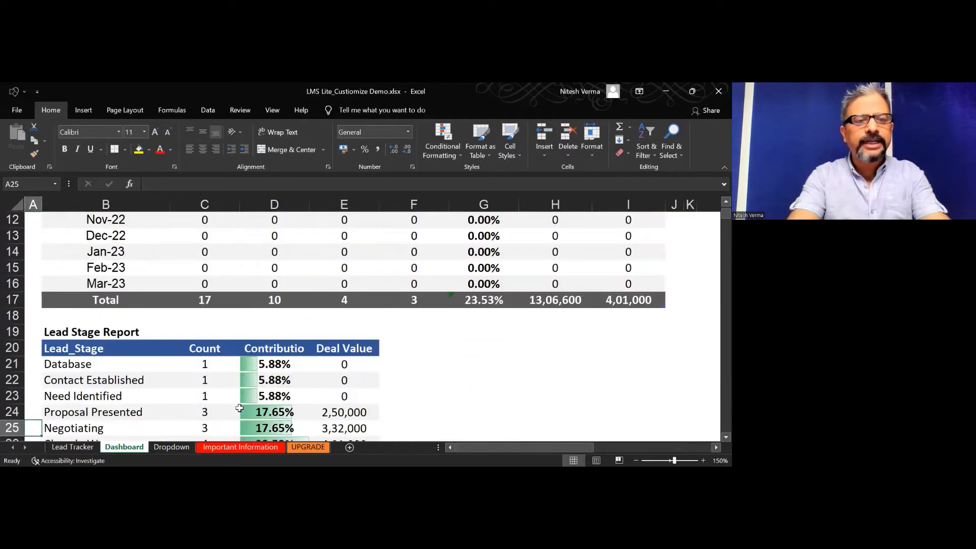
key("Down")
key("Down")
key("Down")
key("Down")
key("Down")
key("Down")
key("Down")
key("Down")
key("Down")
key("Down")
key("Down")
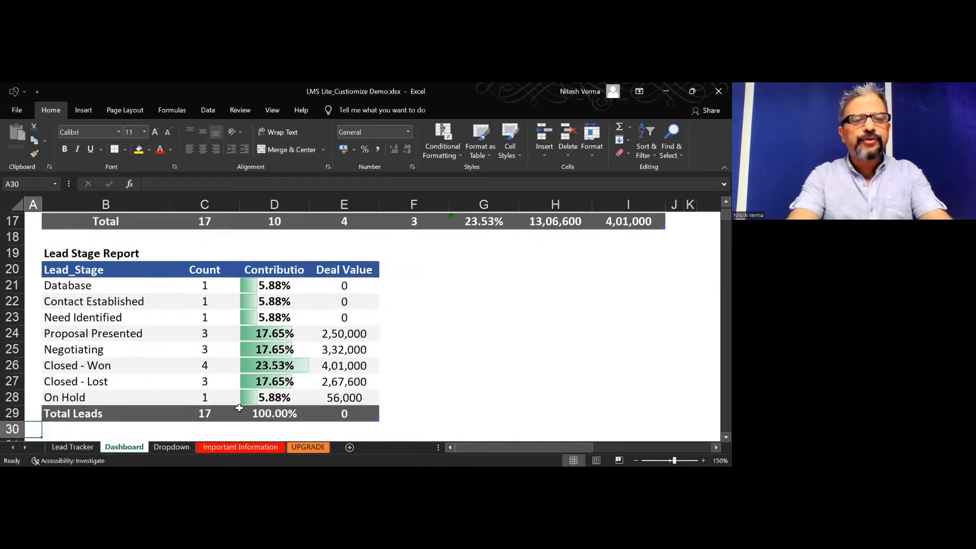
- Review the Lead Source Report below the Lead Stage Report
key("Down")
key("Down")
key("Down")
key("Down")
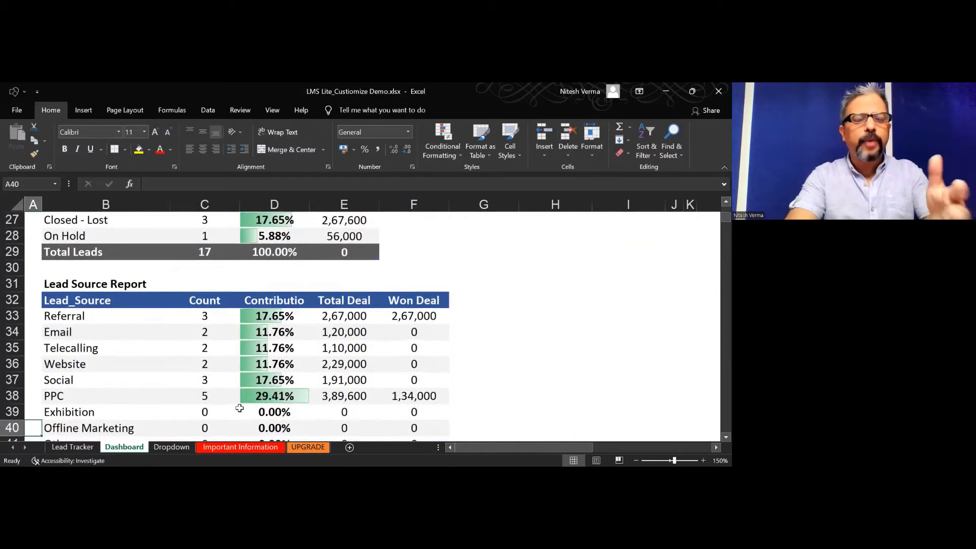
- Open the Dropdown sheet and examine the Lead_Source, Lead_Status and Lead_Stage lists
left_click(172, 447)
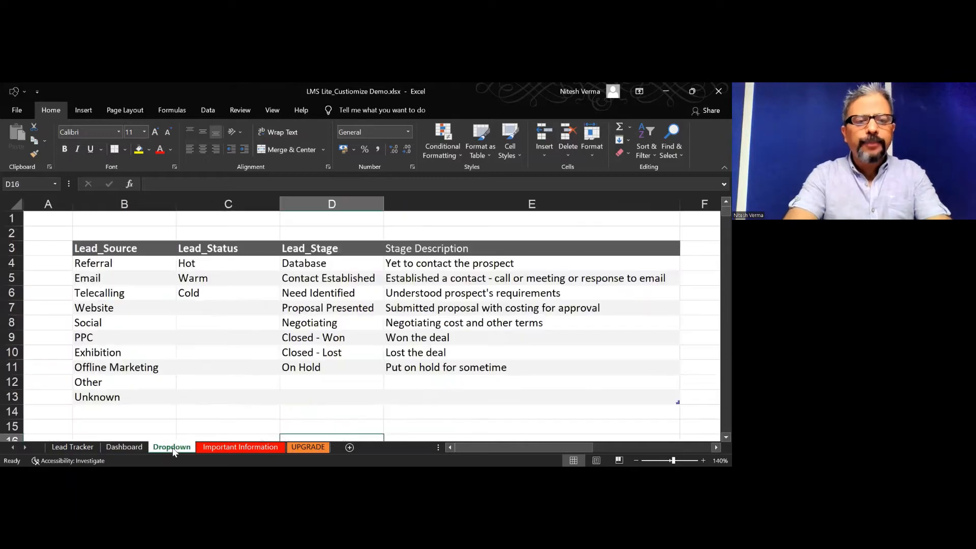
left_click(232, 381)
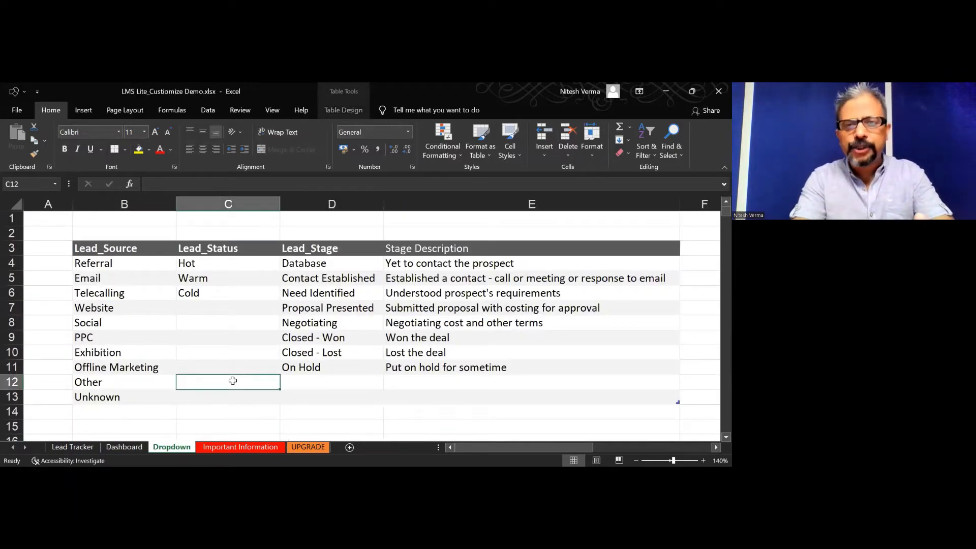
scroll(233, 381, "down", 1)
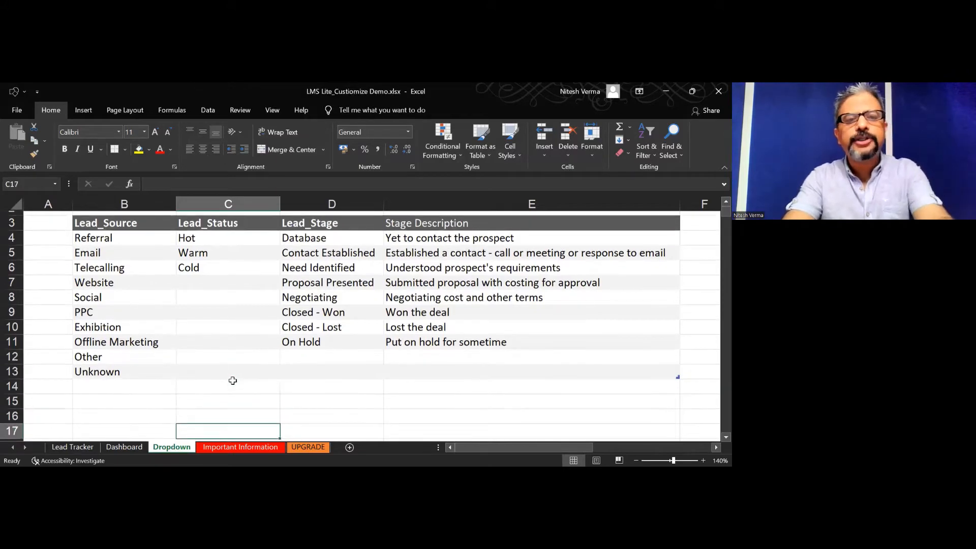
left_click(233, 381)
key("Left")
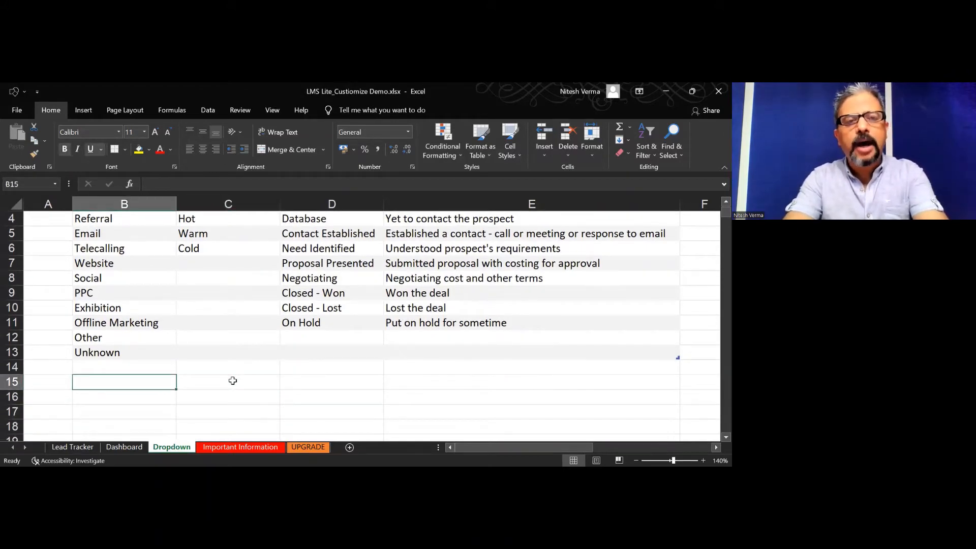
- Review the Lead_Source, Lead_Status and Lead_Stage lists on the Dropdown sheet up to their header row
key("Up")
key("Up")
key("Up")
key("Up")
key("Up")
key("Up")
key("Up")
key("Up")
key("Up")
key("Up")
key("Up")
key("Up")
key("Up")
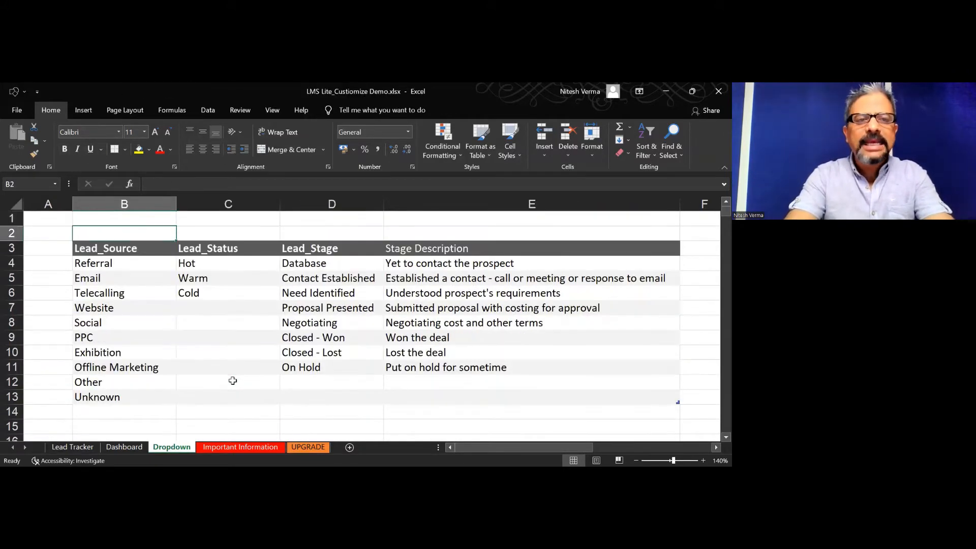
- Add a Lead_Owner heading in cell B16, below the existing lists on the Dropdown sheet
key("Down")
key("Down")
key("Down")
key("Down")
key("Down")
key("Down")
key("Down")
key("Down")
key("Down")
key("Down")
key("Down")
key("Down")
key("Down")
key("Down")
key("Down")
key("Down")
key("Down")
key("Down")
key("Down")
key("Down")
key("Up")
key("Up")
key("Up")
key("Up")
key("Up")
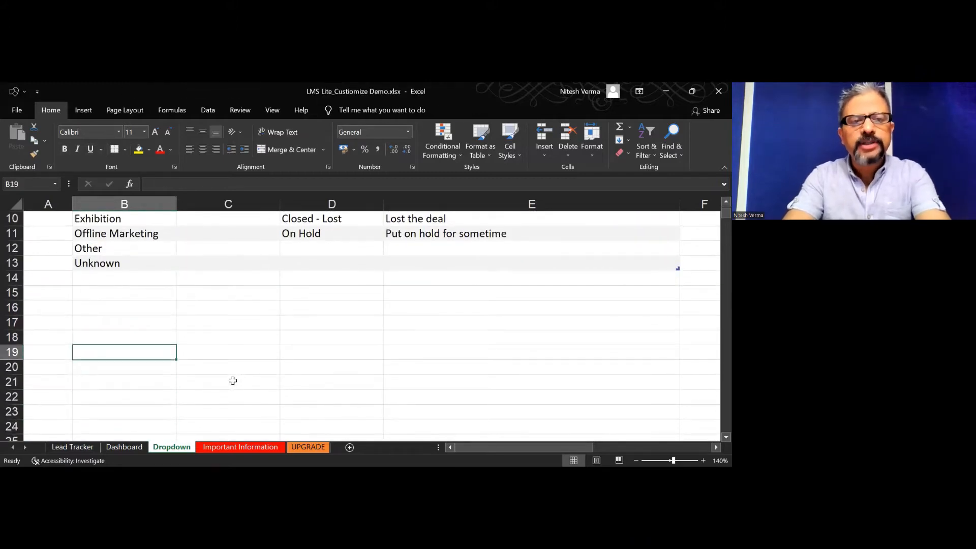
key("Up")
key("Up")
key("Up")
type("Lea")
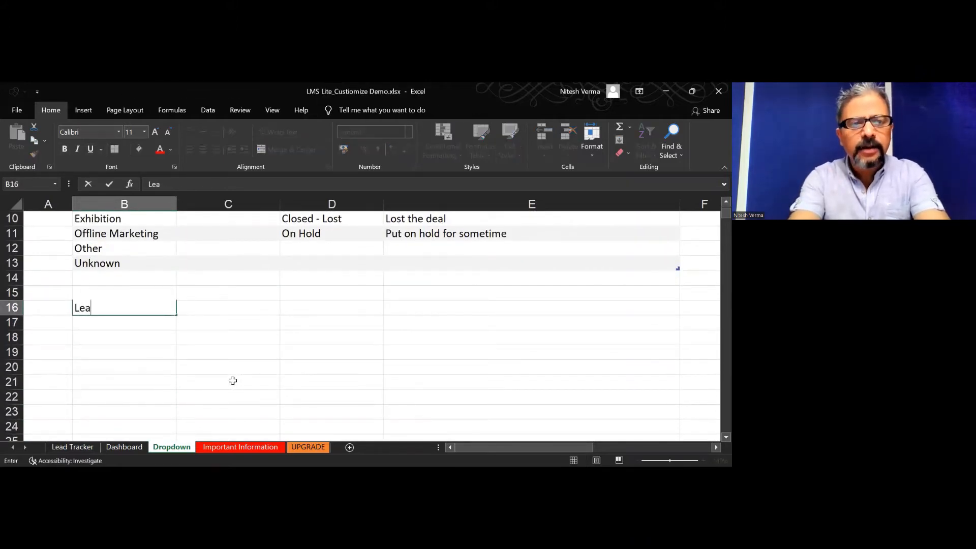
type("d_Owner")
key("Return")
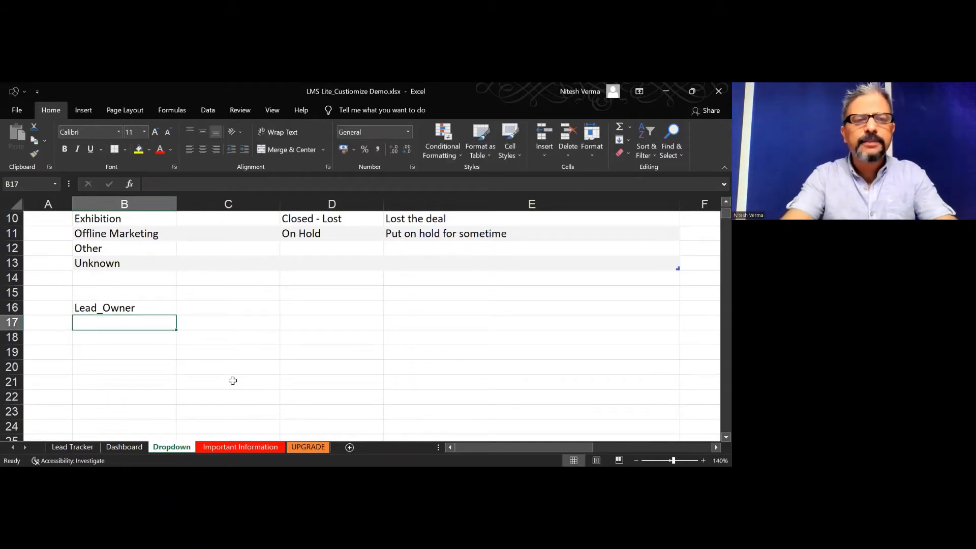
- Check how the Lead_Source and Lead_Status headers in row 3 are written
key("ctrl+Up")
key("ctrl+Up")
key("ctrl+Up")
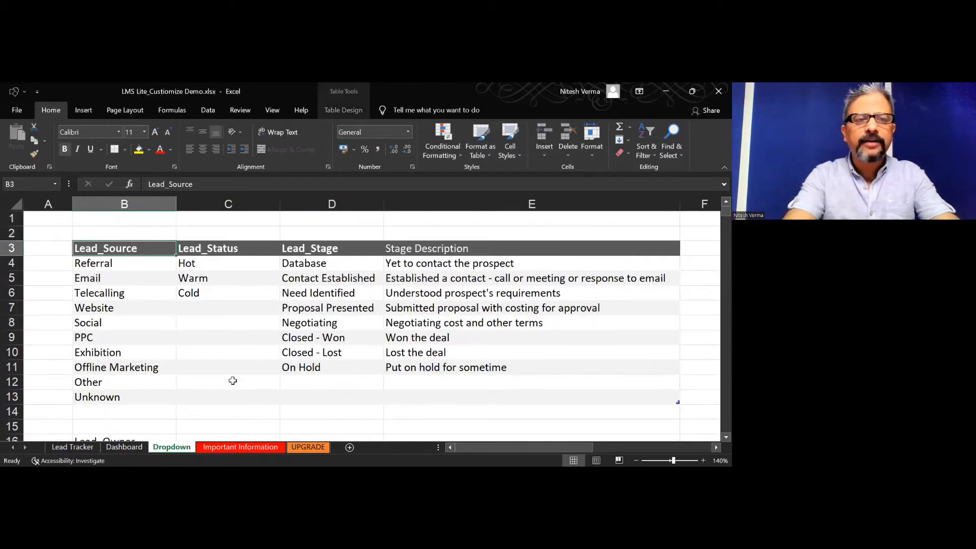
key("Right")
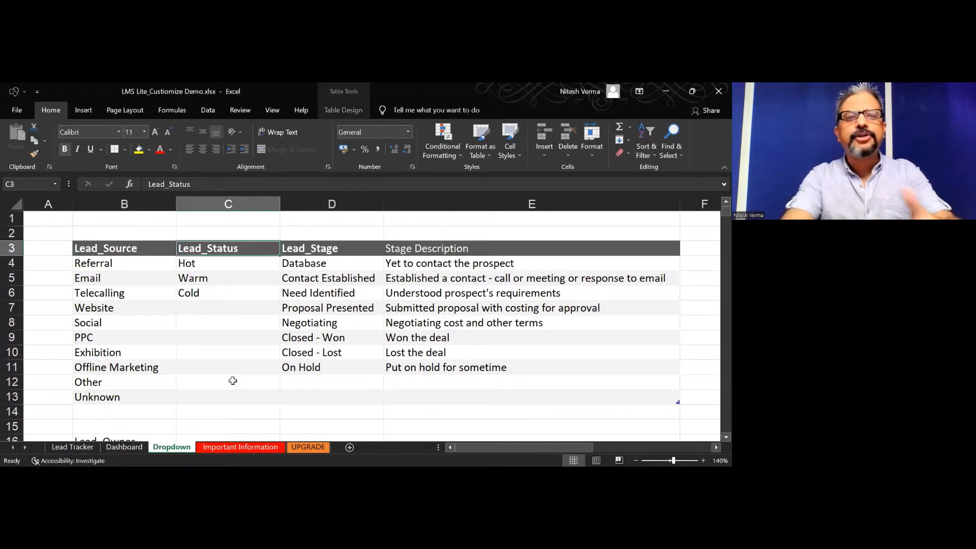
- Make the Lead_Owner heading in B16 bold and give it a yellow fill
key("Left")
key("Left")
key("Down")
key("Down")
key("Down")
key("Down")
key("Down")
key("Down")
key("Down")
key("Down")
key("Down")
key("Down")
key("Down")
key("Down")
key("Down")
key("Down")
key("Down")
key("Down")
key("Down")
key("Down")
key("Down")
key("Down")
key("Down")
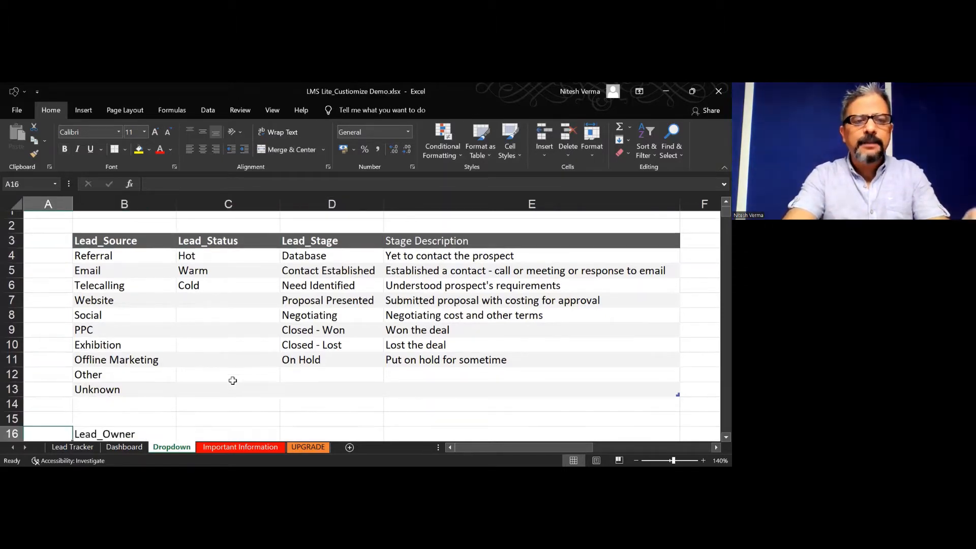
key("Up")
key("Up")
key("Up")
key("Up")
key("Up")
key("Up")
key("Up")
key("Up")
key("Up")
key("Up")
key("Up")
key("Up")
key("Up")
key("Up")
key("Up")
key("Up")
key("Up")
key("Up")
key("Up")
key("Up")
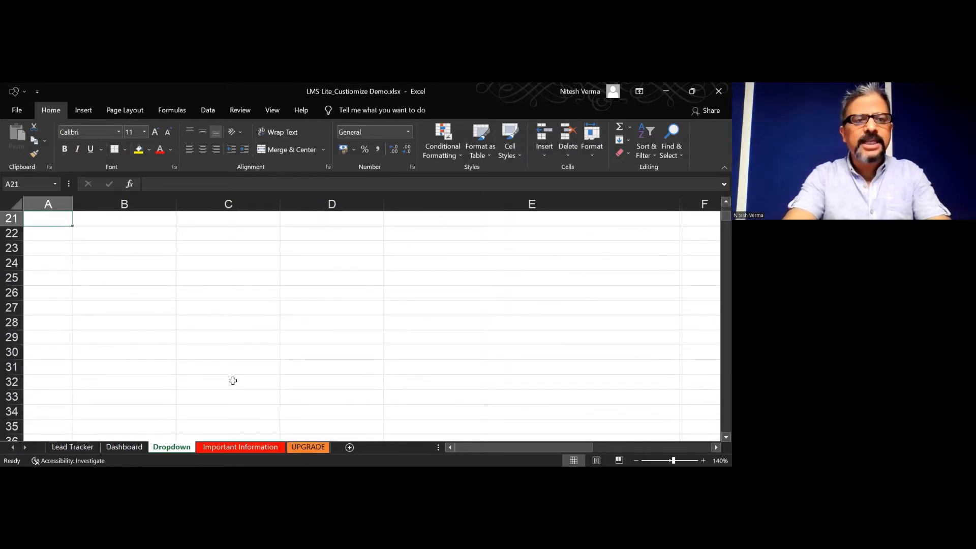
key("Down")
key("Down")
key("Down")
key("Down")
key("Right")
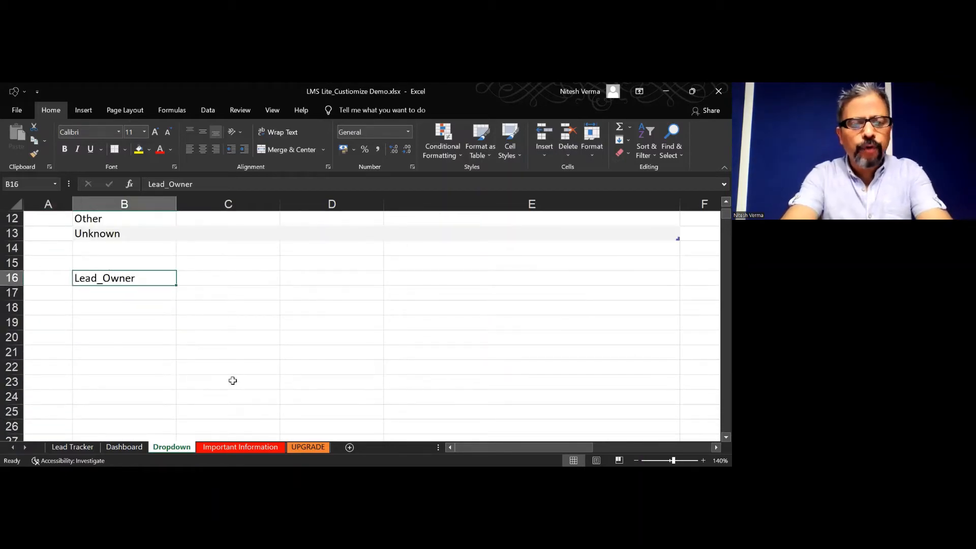
key("ctrl+b")
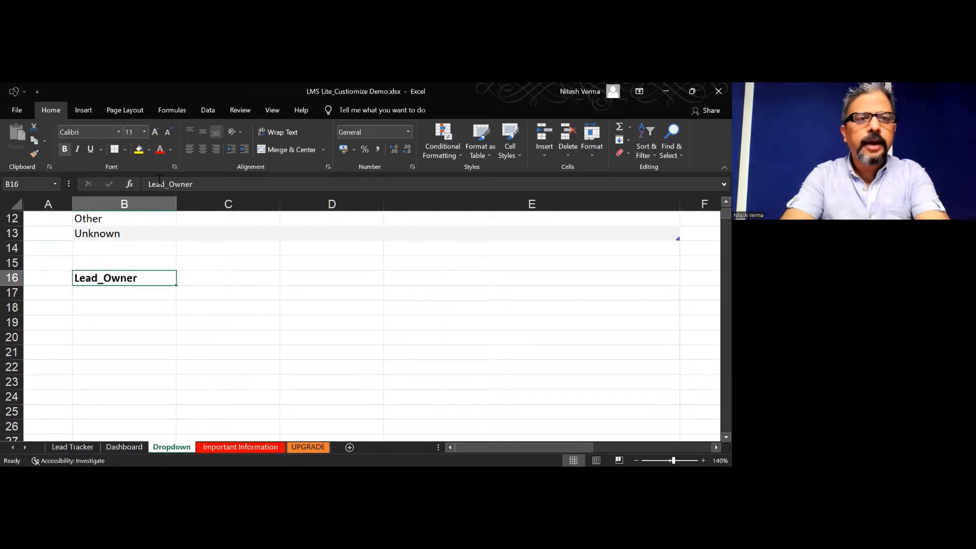
left_click(139, 150)
- Enter the three lead owners' first names in B17 to B19 under the Lead_Owner heading
key("Down")
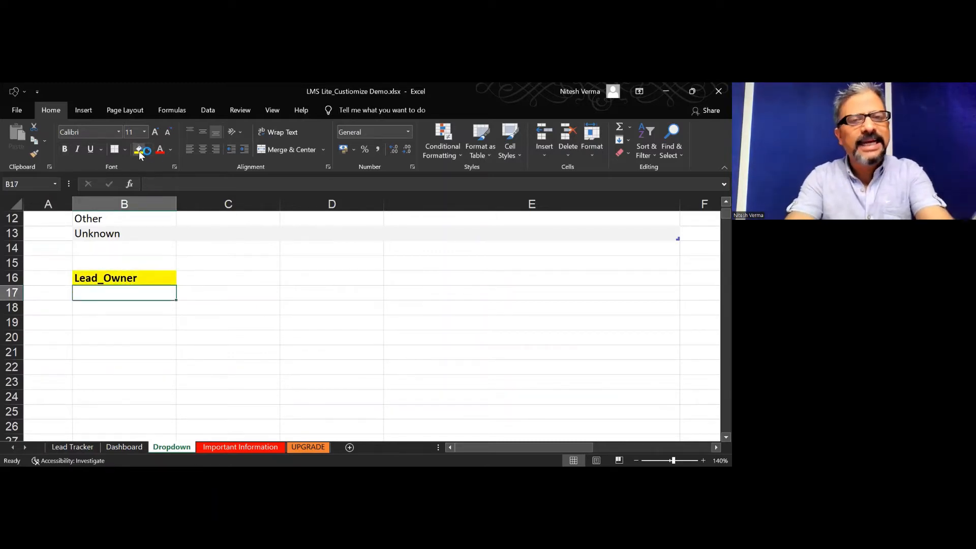
type("Nitesh")
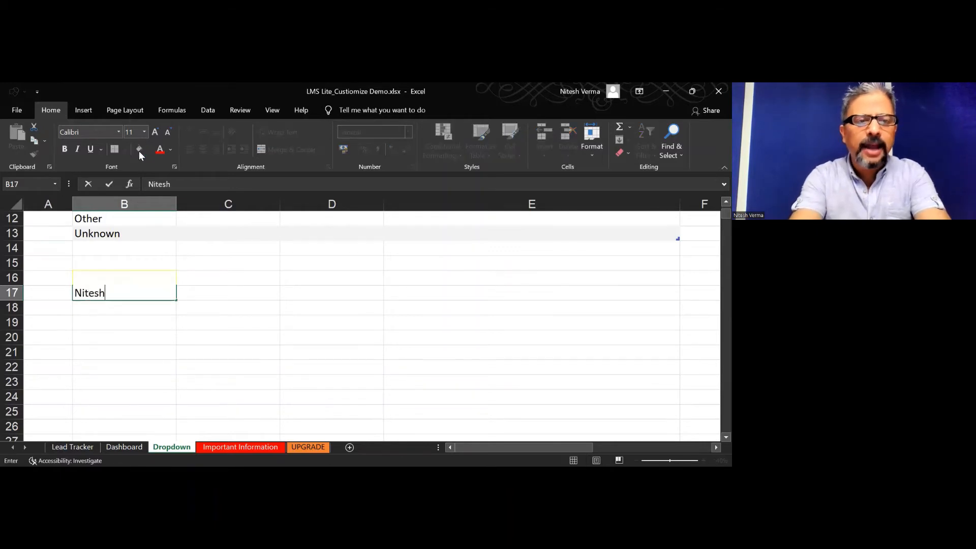
key("Return")
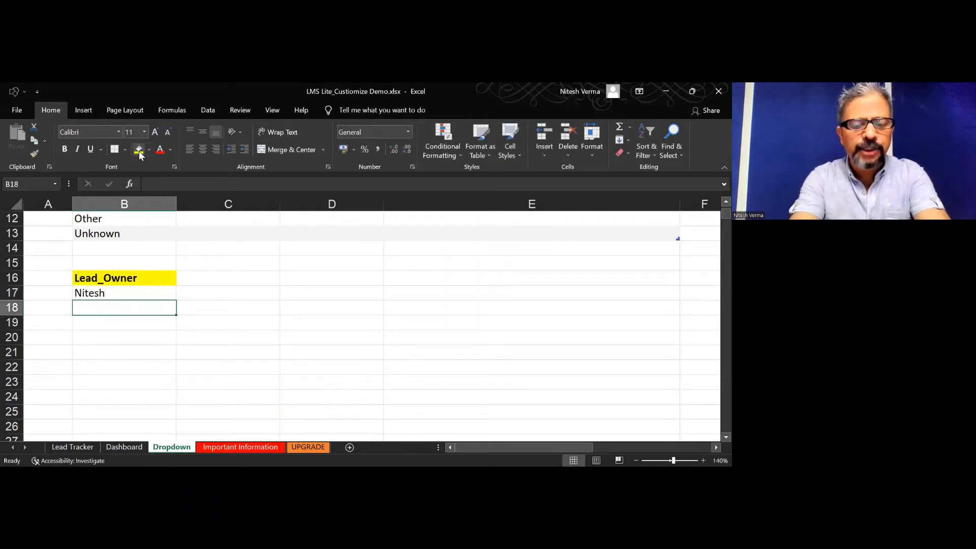
type("N")
key("BackSpace")
key("BackSpace")
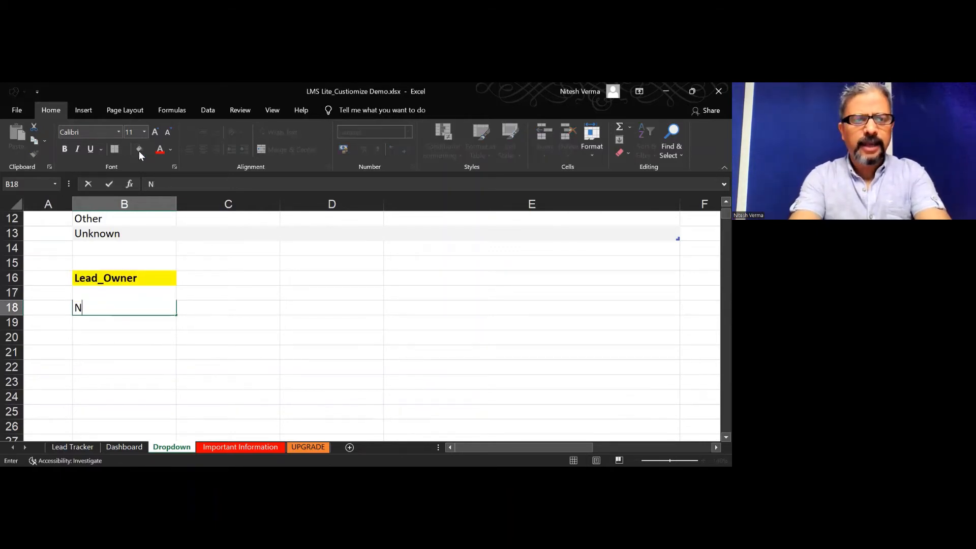
type("Anjali")
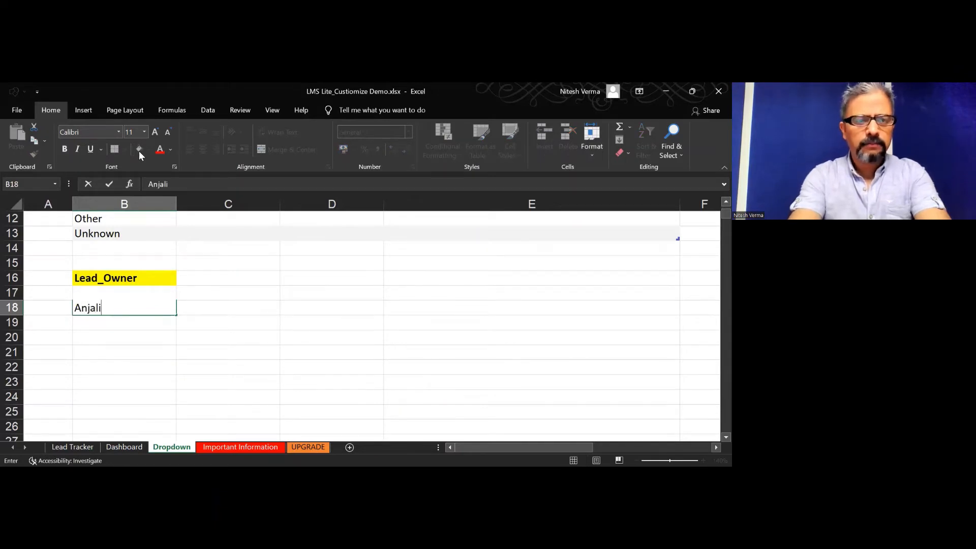
key("Return")
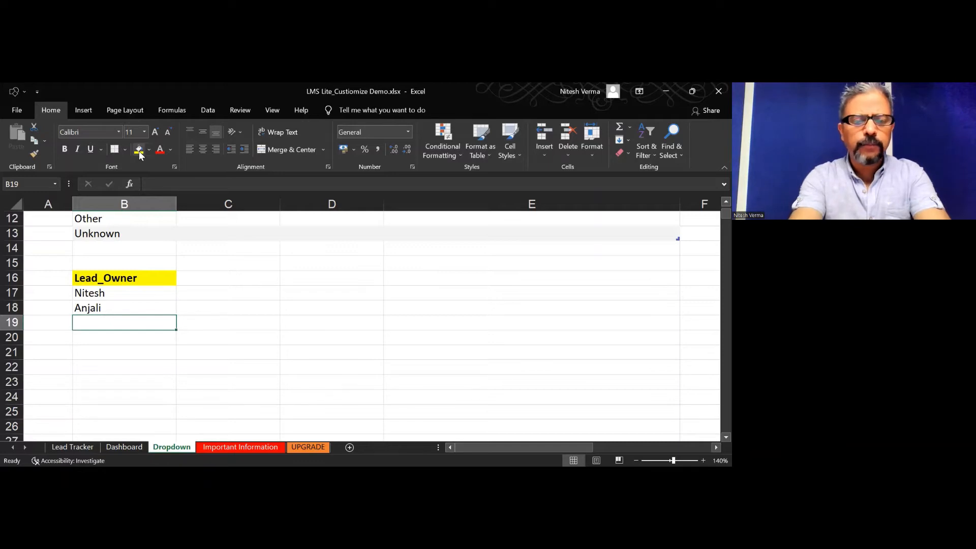
type("Yusuf")
key("Return")
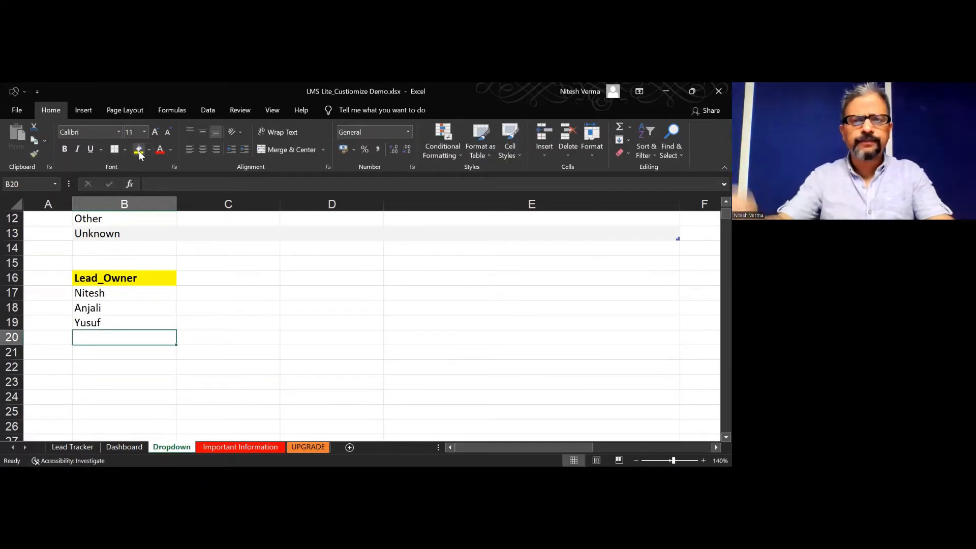
- Define the workbook-scoped name Lead_Owner for the owner names in Dropdown cells B17:B19
key("Up")
key("Up")
key("Up")
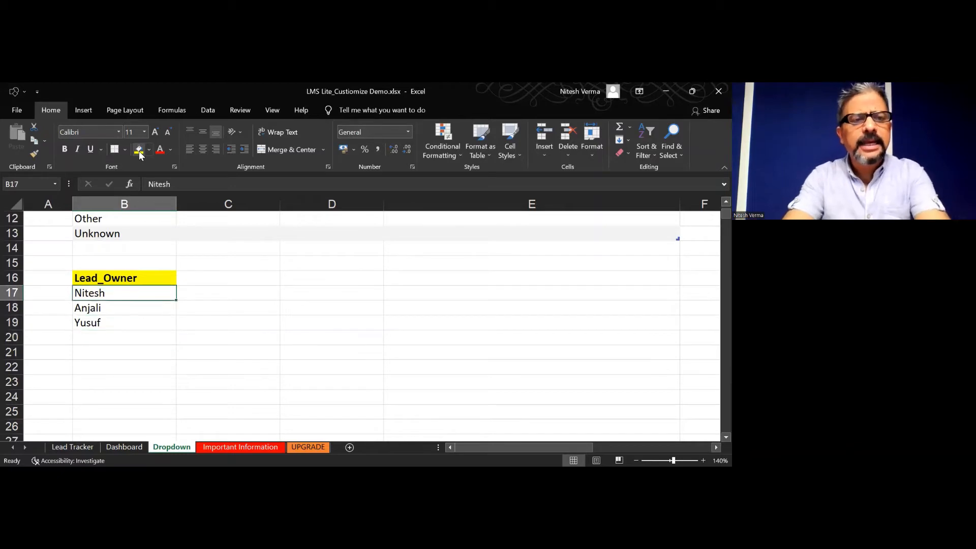
key("shift+Down")
key("shift+Down")
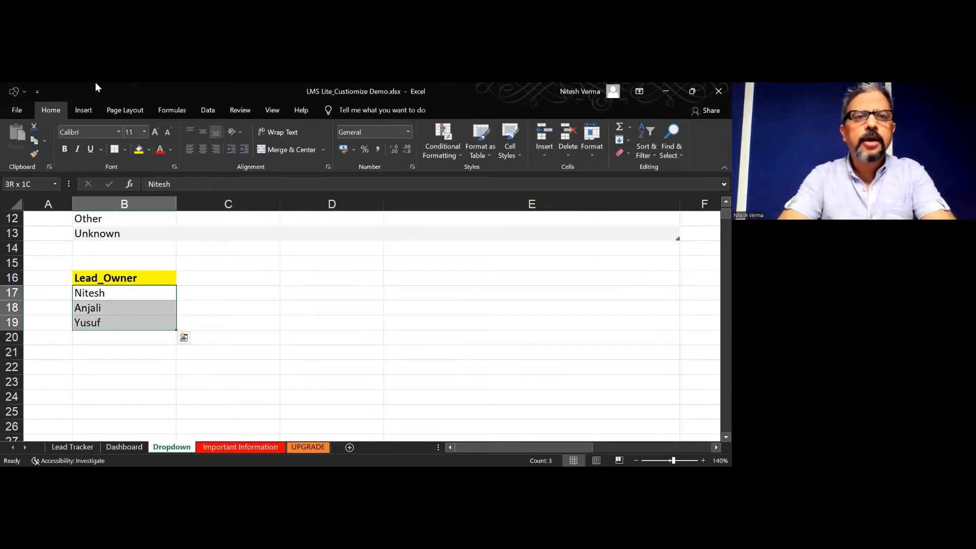
left_click(172, 110)
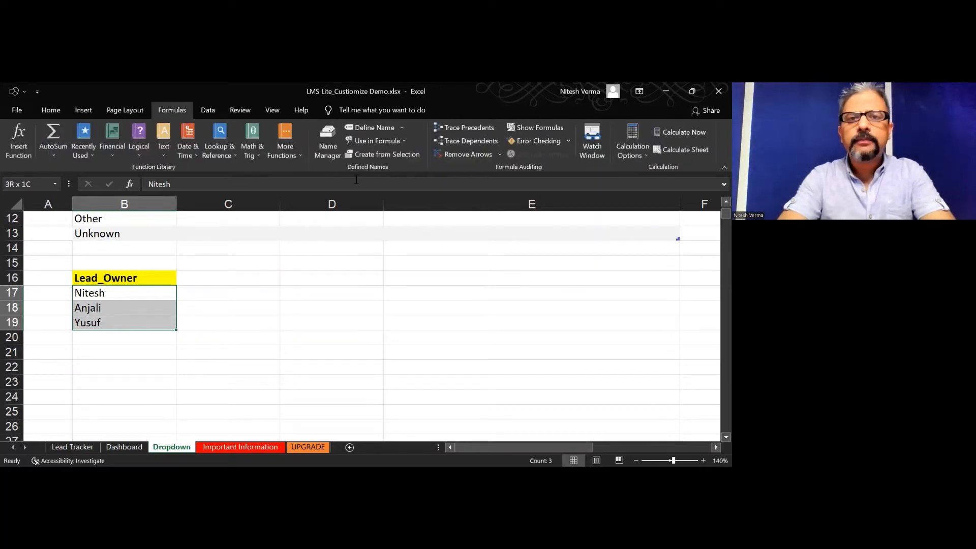
left_click(404, 127)
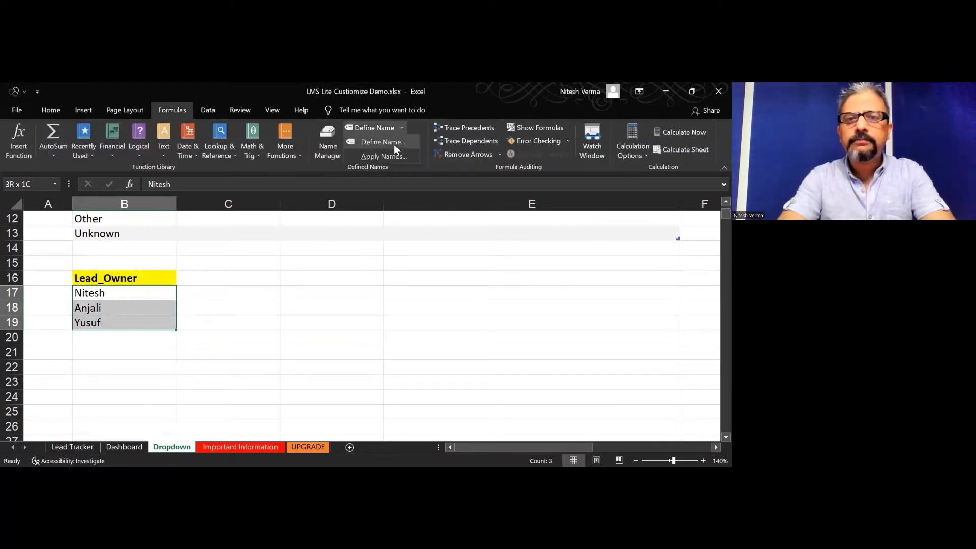
left_click(395, 144)
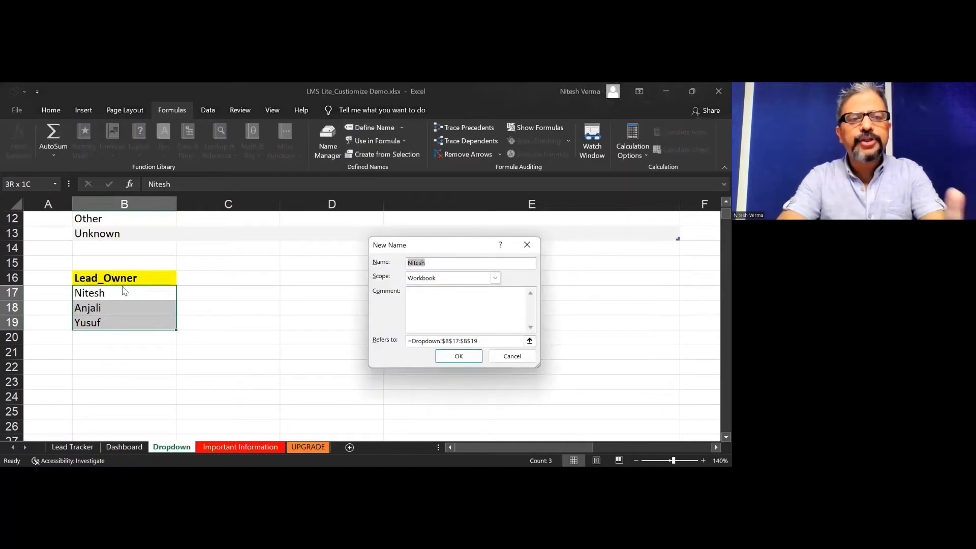
type("Lead")
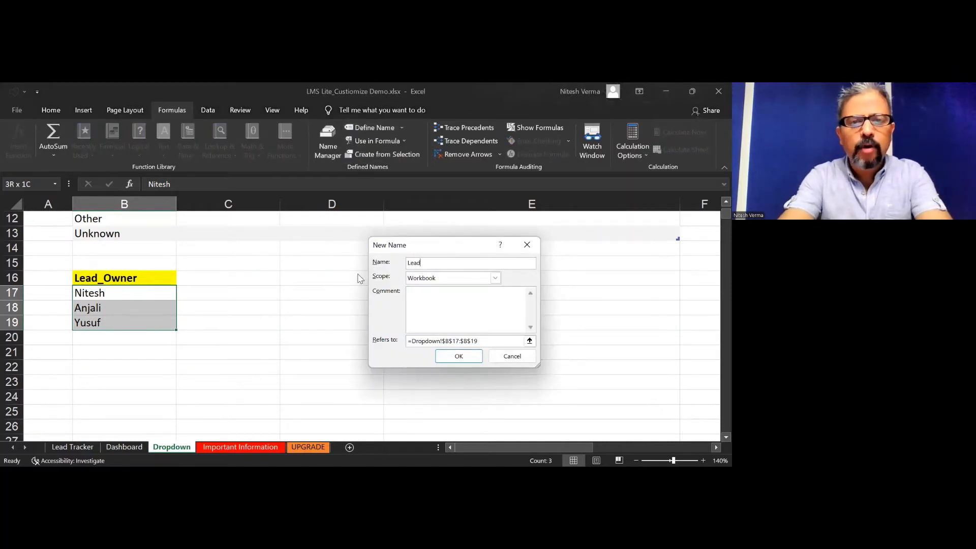
type("_Owner")
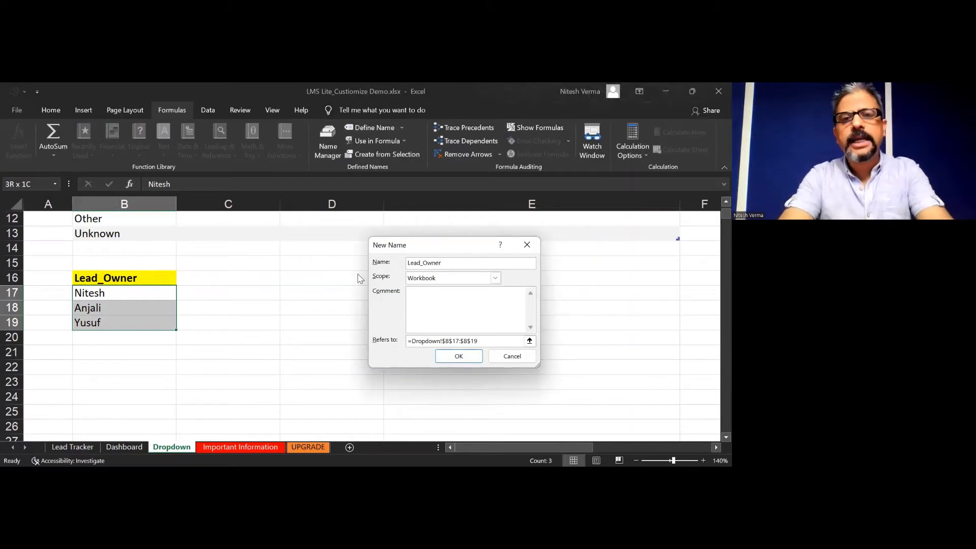
left_click(473, 357)
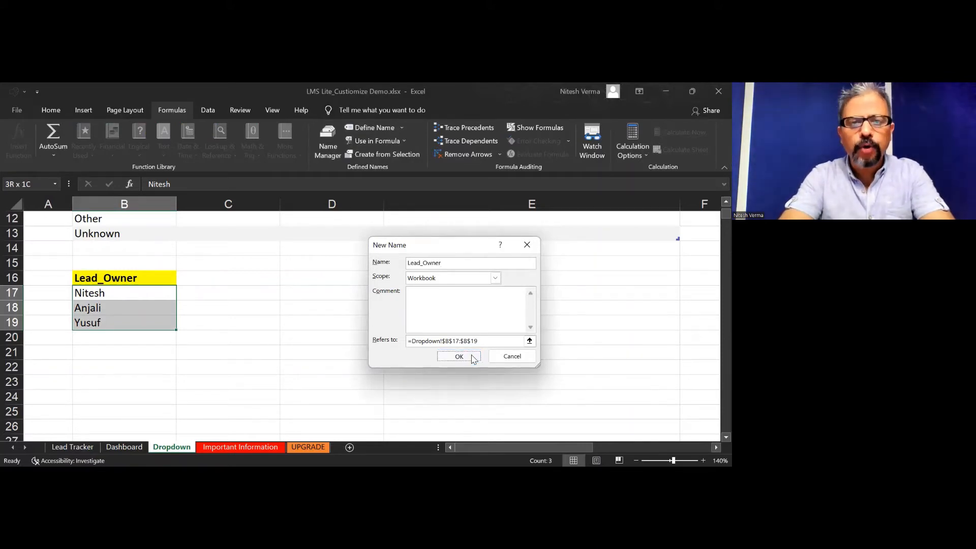
- Check the Lead_Owner range among the workbook's defined names in the Name Manager
left_click(161, 361)
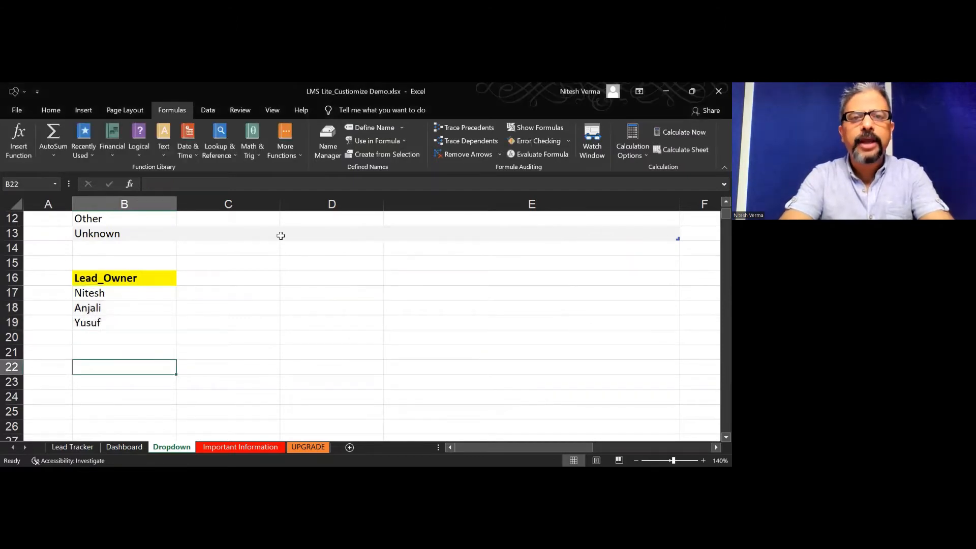
left_click(328, 154)
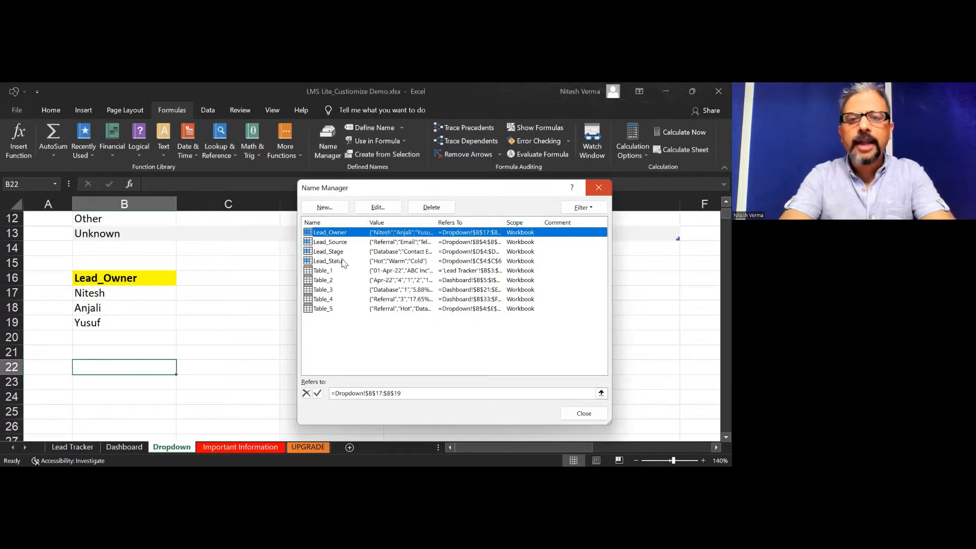
key("Escape")
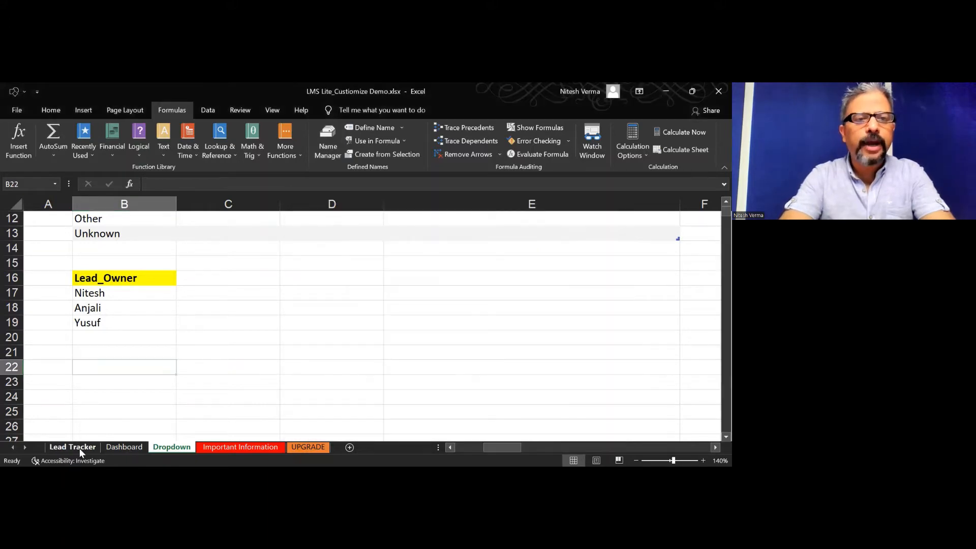
- Add list data validation with source =Lead_Owner to all Lead Owner cells in the Lead Tracker, from G3 down to the table's last row
left_click(79, 448)
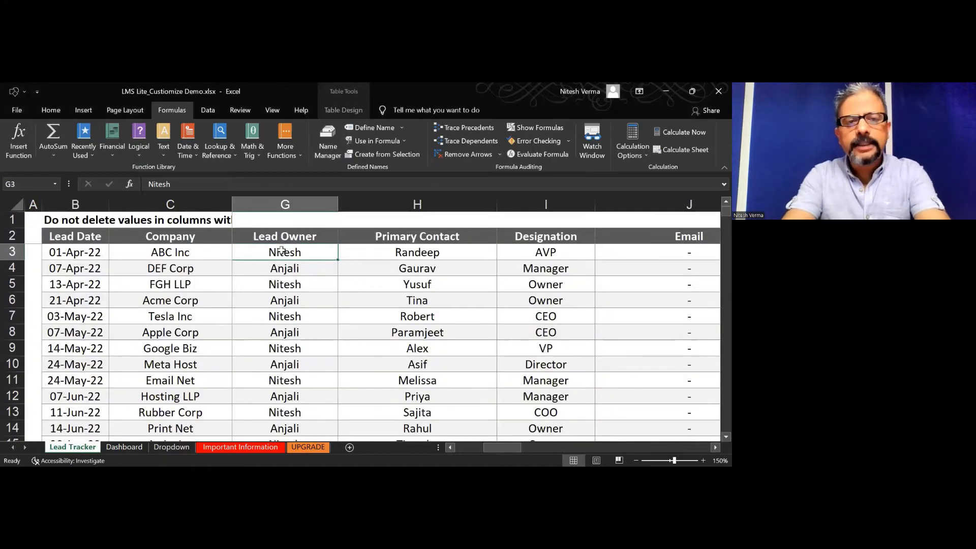
left_click_drag(282, 250, 338, 438)
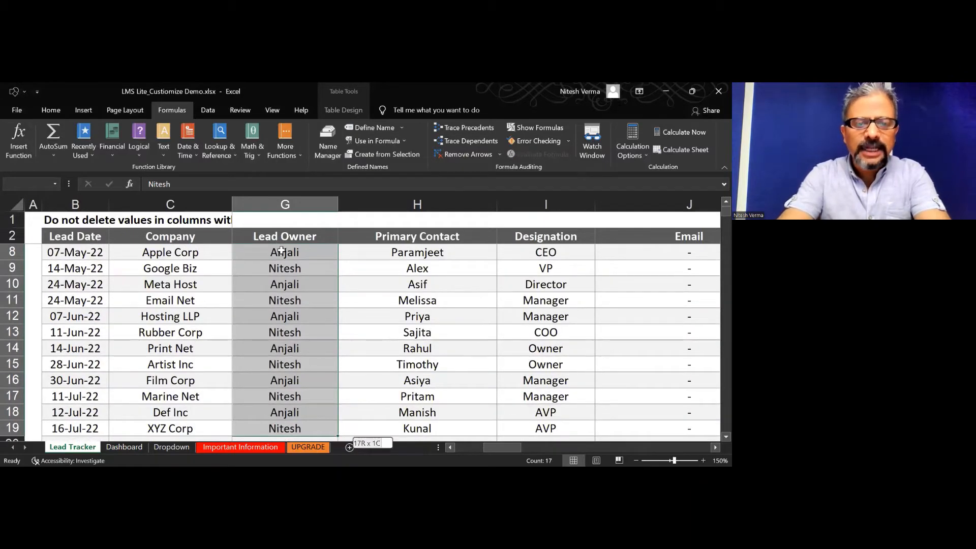
key("ctrl+shift+Down")
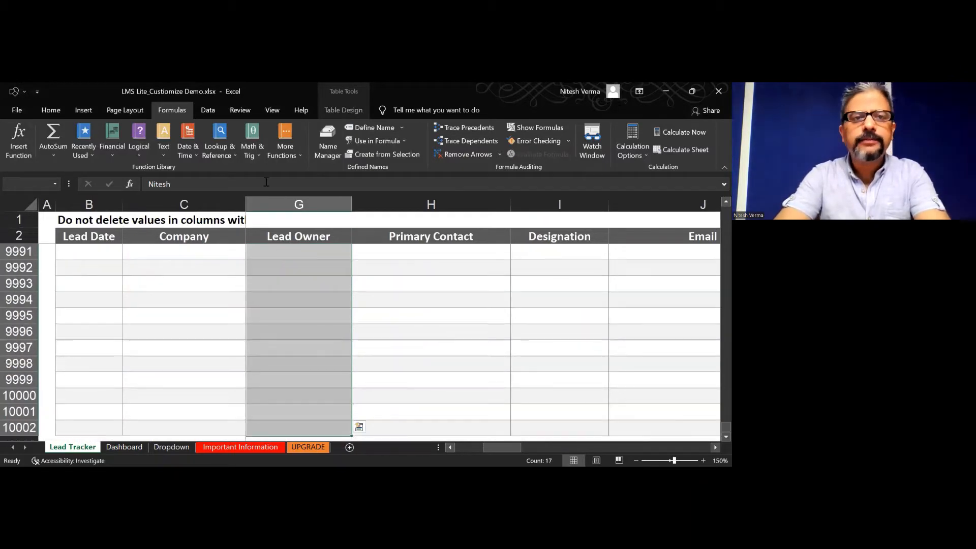
left_click(51, 110)
left_click(207, 108)
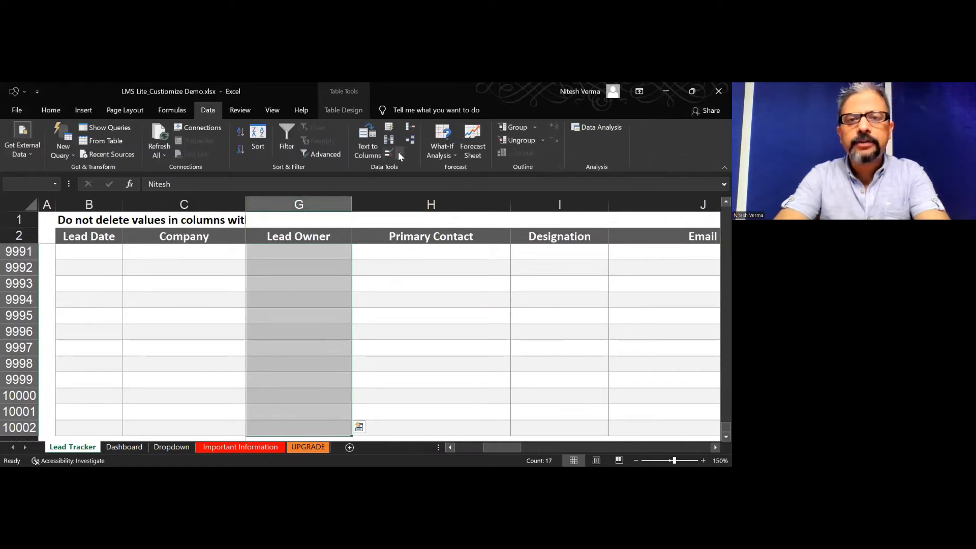
left_click(400, 153)
left_click(411, 167)
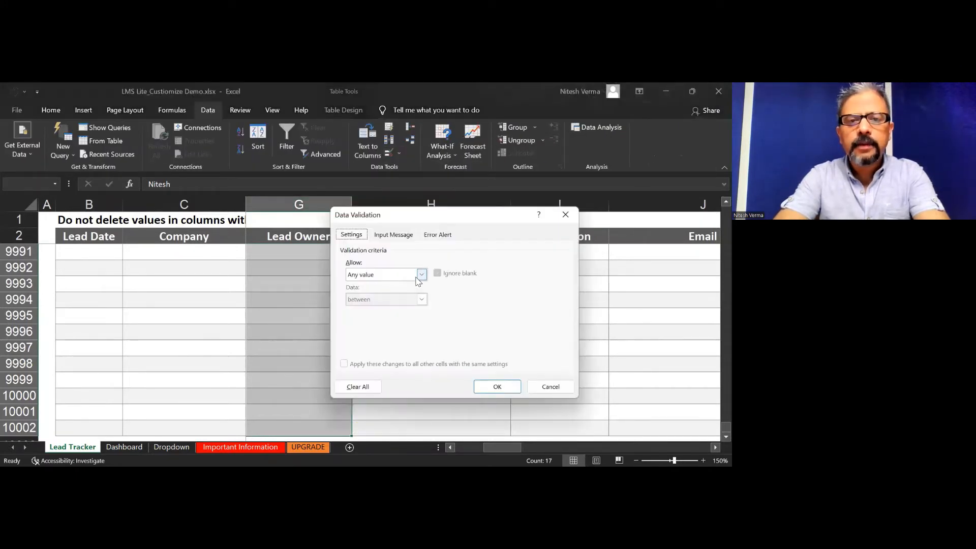
left_click(417, 278)
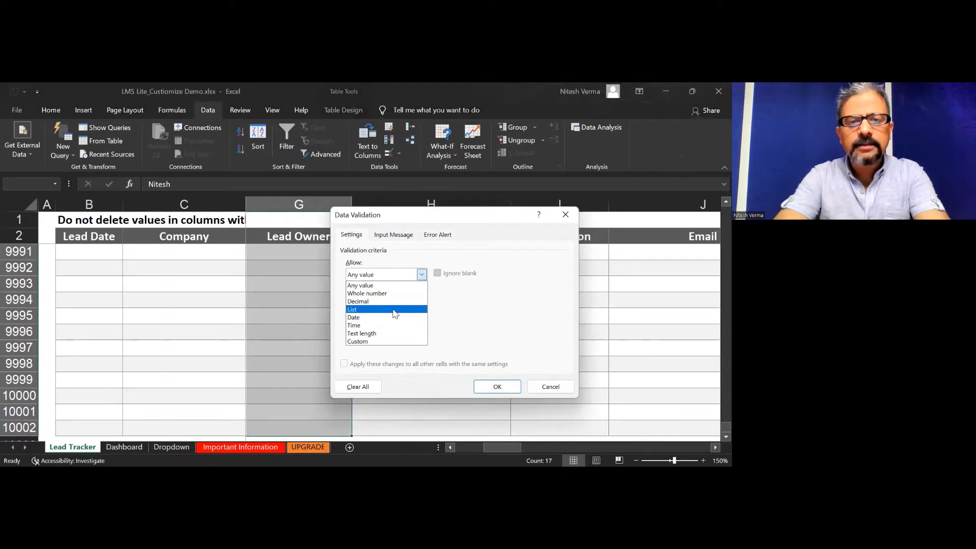
left_click(395, 310)
left_click(396, 322)
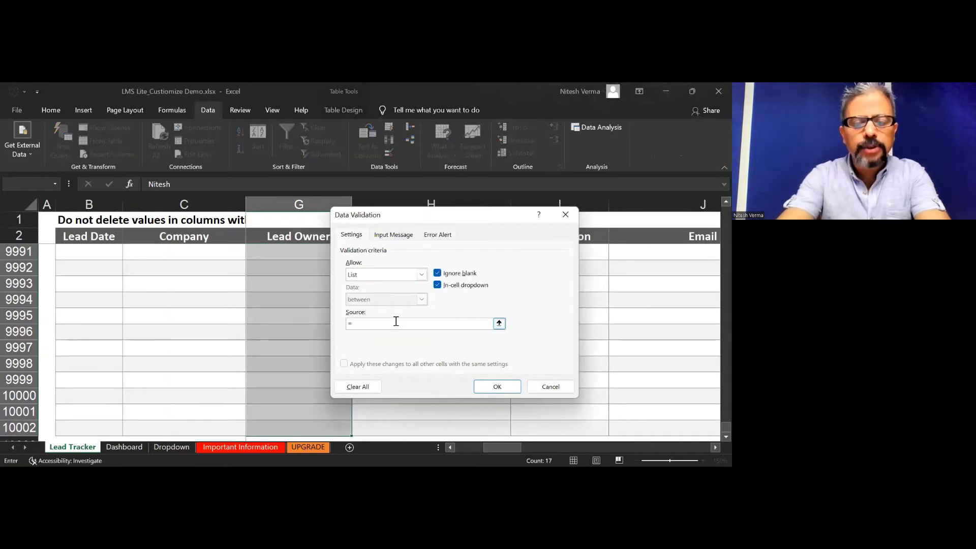
type("=Lead")
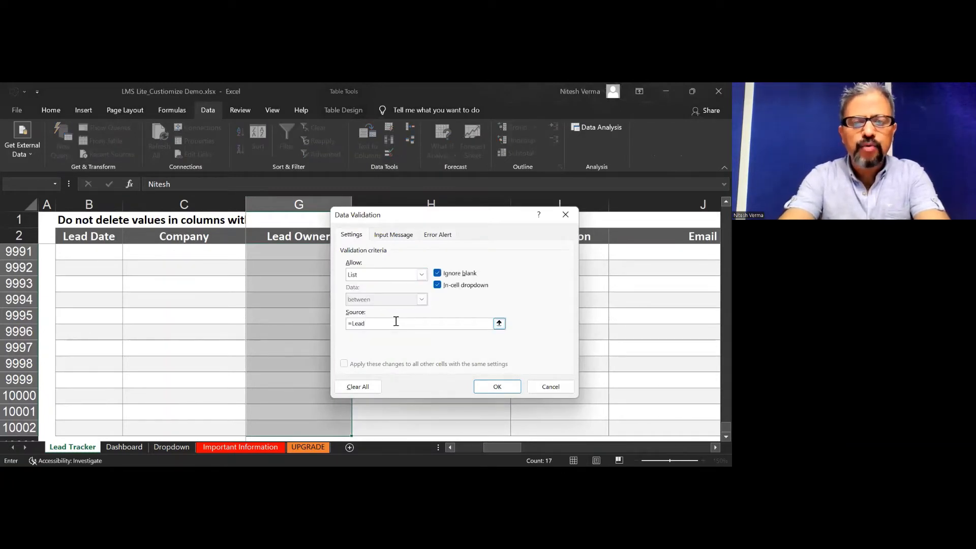
type("_Owner")
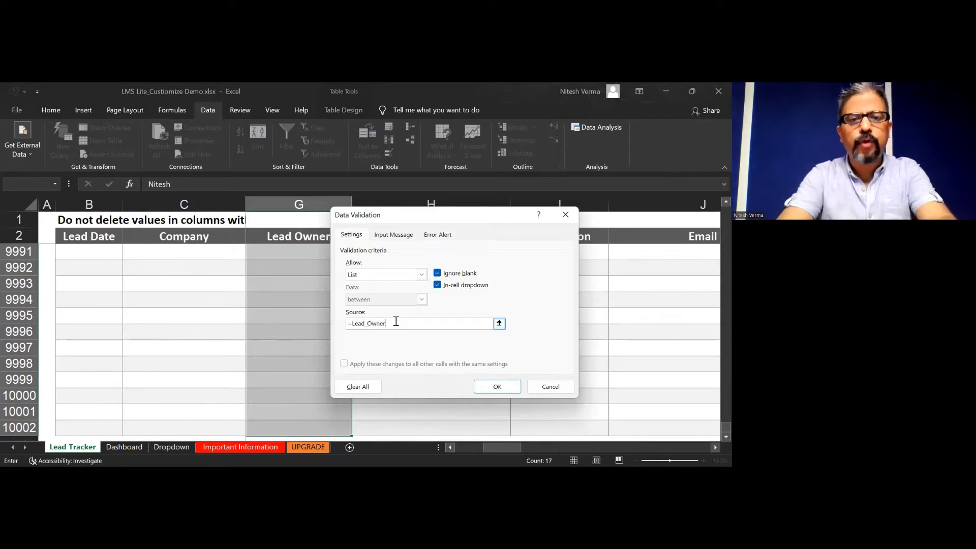
left_click(506, 388)
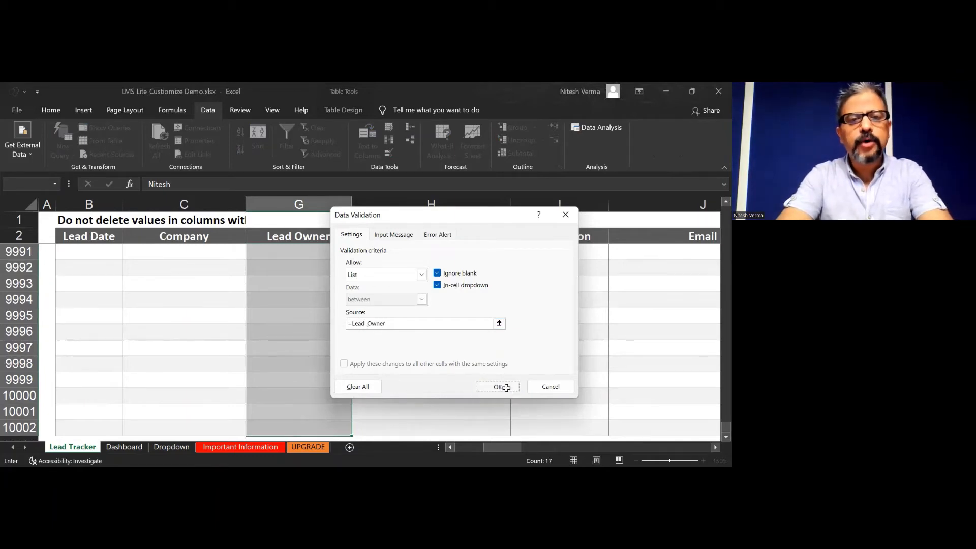
- Assign the third owner in the Lead Owner dropdown to the ABC Inc (G3) and Acme Corp (G6) leads
key("Down")
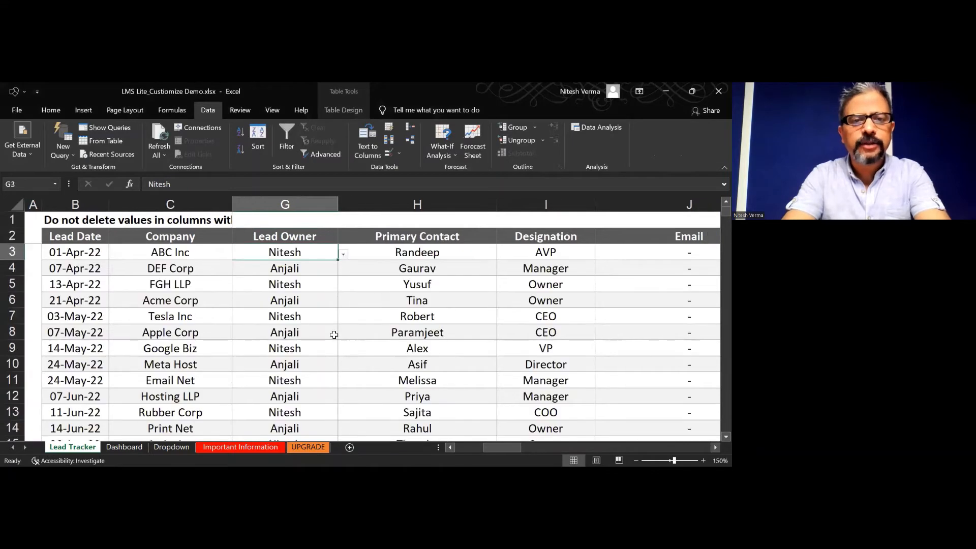
left_click(344, 255)
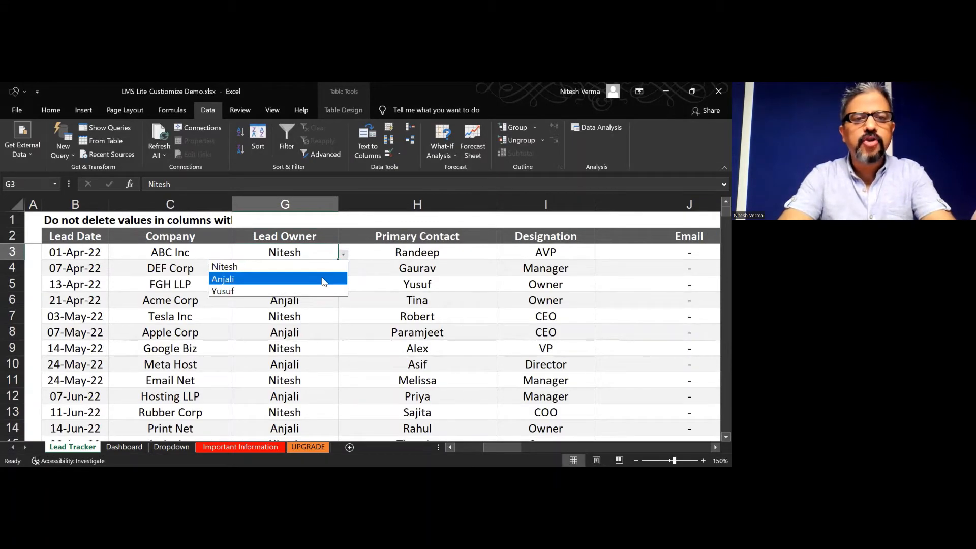
key("Escape")
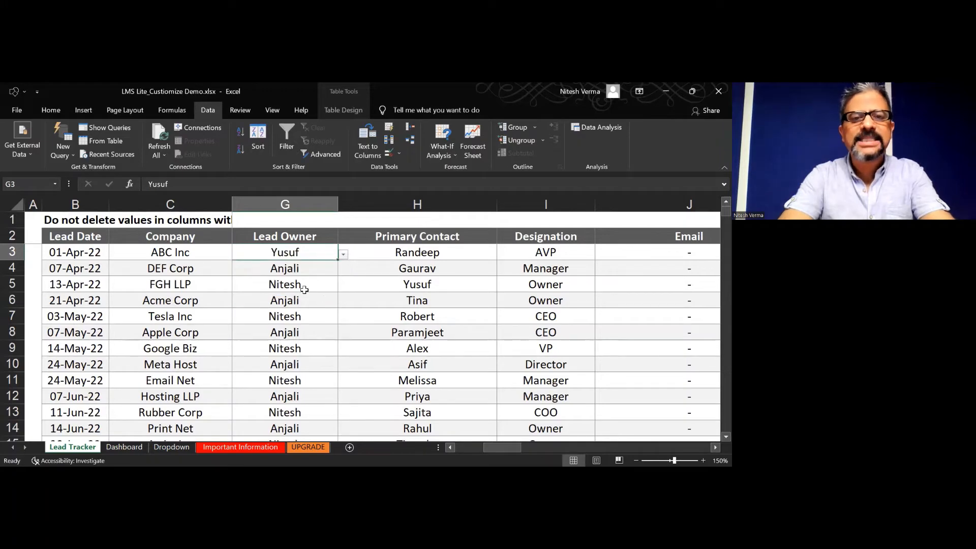
left_click(305, 286)
left_click(304, 300)
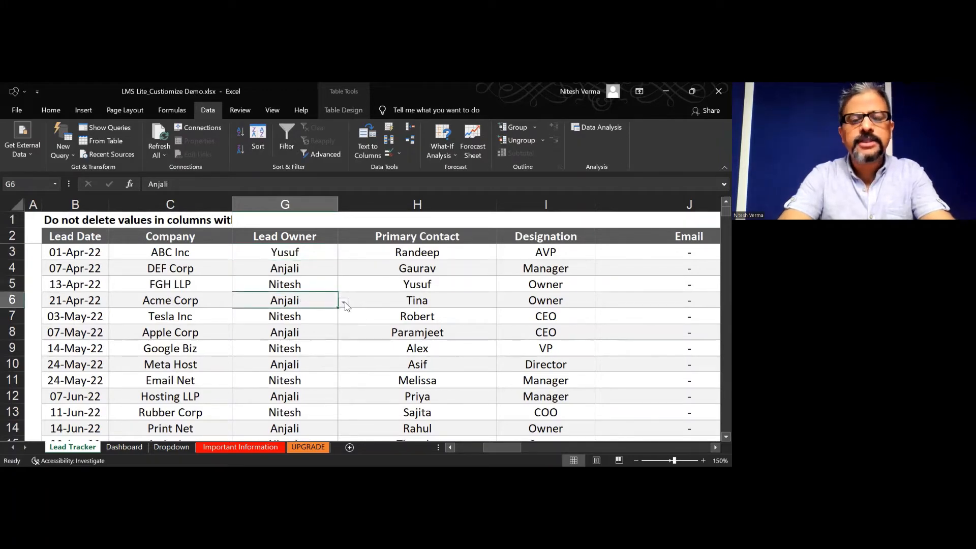
left_click(344, 302)
left_click(316, 339)
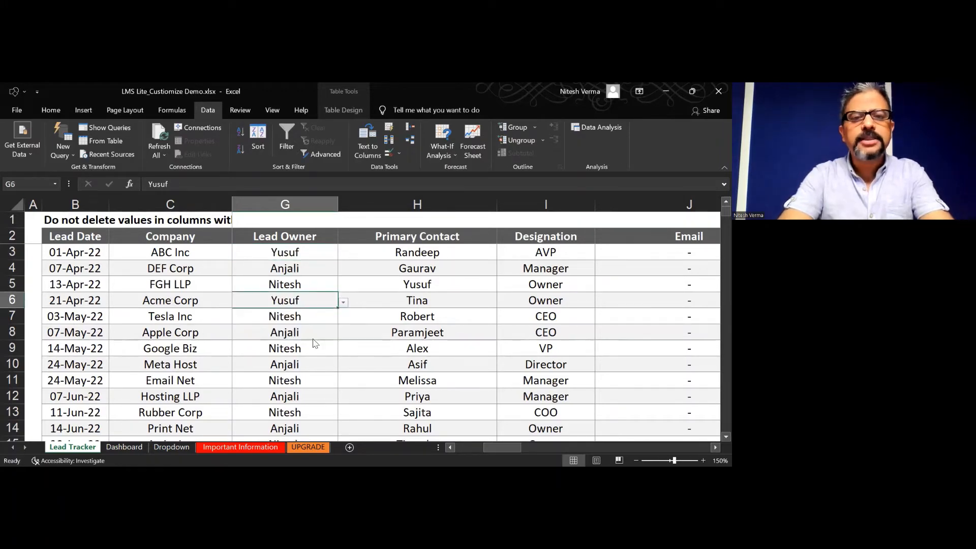
left_click(313, 281)
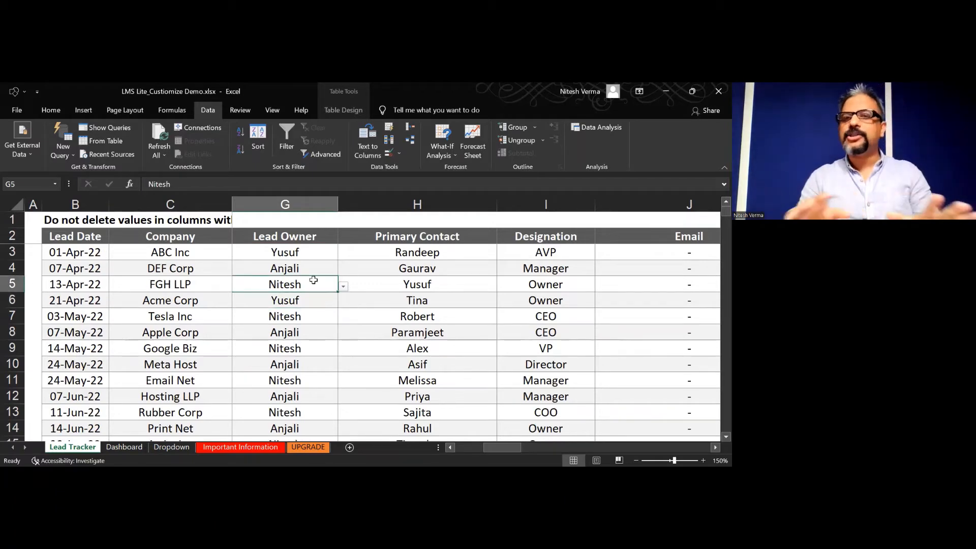
key("Right")
key("Right")
key("Right")
key("Right")
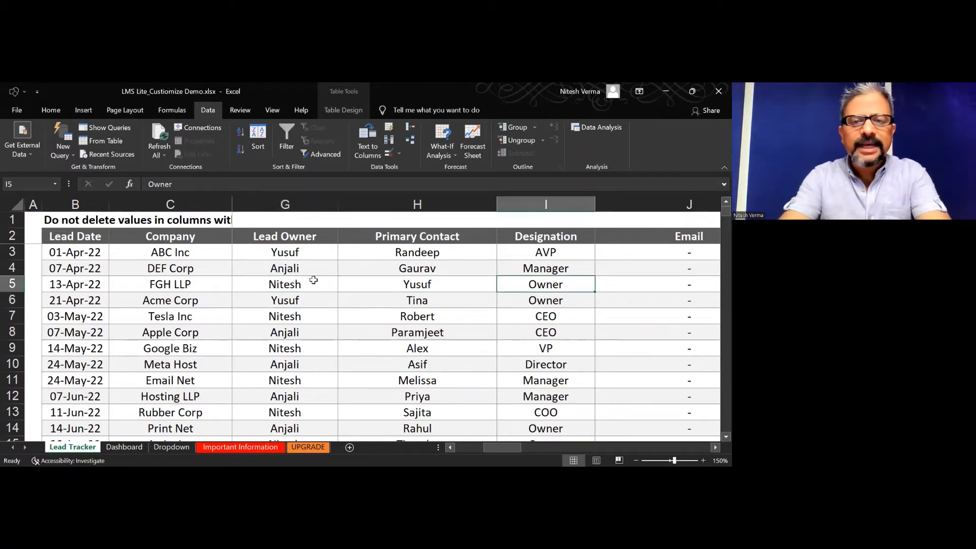
- Replace the Unknown entry in B13 of the Dropdown sheet's Lead_Source list with Walk In
left_click(133, 446)
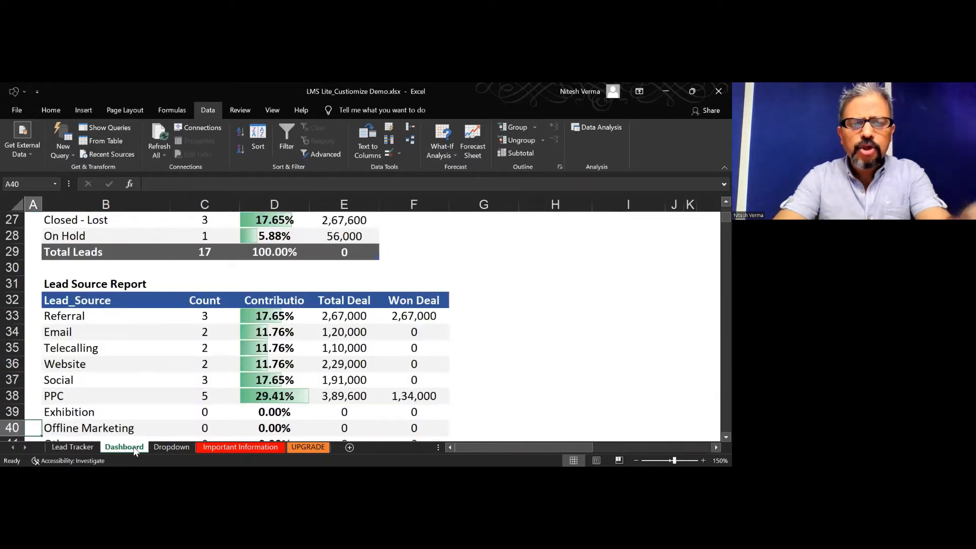
left_click(169, 447)
key("Up")
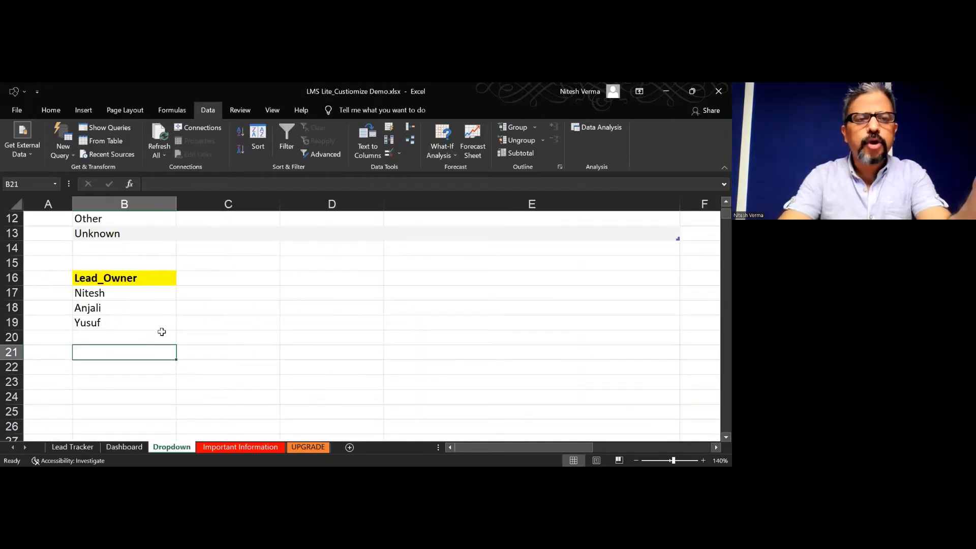
key("Up")
key("Up")
key("Up")
key("Up")
key("Up")
key("Up")
key("Up")
key("Up")
key("Up")
key("Up")
key("Up")
key("Up")
key("Up")
key("Up")
key("Up")
key("Up")
key("Up")
key("Up")
key("Up")
key("Down")
key("Right")
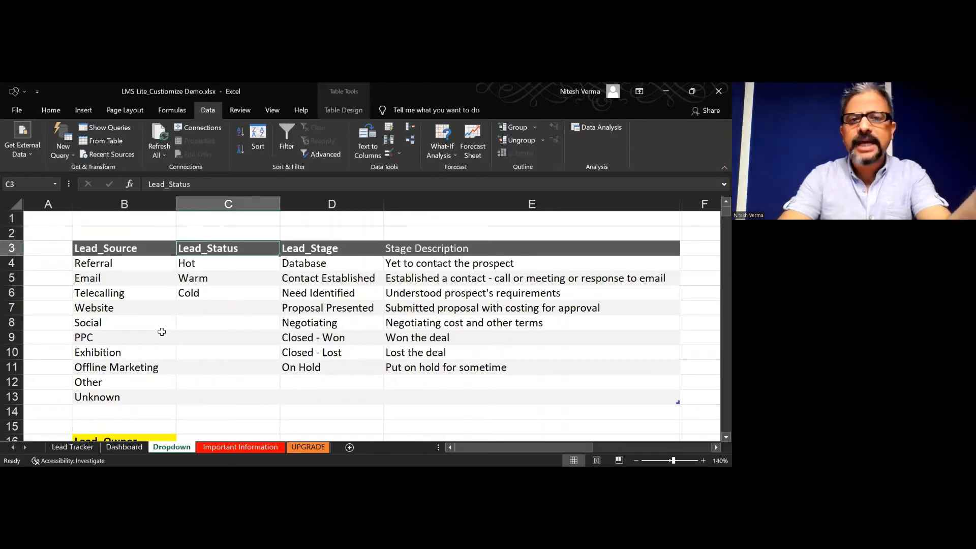
key("Left")
key("Down")
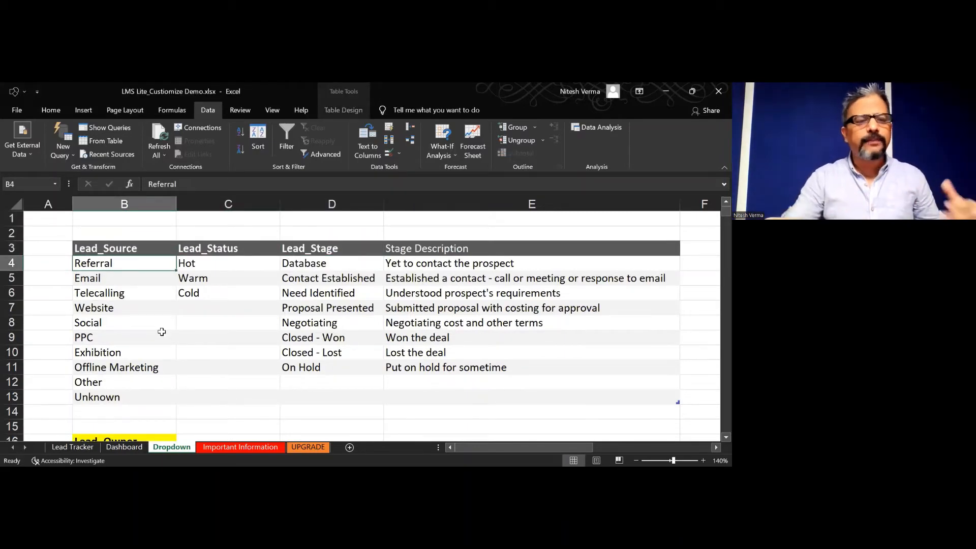
key("Down")
key("Down")
key("Down")
key("Down")
key("Down")
key("Down")
key("Down")
key("Down")
key("Down")
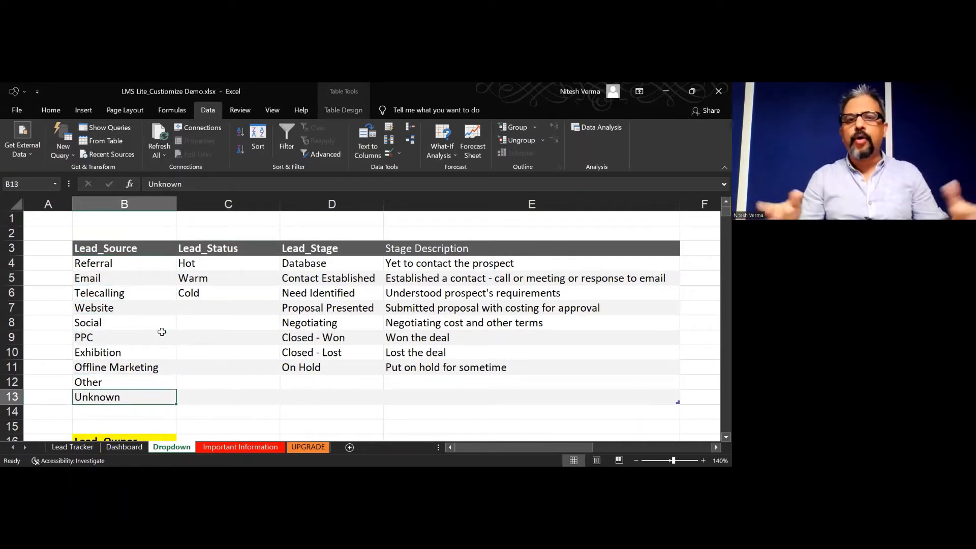
type("Walk")
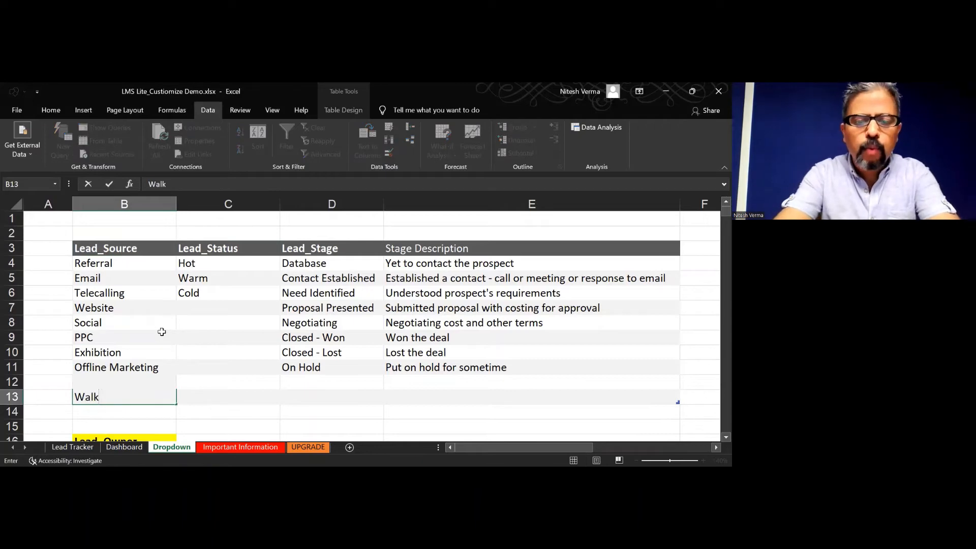
type(" In")
key("Return")
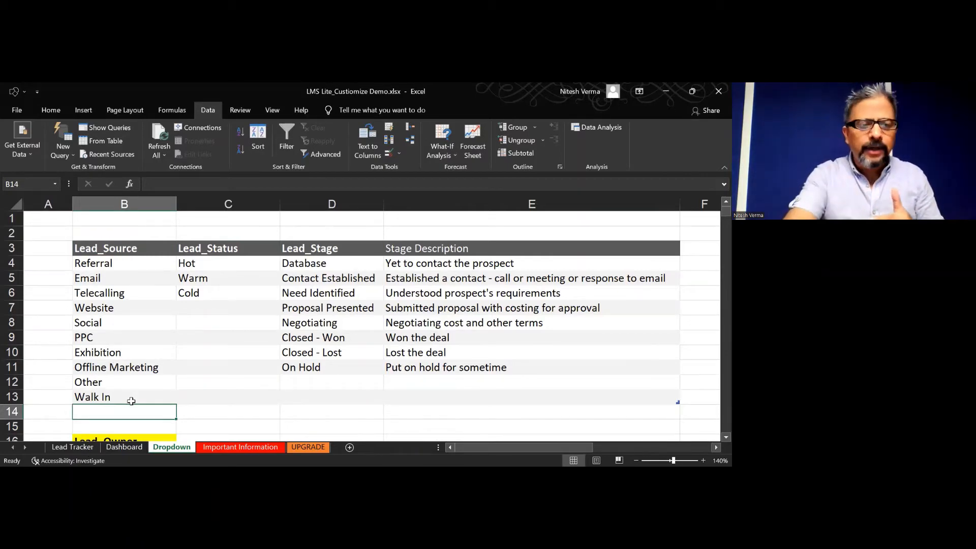
- Check the Lead Source dropdown in N3 of the Lead Tracker for the Walk In option, leaving the cell's choice as it is
left_click(87, 448)
left_click(282, 299)
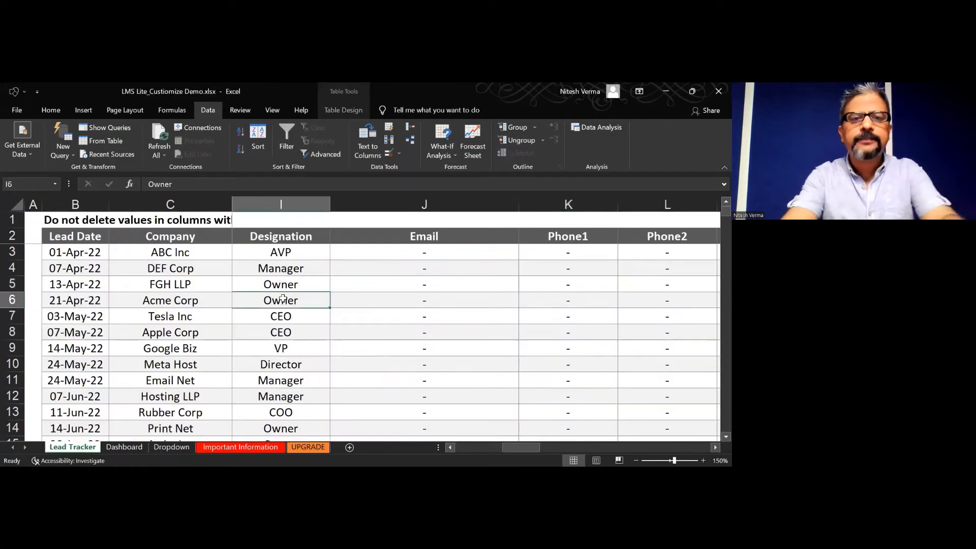
key("Right")
key("Right")
key("Right")
key("Right")
key("Right")
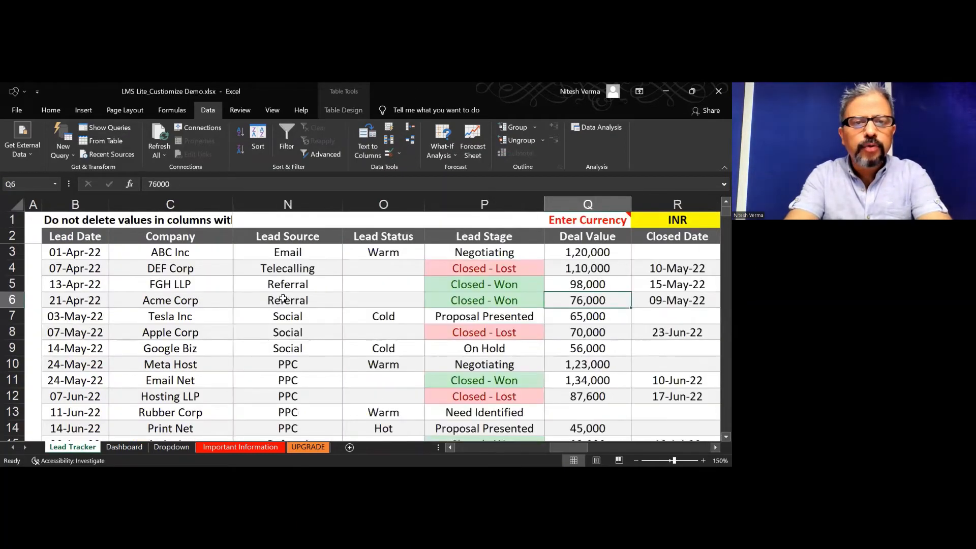
key("Left")
key("Up")
key("Up")
key("Up")
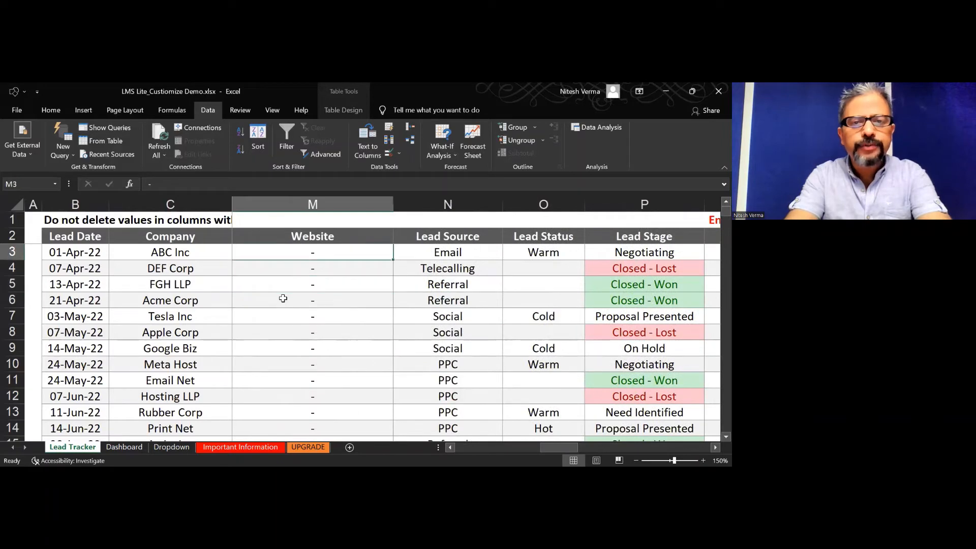
key("Right")
key("Right")
key("Right")
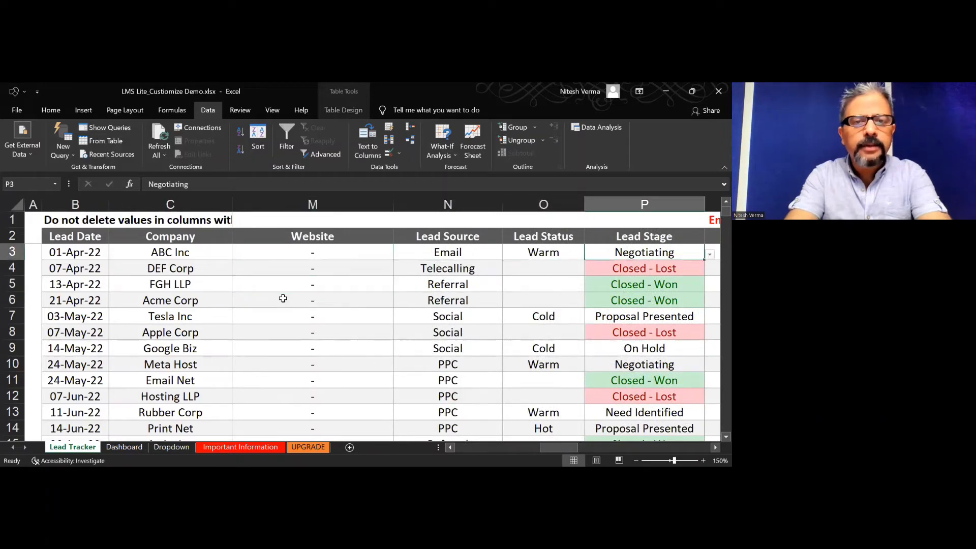
key("Right")
key("Left")
key("Left")
key("Left")
key("alt+Down")
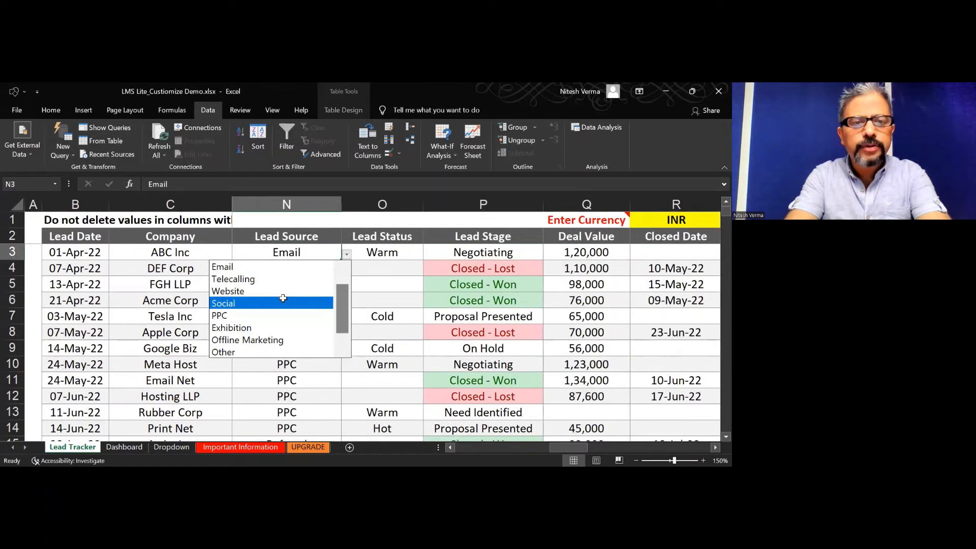
key("Down")
key("Down")
key("Down")
key("Down")
key("Down")
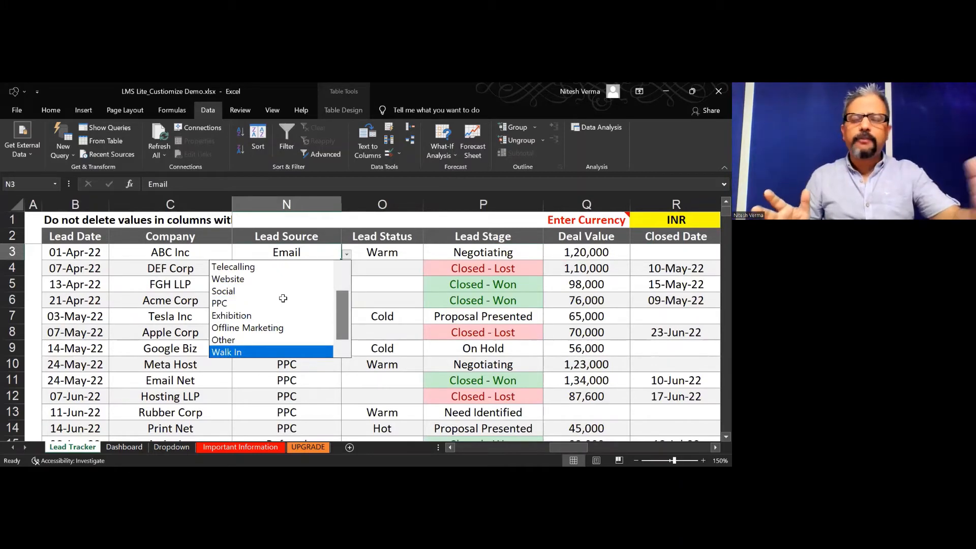
key("Escape")
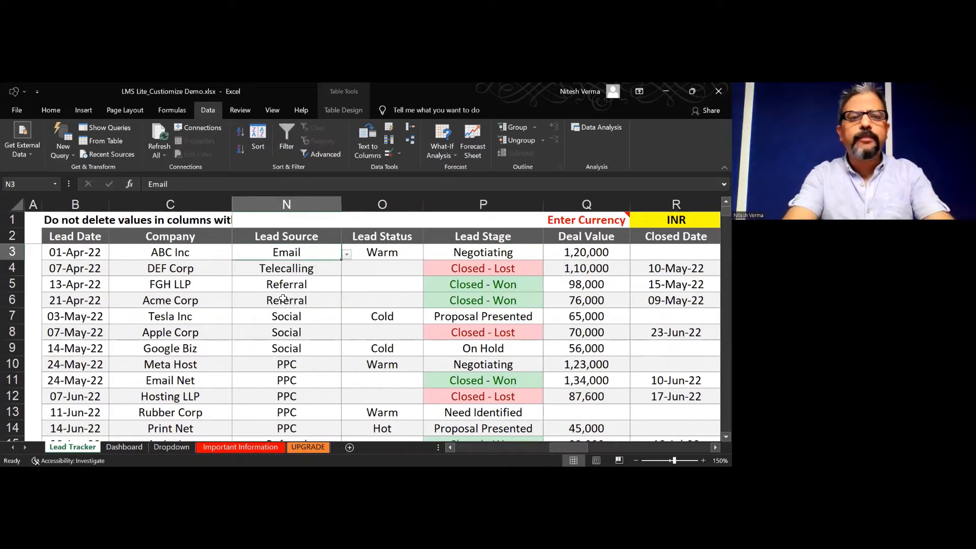
- Add Another as a new Lead_Source entry in B14 of the Dropdown sheet, directly below Walk In
left_click(123, 448)
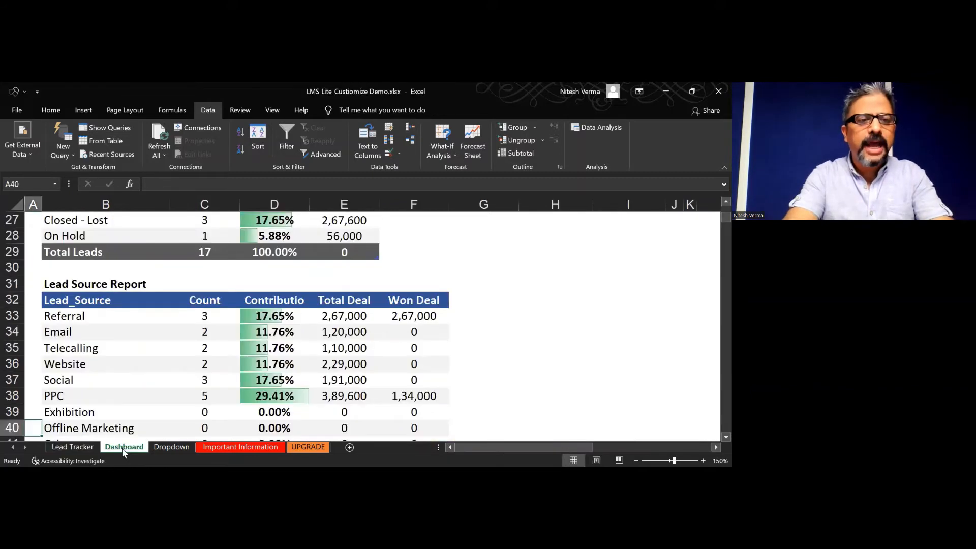
left_click(172, 448)
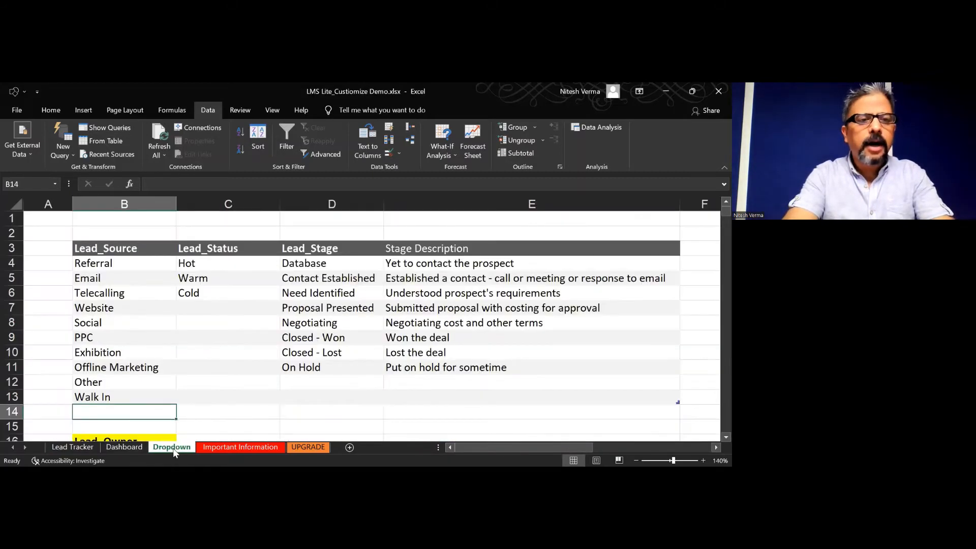
type("Another")
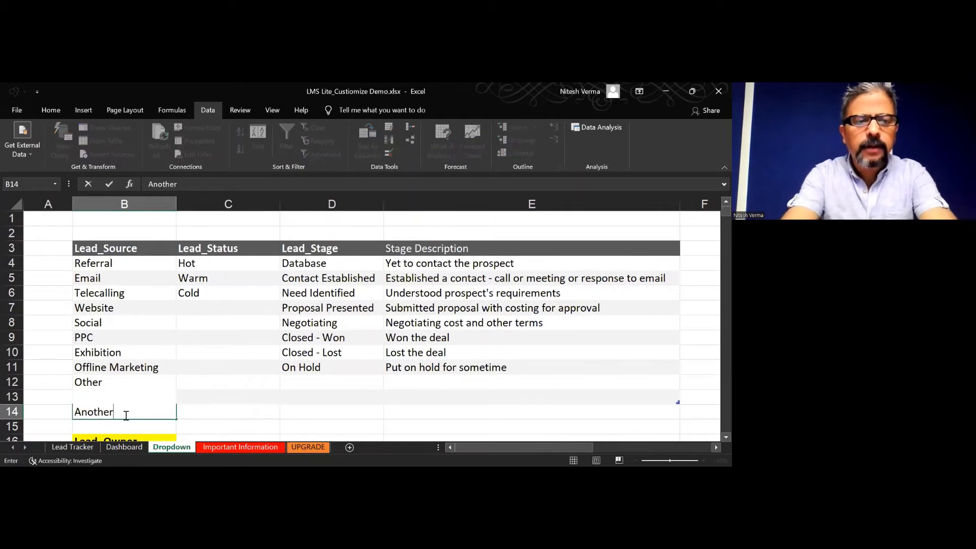
key("Return")
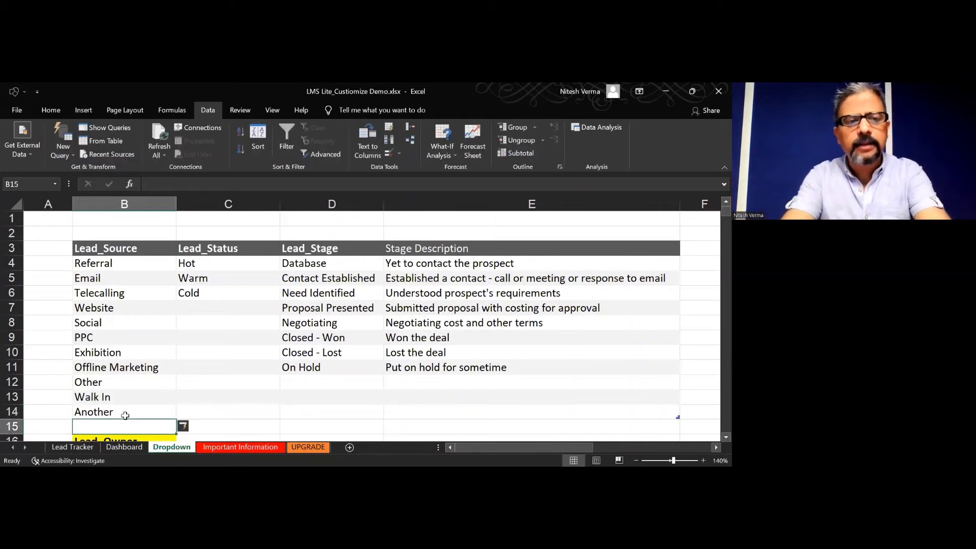
- Redefine the Lead_Source named range to cover B4:B14 of the Dropdown sheet through the reference =Table_5[Lead_Source]
key("Up")
key("Up")
key("Up")
key("Up")
key("Up")
key("Up")
key("Up")
key("Up")
key("Up")
key("Up")
key("Up")
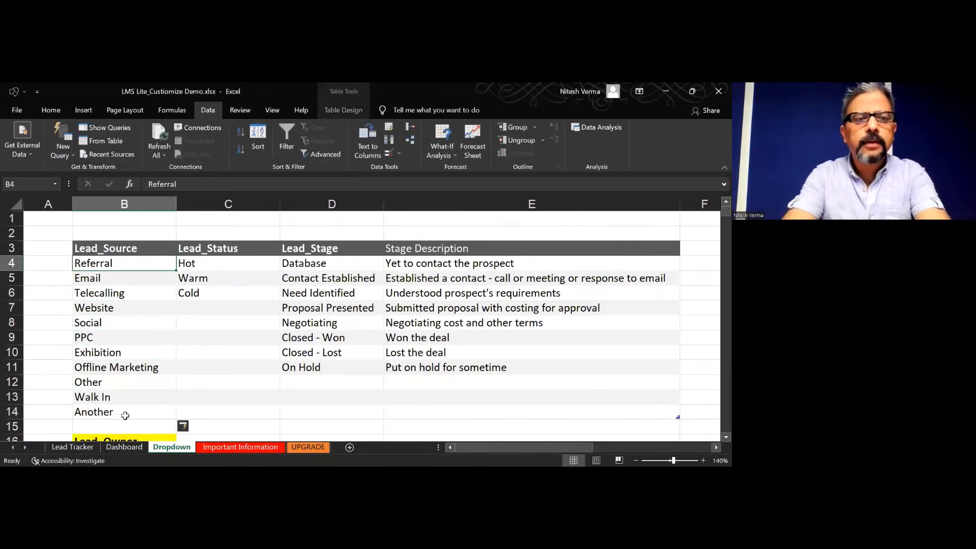
left_click(173, 108)
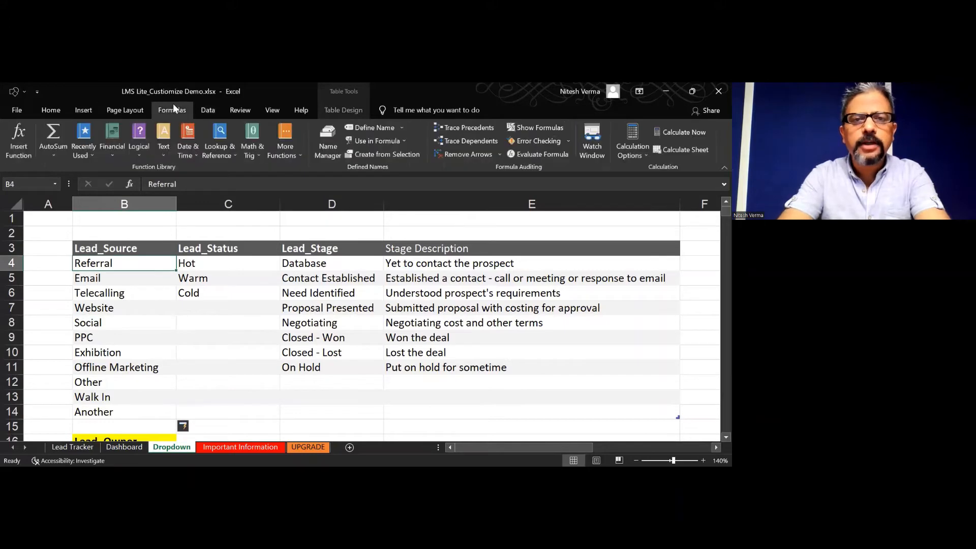
left_click(321, 144)
left_click(347, 243)
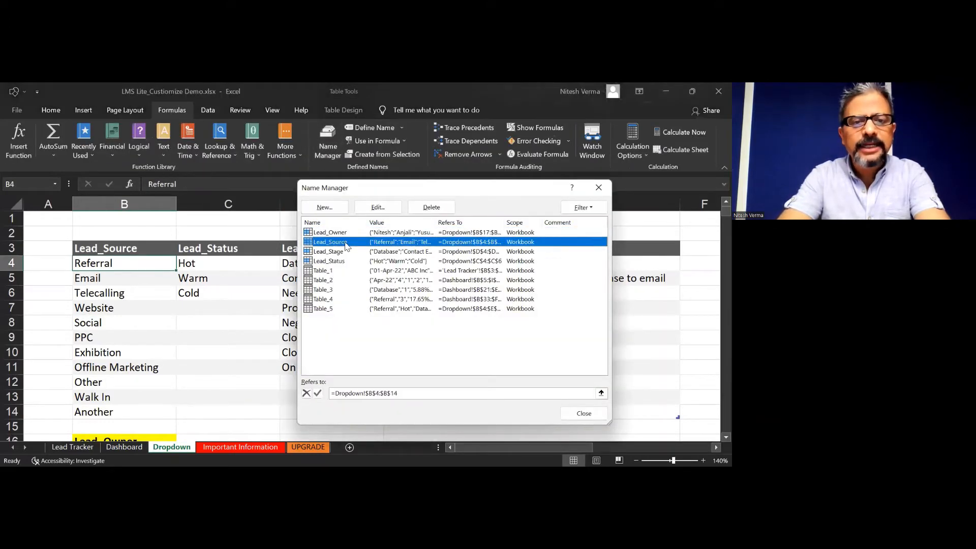
left_click(379, 209)
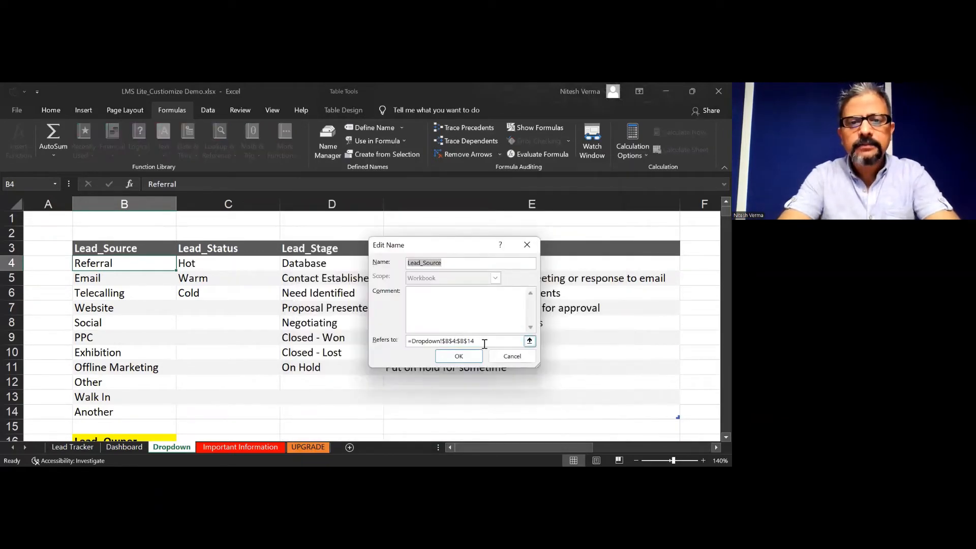
mouse_move(484, 344)
left_mouse_down()
mouse_move(434, 343)
mouse_move(470, 343)
left_mouse_up()
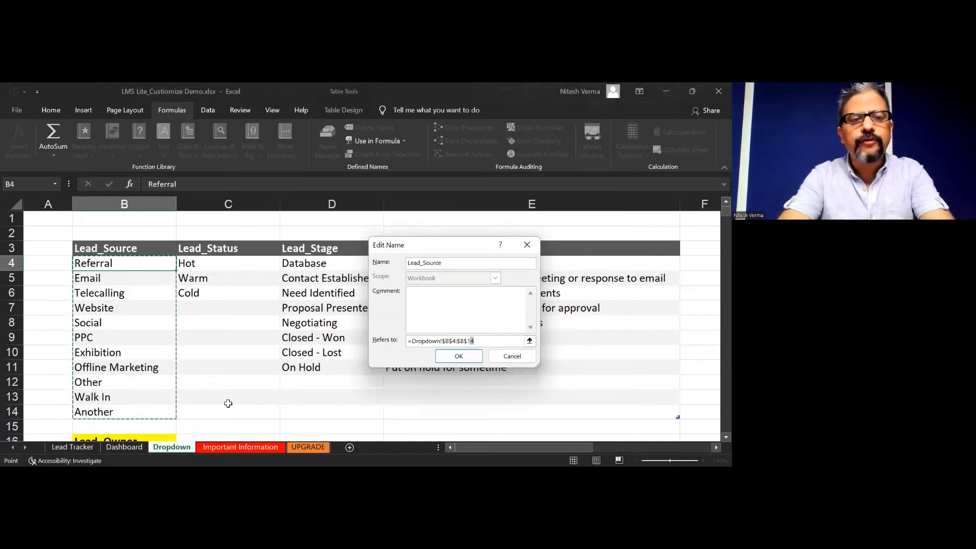
left_click(486, 344)
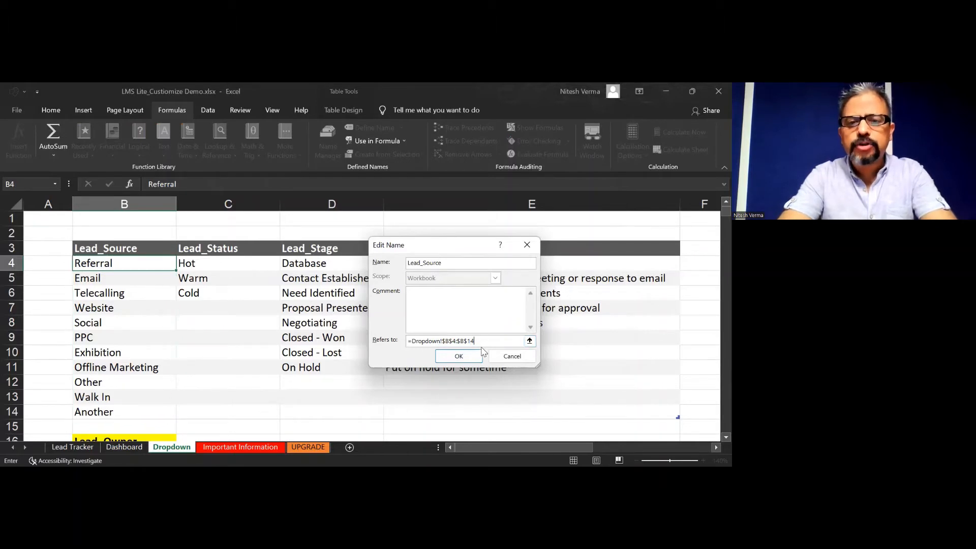
left_click_drag(478, 342, 406, 342)
key("BackSpace")
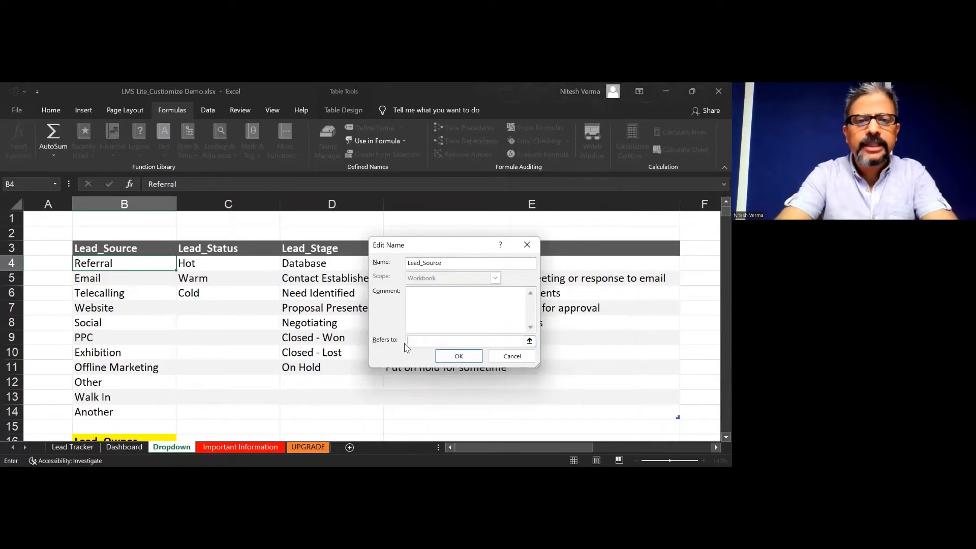
left_click_drag(151, 265, 139, 412)
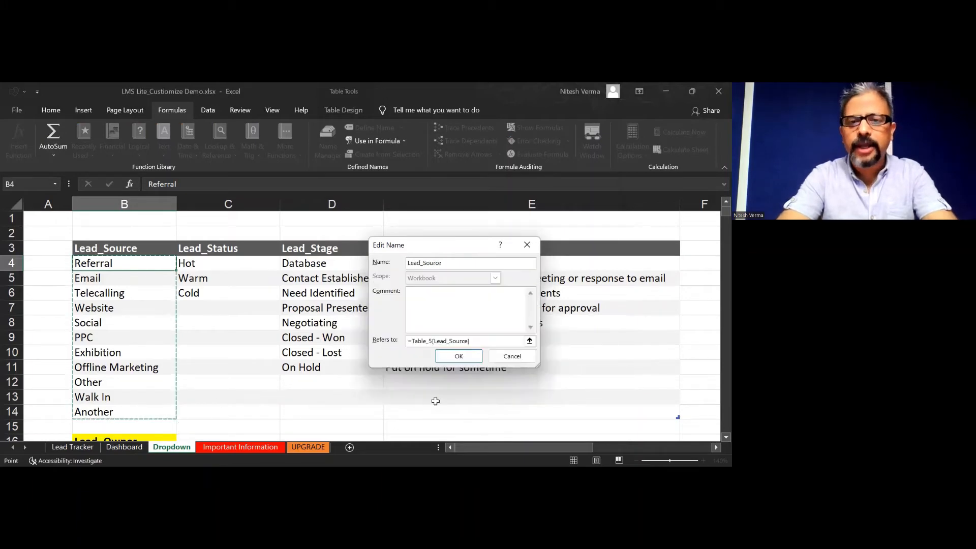
left_click(470, 360)
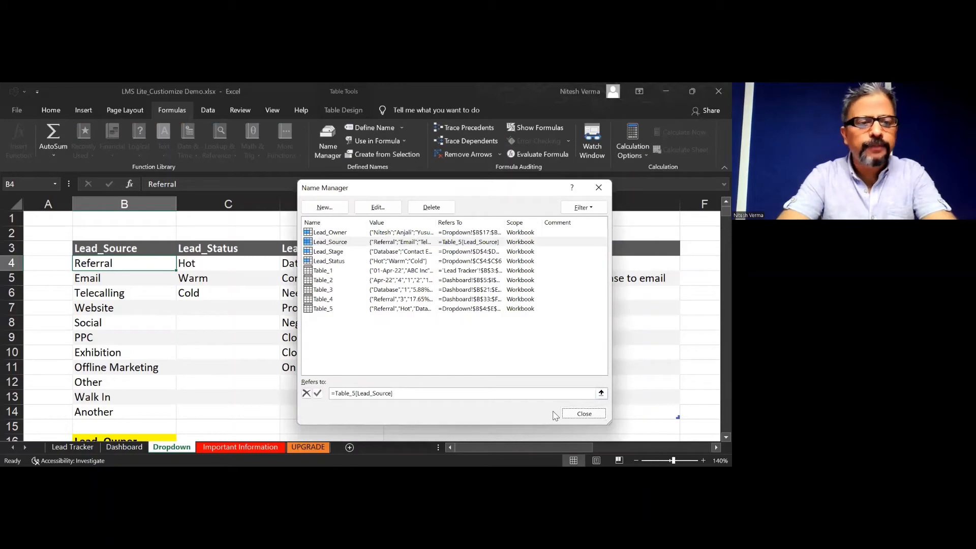
left_click(570, 414)
- Check the Lead Source dropdown in N3 of the Lead Tracker for the Another option, without choosing a different source
left_click(85, 446)
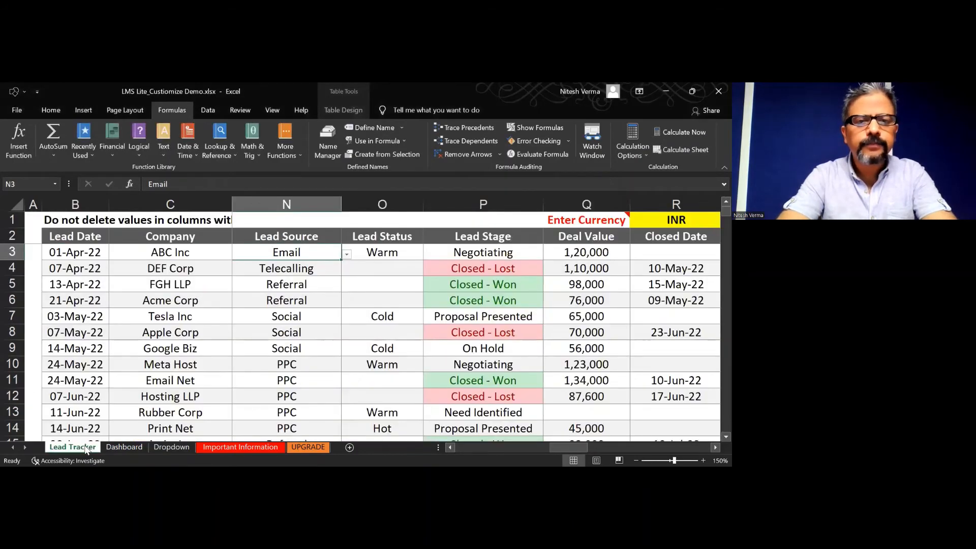
left_click(346, 254)
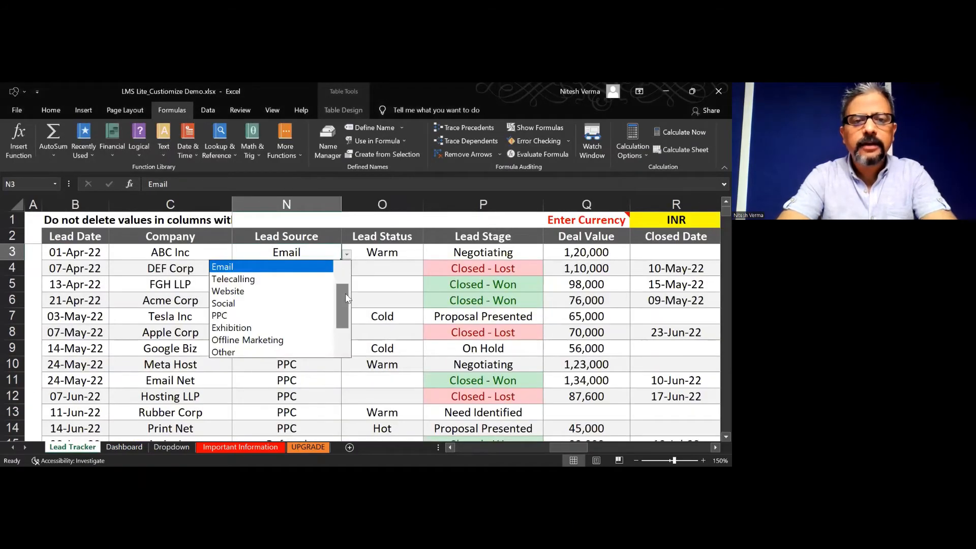
left_click_drag(346, 294, 343, 322)
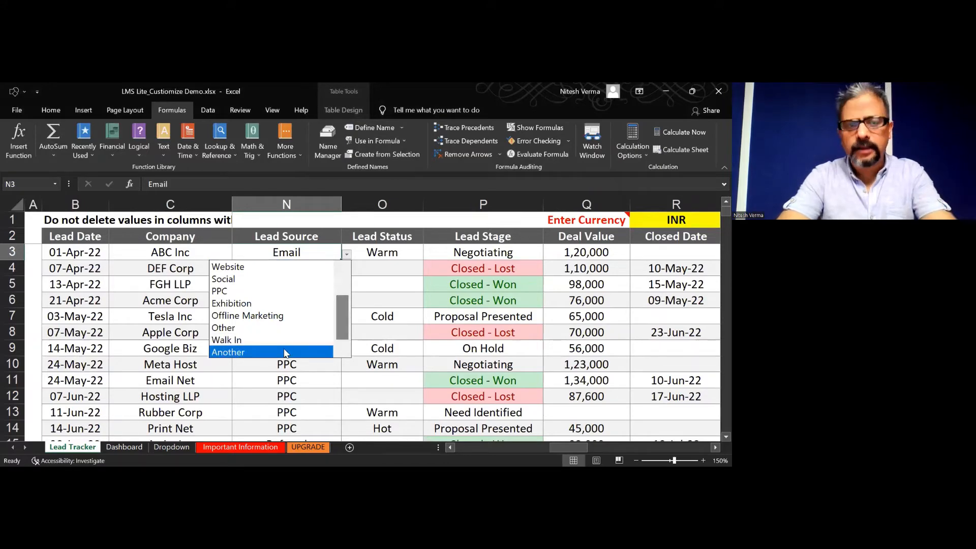
key("Escape")
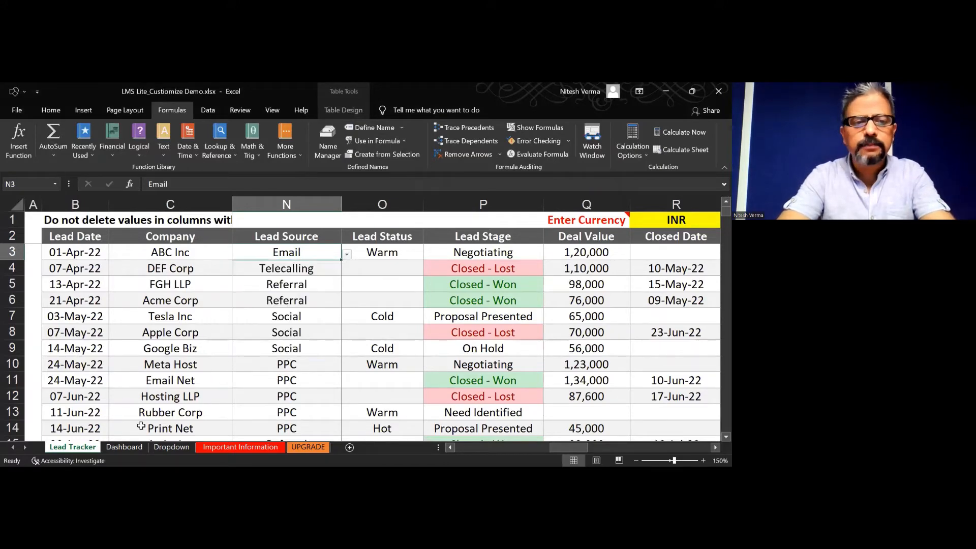
- Clear the Another entry from B14 of the Dropdown sheet's Lead_Source list
left_click(172, 446)
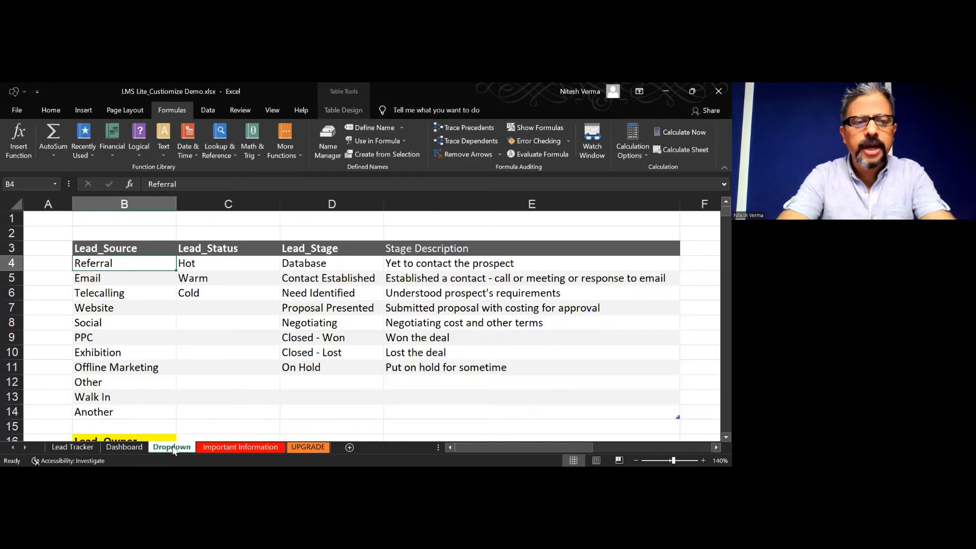
left_click(119, 410)
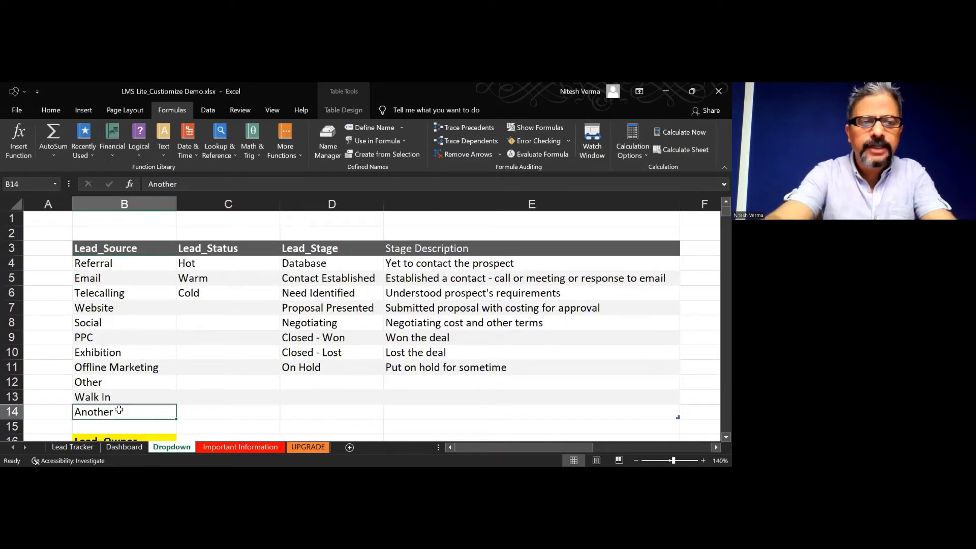
key("Delete")
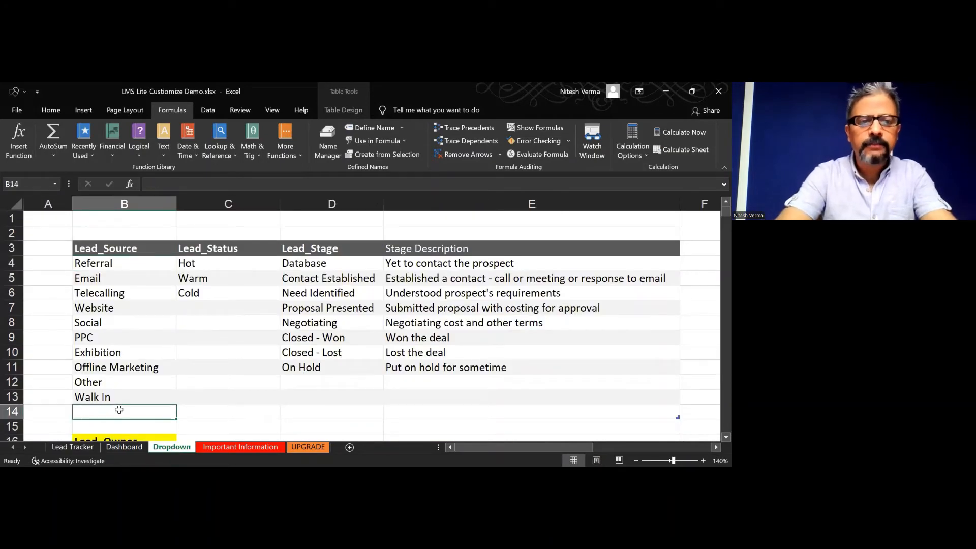
- Review what the Lead_Source defined name refers to and accept its reference as it is
left_click(332, 151)
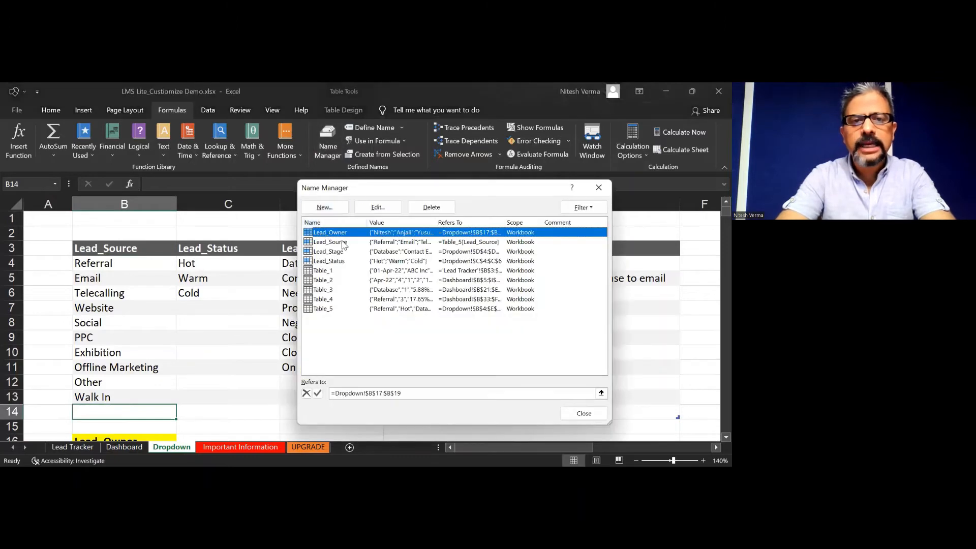
left_click(344, 243)
left_click(387, 209)
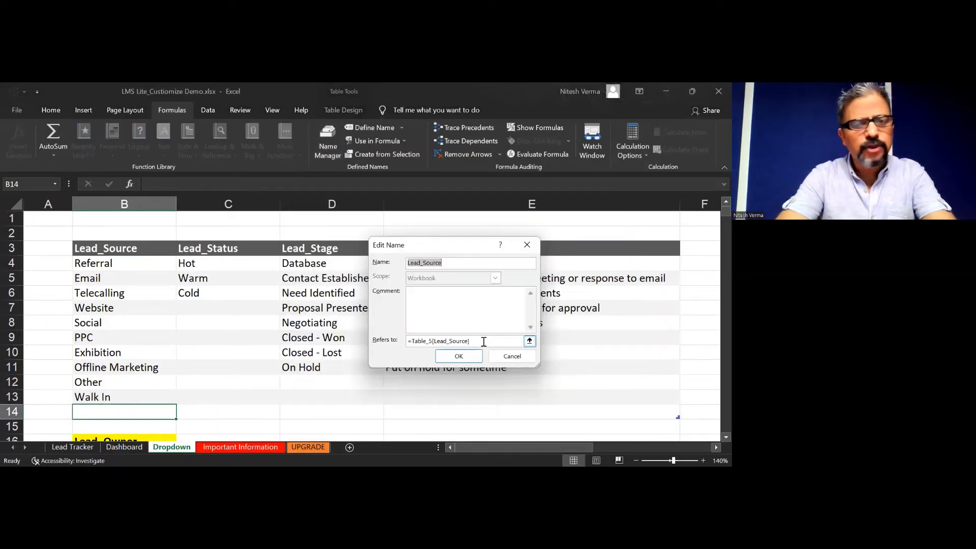
left_click(467, 357)
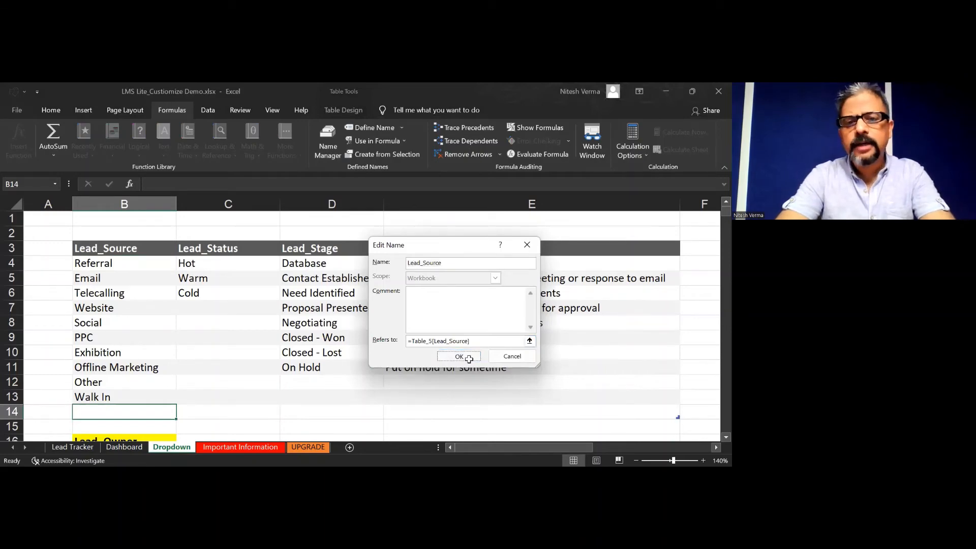
key("Return")
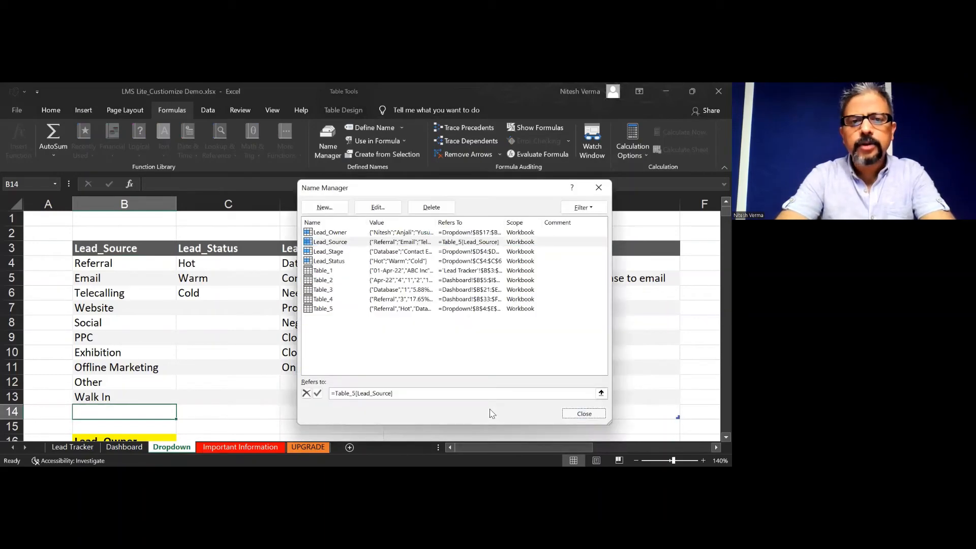
- Look through the Lead Source options for ABC Inc in the Lead Tracker again after the Another entry's removal
left_click(83, 448)
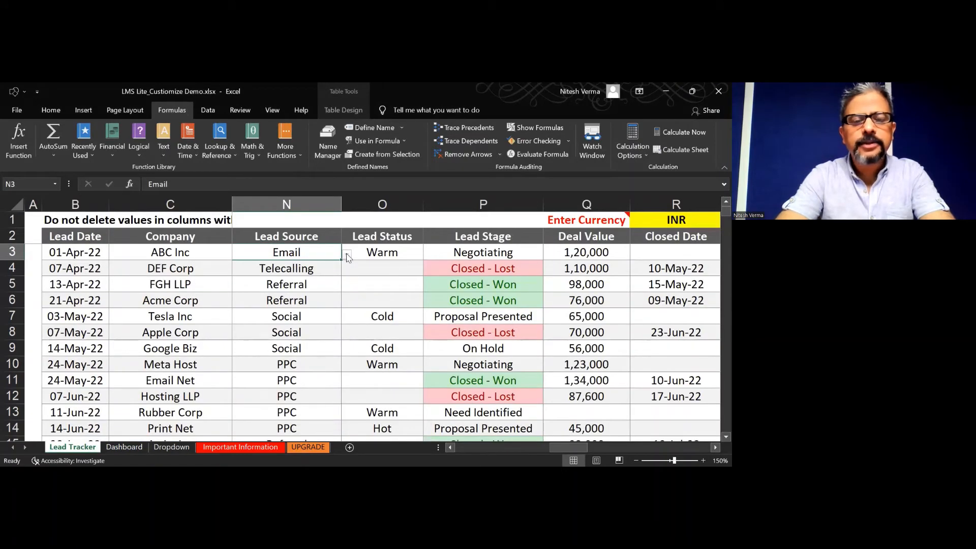
left_click(348, 255)
left_click_drag(346, 293, 342, 269)
left_click(340, 339)
left_click(344, 256)
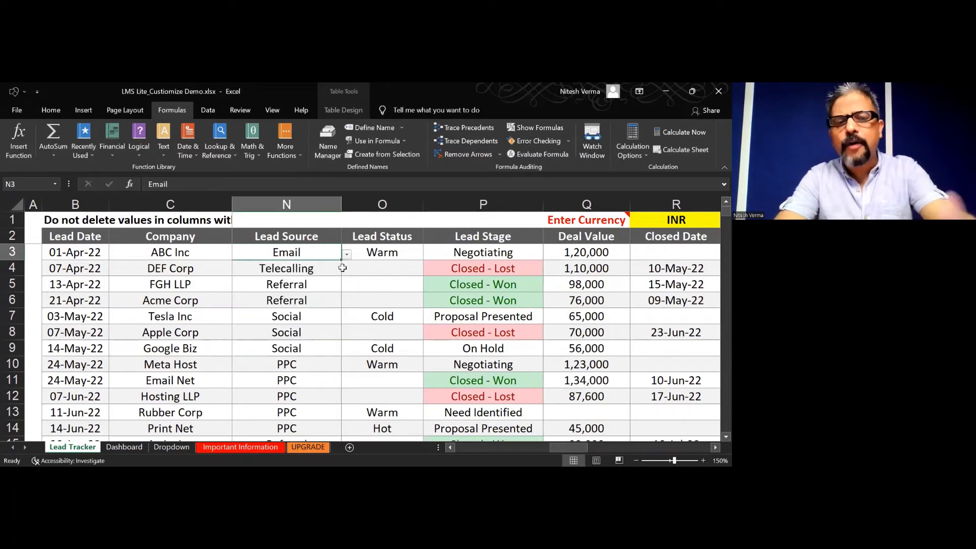
- Replace Unknown in B42 of the Dashboard's Lead Source Report with Walk In
left_click(179, 448)
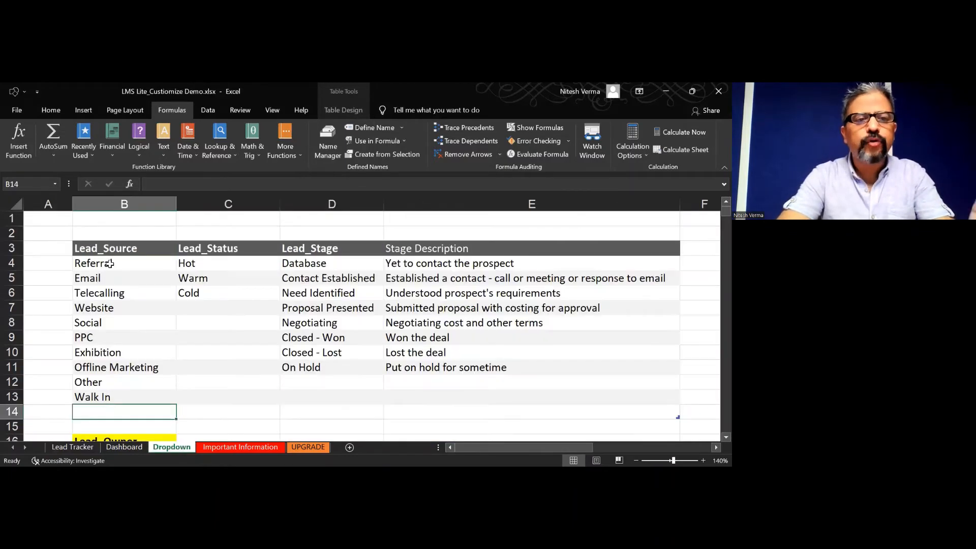
left_click(134, 448)
left_click(106, 382)
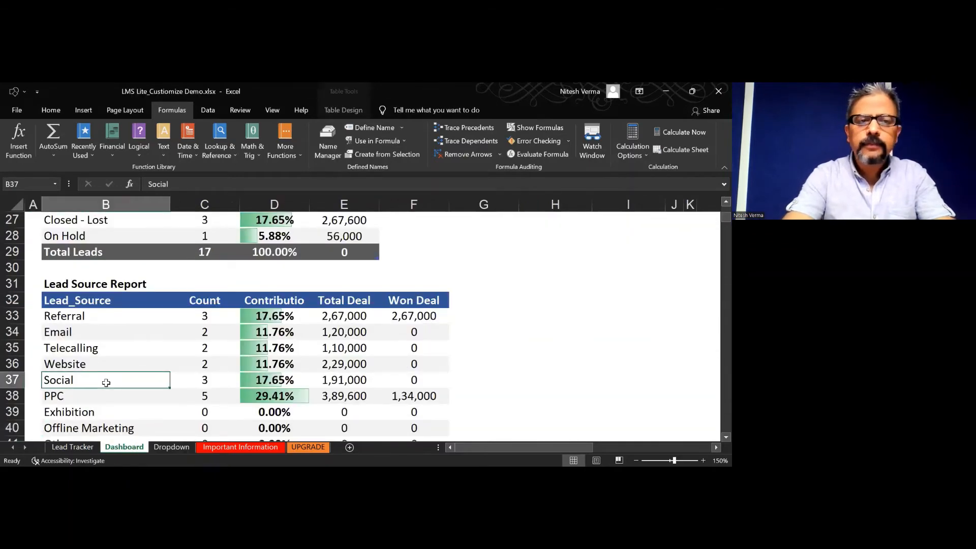
key("Down")
key("Down")
key("Down")
key("Down")
key("Down")
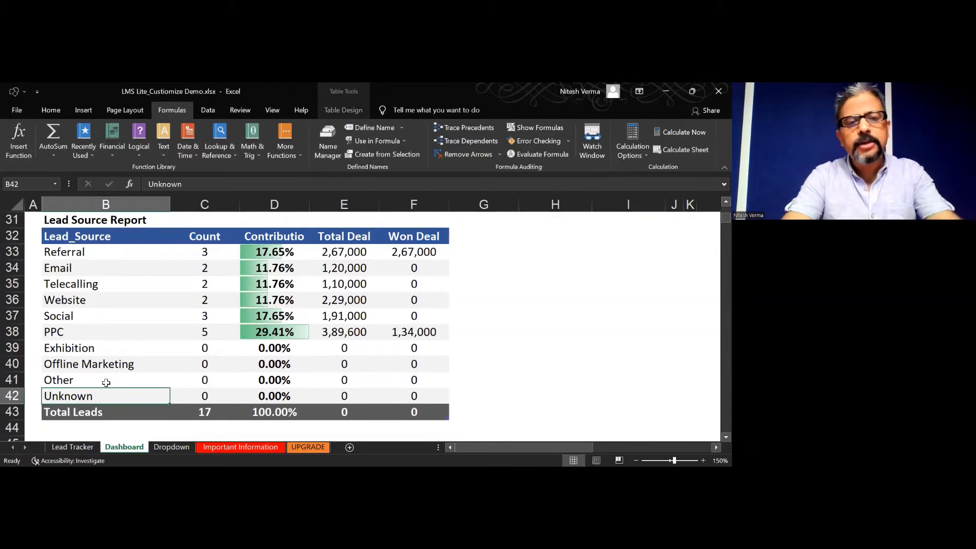
type("Walk In")
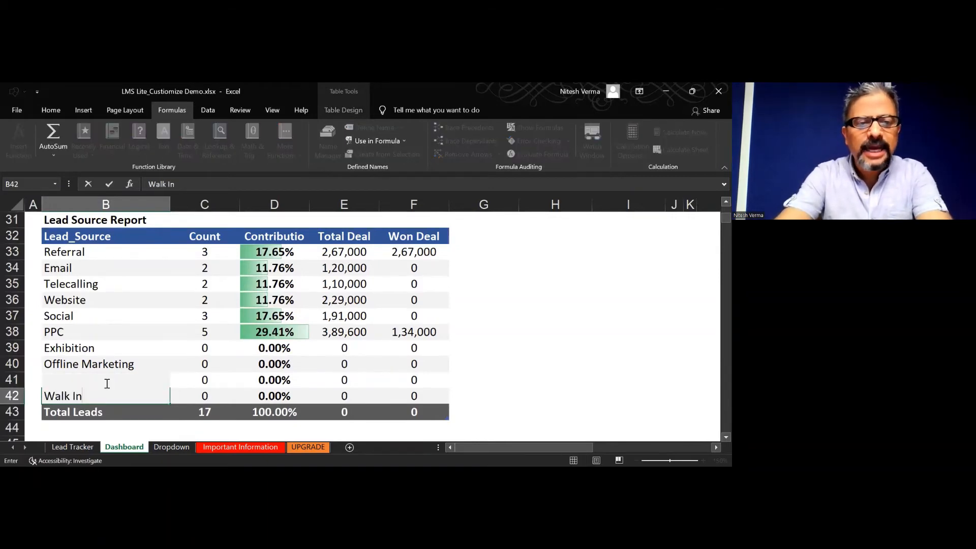
key("Return")
key("Up")
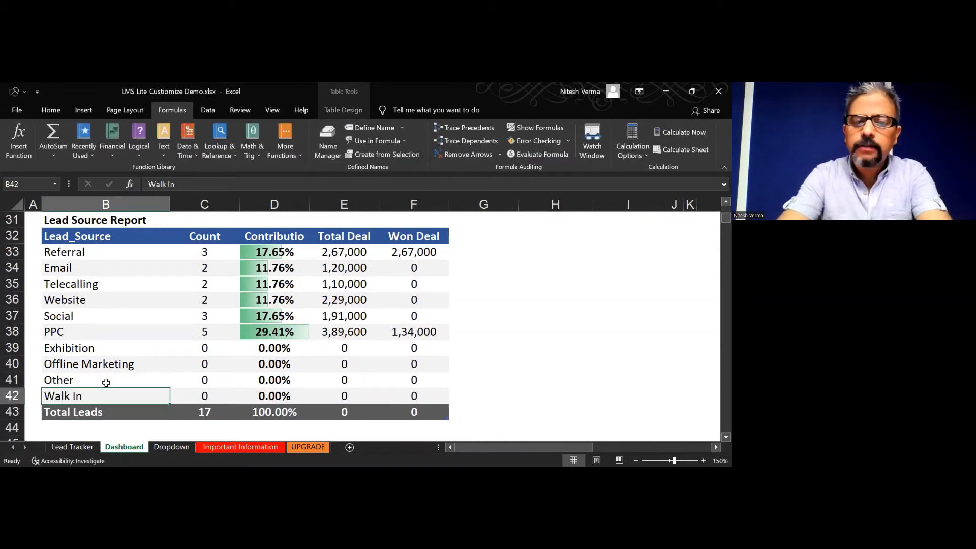
- Copy Walk In from B13 of the Dropdown sheet and paste it as values only into B42 of the Dashboard's Lead Source Report
left_click(170, 445)
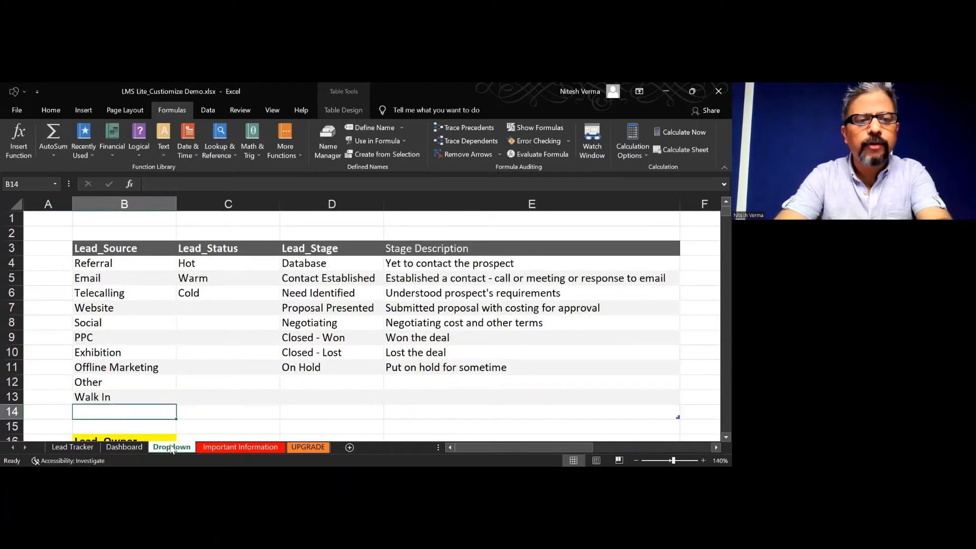
left_click(153, 396)
key("ctrl+c")
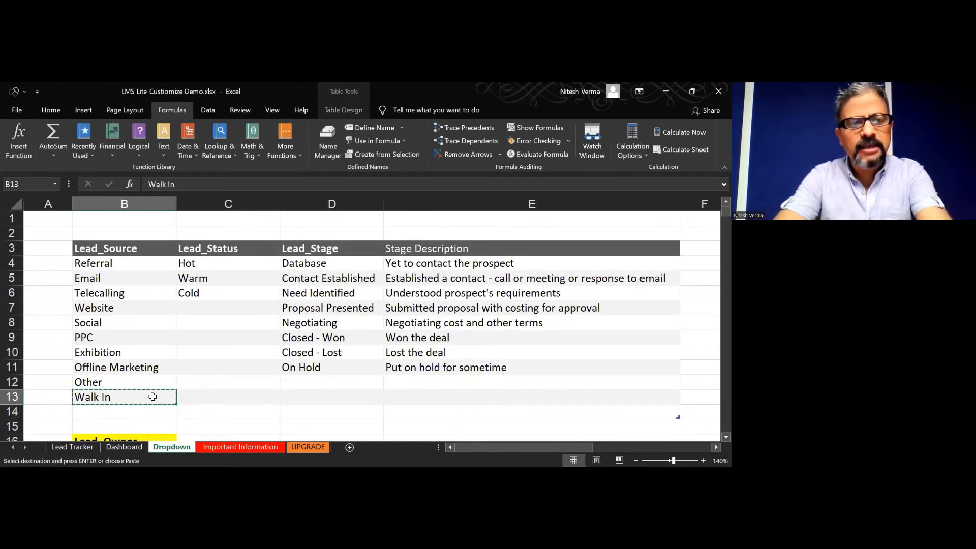
left_click(135, 446)
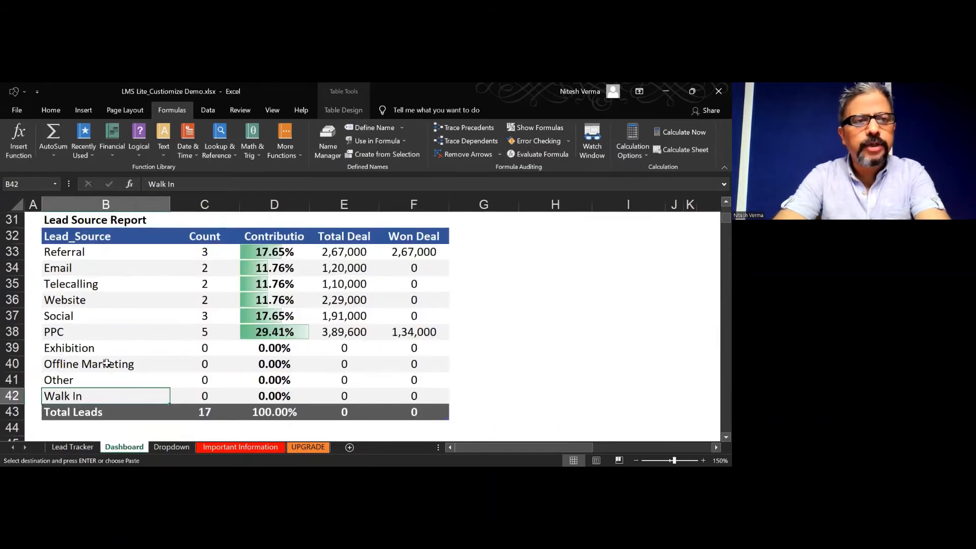
left_click(57, 114)
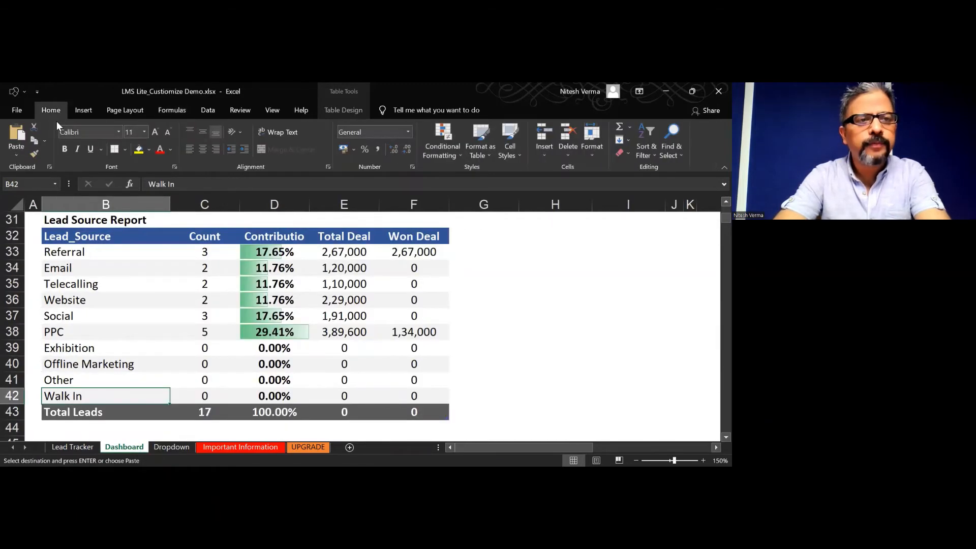
left_click(16, 152)
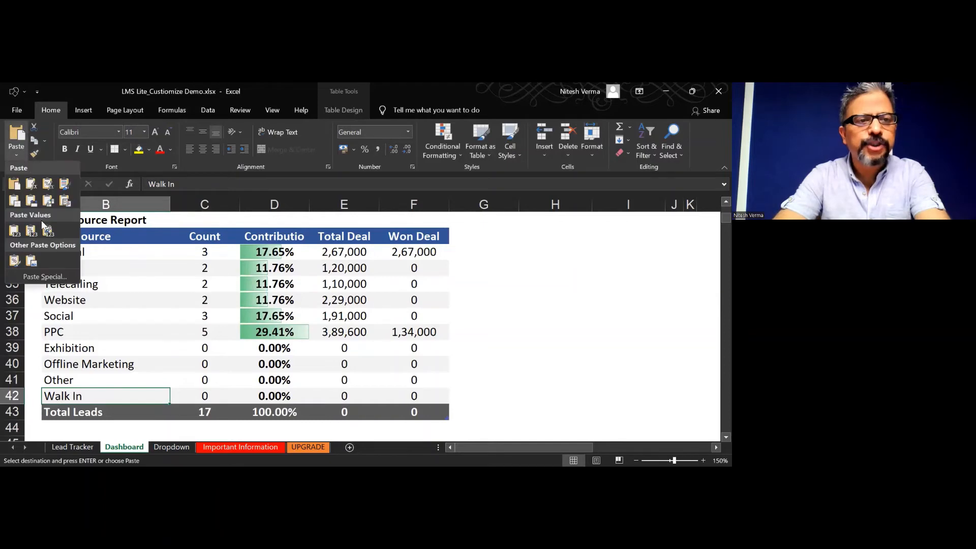
left_click(359, 288)
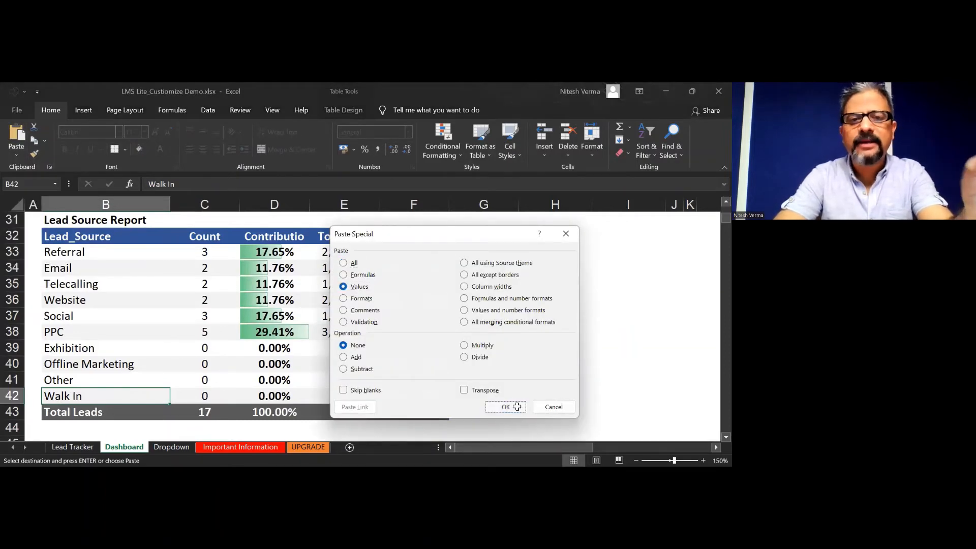
left_click(506, 407)
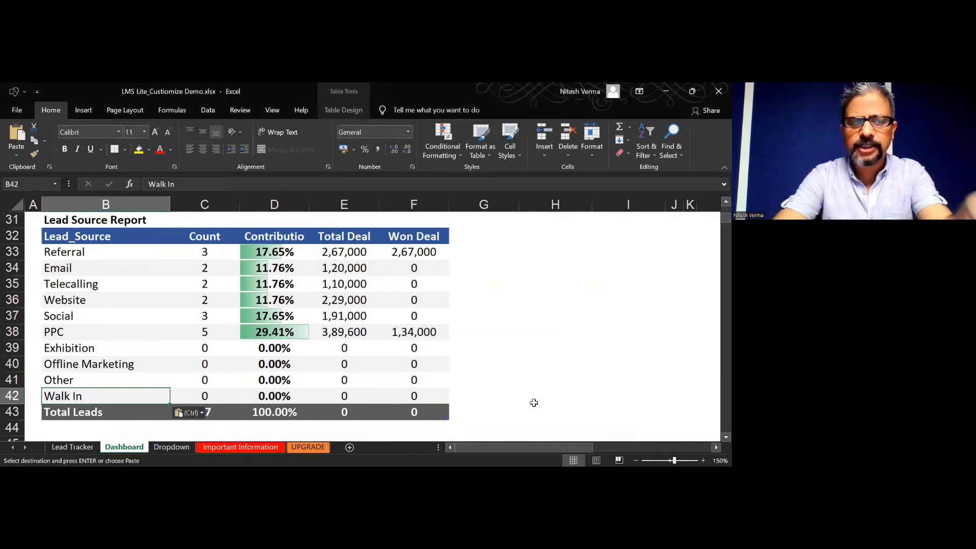
left_click(535, 404)
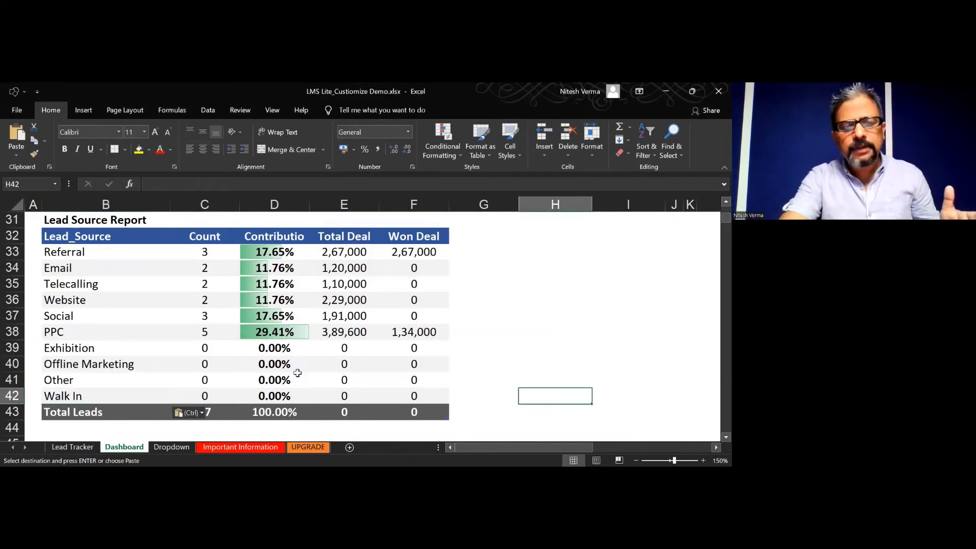
- Replace On Hold in D11 of the Dropdown sheet's Lead_Stage list with Drop
left_click(178, 449)
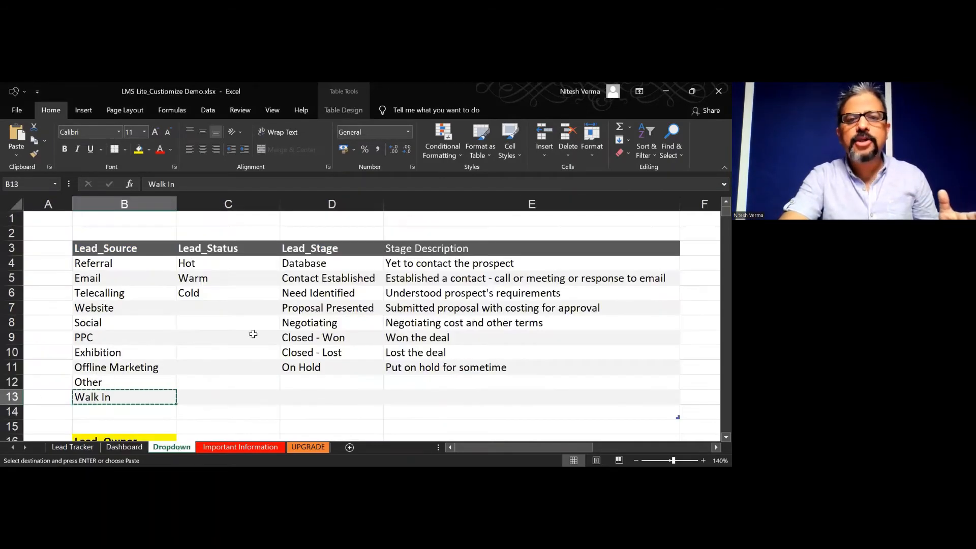
left_click(333, 263)
key("Down")
key("Down")
key("Down")
key("Down")
key("Down")
key("Down")
key("Down")
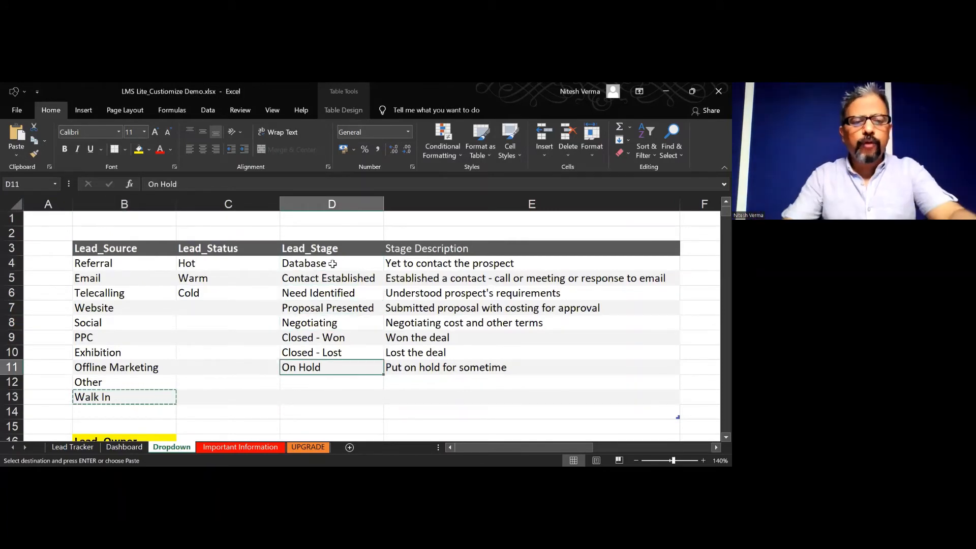
key("Escape")
type("Drop")
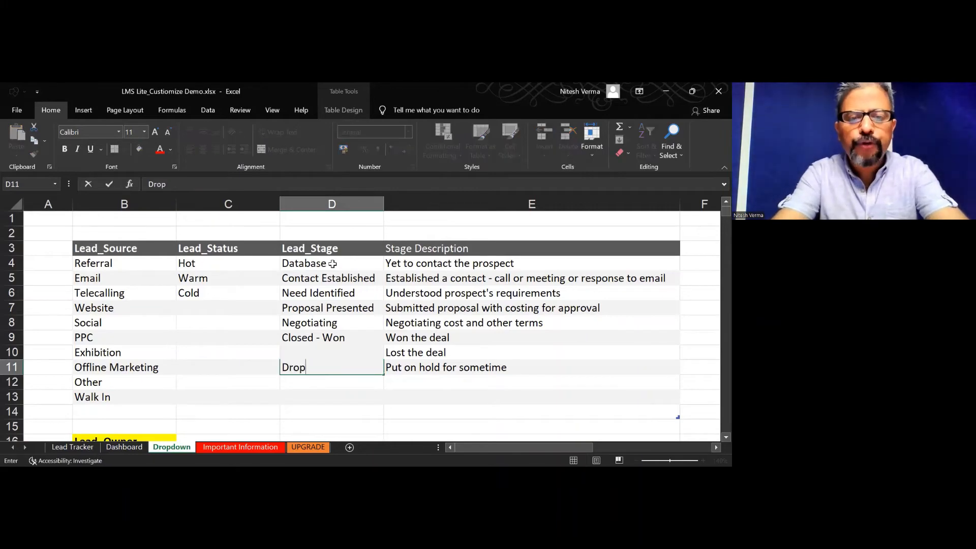
key("Return")
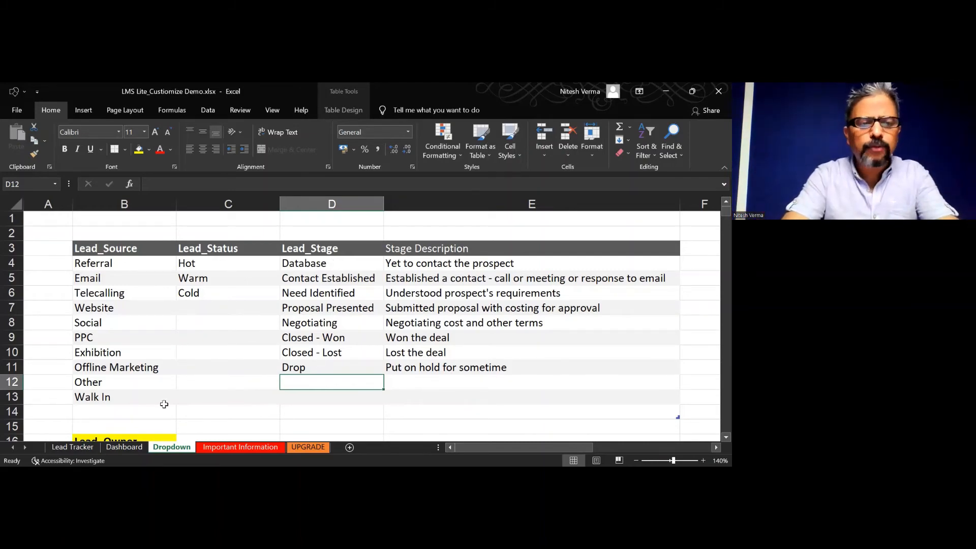
- Look through the Lead Stage options for ABC Inc in the Lead Tracker without choosing another one
left_click(89, 446)
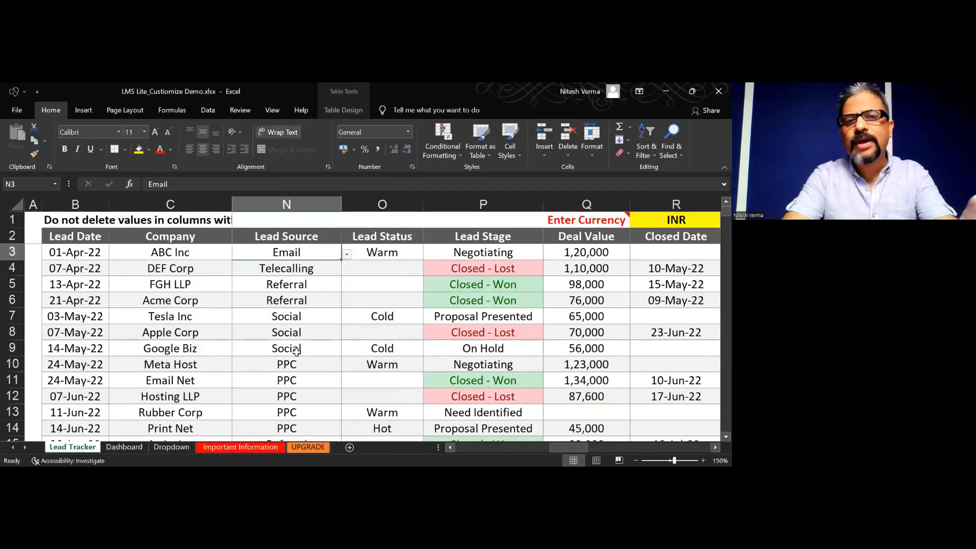
key("Right")
key("Right")
key("Right")
key("Right")
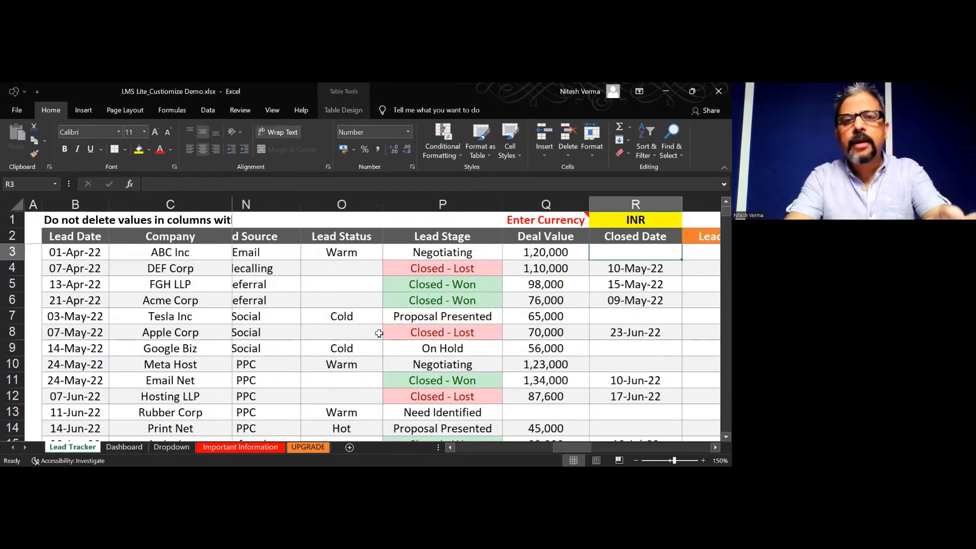
key("Left")
key("Left")
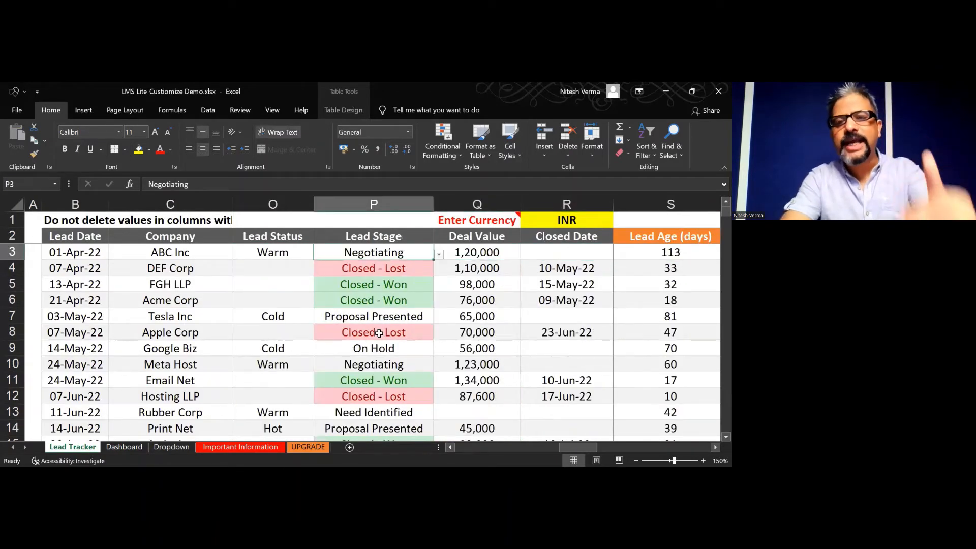
left_click(439, 255)
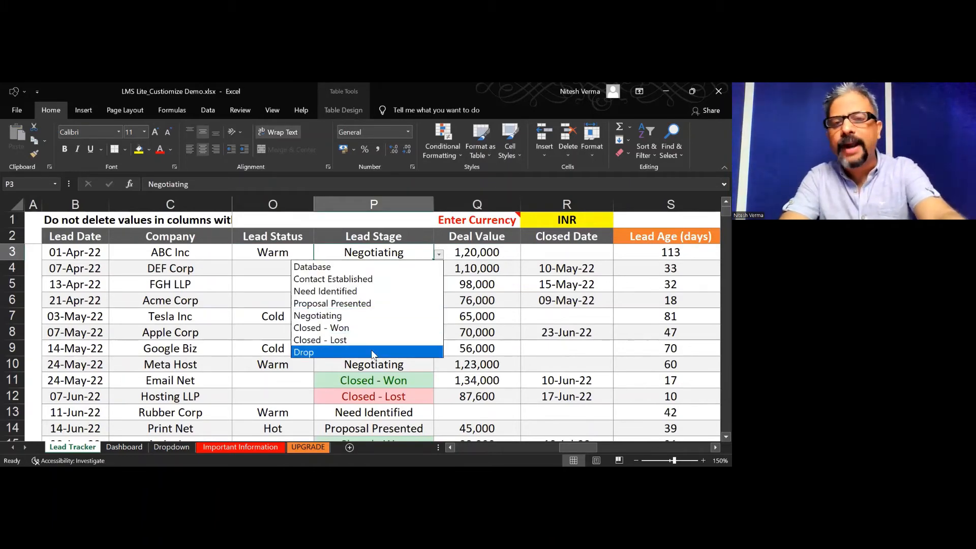
key("Escape")
- Replace On Hold in B28 of the Dashboard's Lead_Stage table with Drop and inspect that row's contribution formula
left_click(132, 447)
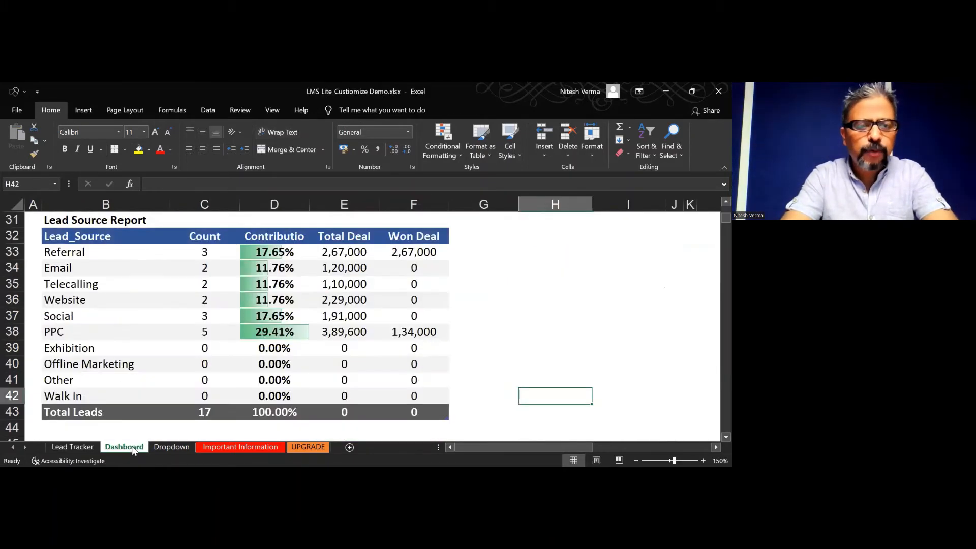
left_click(124, 357)
key("Down")
key("Down")
key("Down")
key("Down")
key("Down")
key("Down")
key("Down")
key("Down")
key("Down")
key("Down")
key("Down")
key("Down")
key("Down")
key("Down")
key("Down")
key("Down")
key("Down")
key("Down")
key("Down")
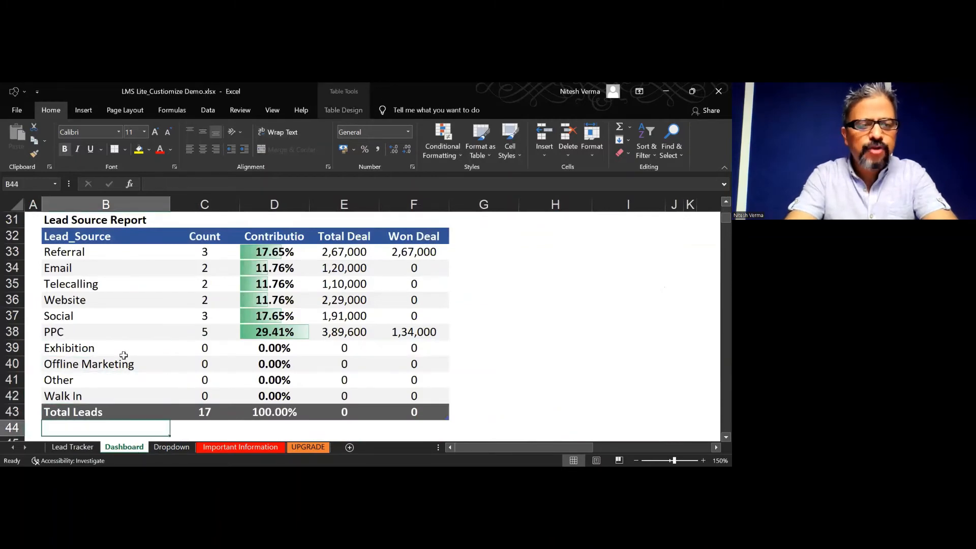
key("Up")
key("Up")
key("Up")
key("Up")
key("Up")
key("Up")
key("Up")
key("Up")
key("Up")
key("Up")
key("Up")
key("Up")
key("Up")
key("Up")
key("Up")
key("Up")
key("Up")
key("Up")
key("Up")
key("Up")
key("Up")
key("Up")
key("Up")
key("Up")
key("Up")
key("Up")
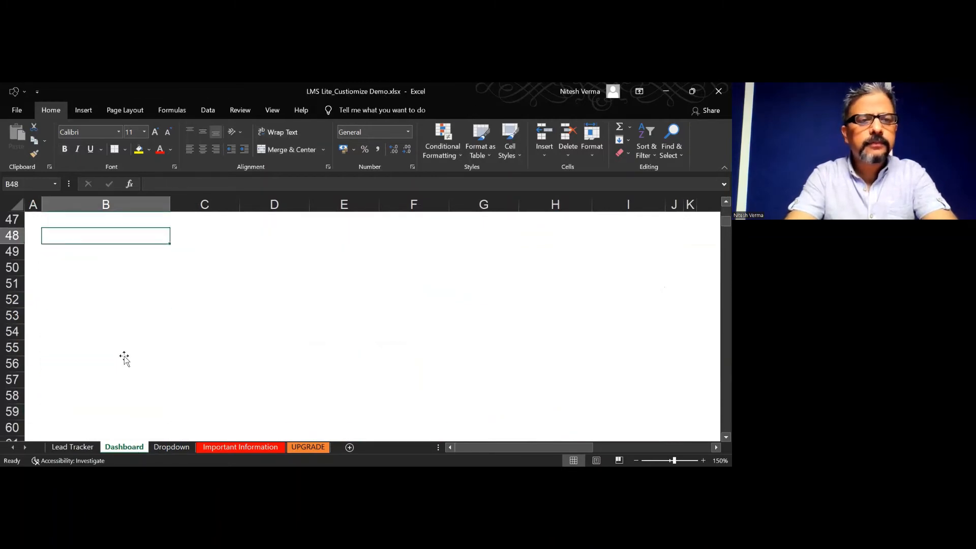
key("Down")
key("Down")
key("Down")
key("Up")
key("Up")
key("Up")
key("Up")
key("Up")
key("Up")
key("Up")
key("Up")
key("Up")
key("Up")
key("Up")
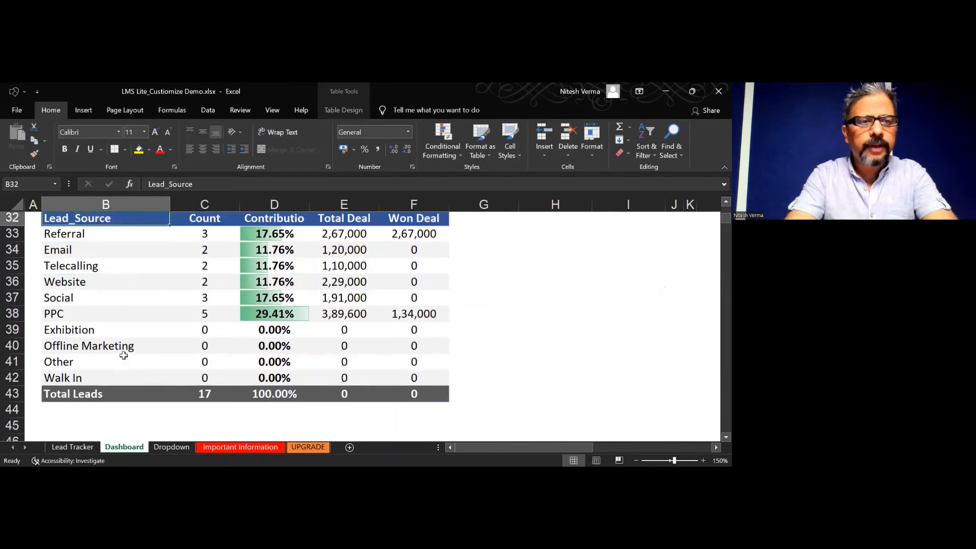
key("Down")
key("Down")
key("Down")
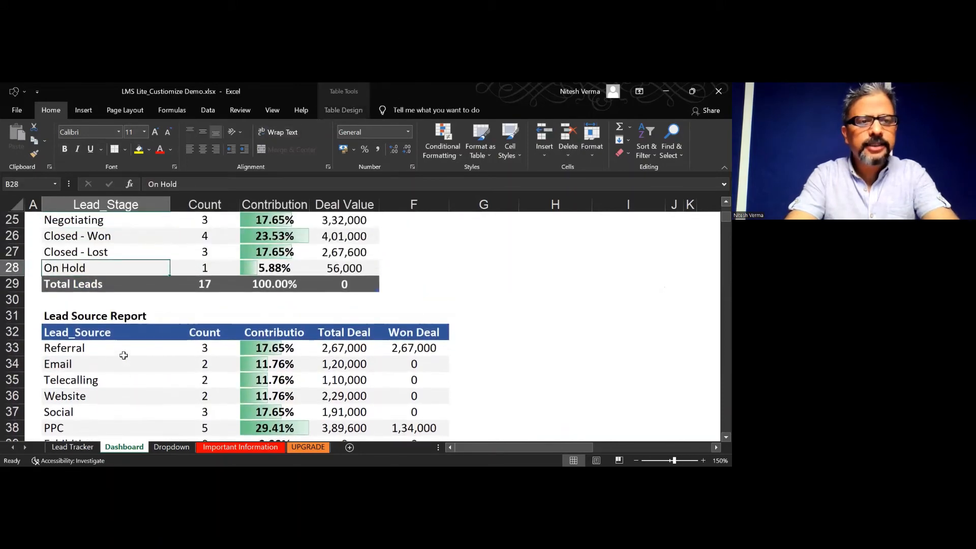
key("Down")
key("Up")
type("Drop")
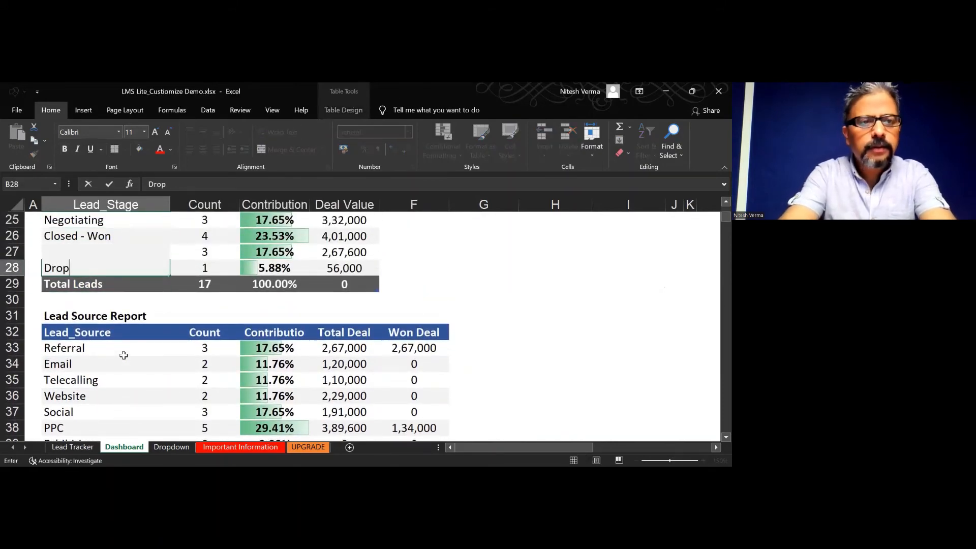
key("Return")
key("Up")
key("Right")
key("Right")
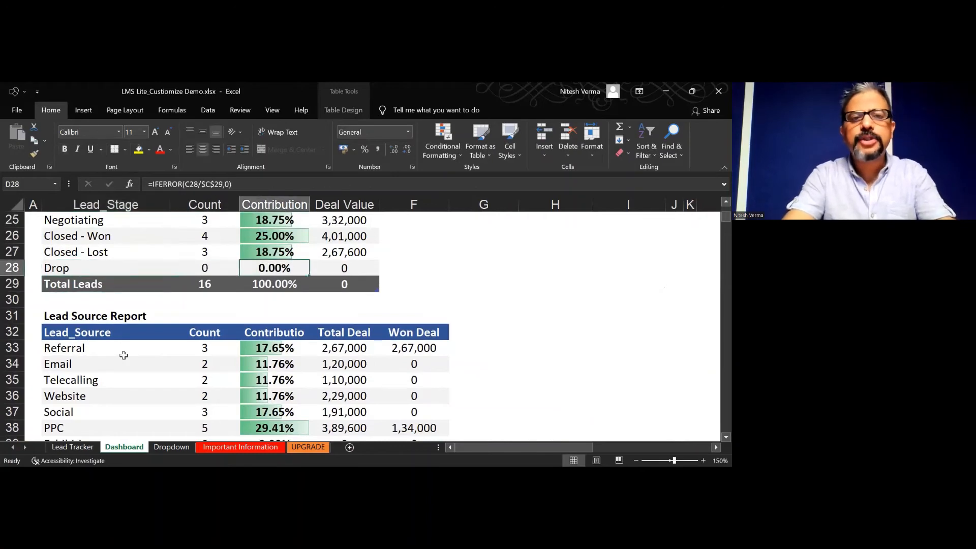
- Change the Lead Stage of Google Biz in P9 of the Lead Tracker to Drop
left_click(85, 449)
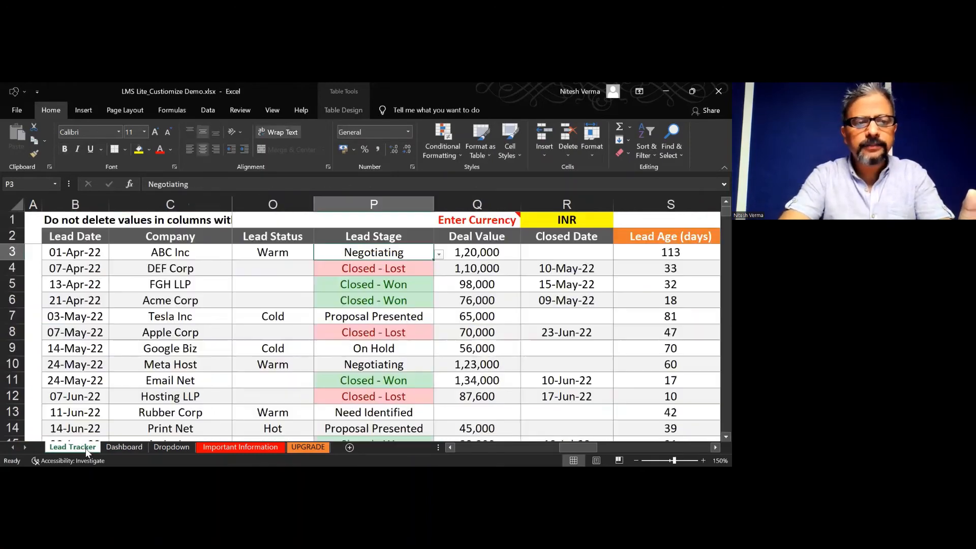
left_click(326, 385)
key("Up")
key("Up")
key("alt+Down")
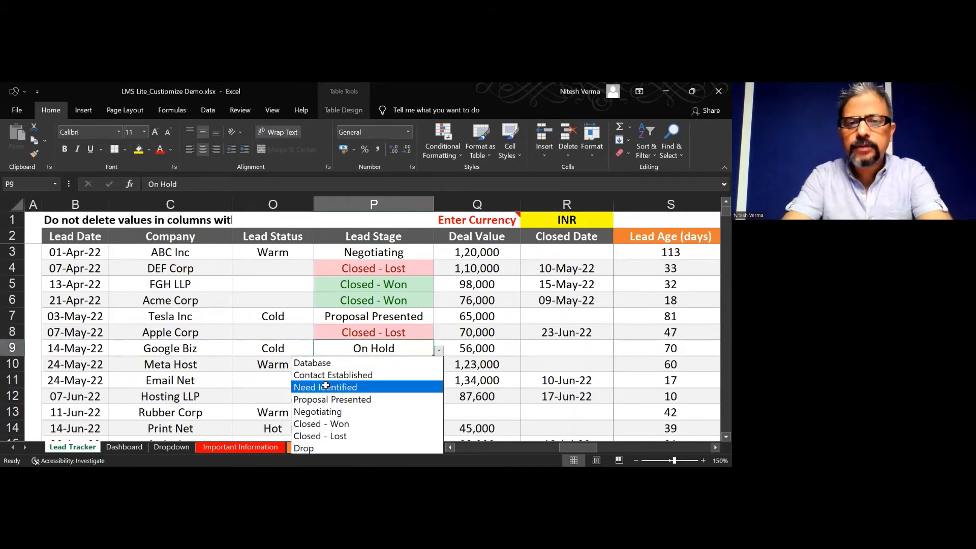
key("Down")
key("Down")
key("Down")
key("Down")
key("Down")
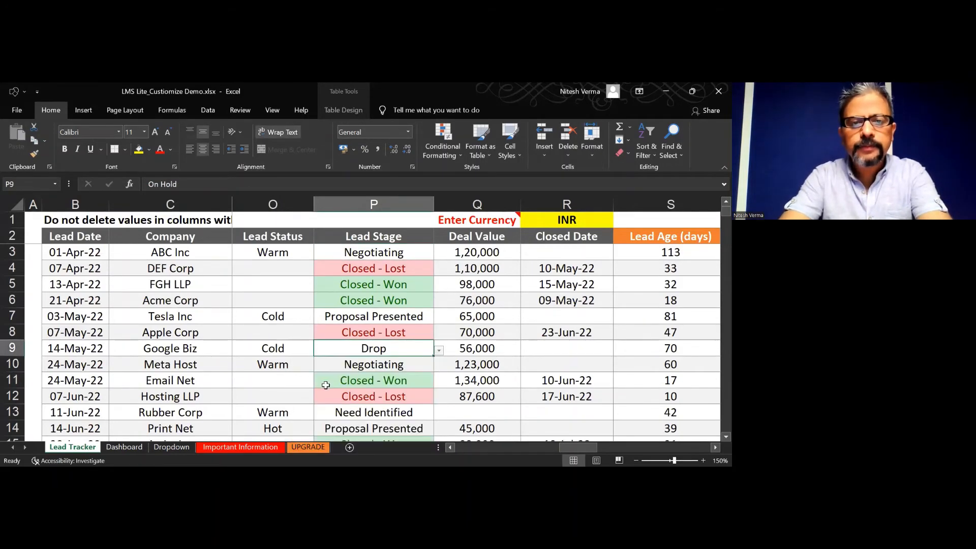
key("Return")
- Examine the Drop row's count on the Dashboard and the monthly lead summary at the start of the sheet
left_click(133, 448)
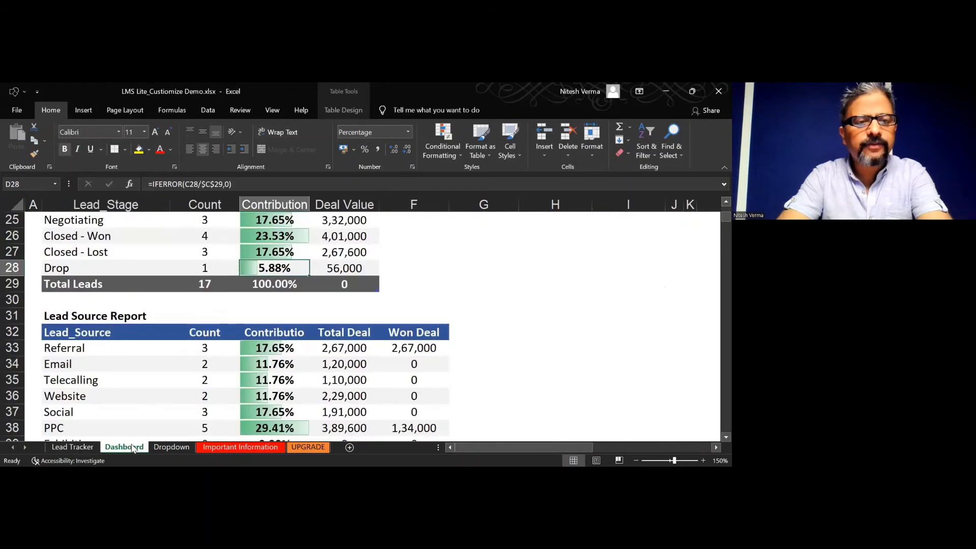
left_click(209, 269)
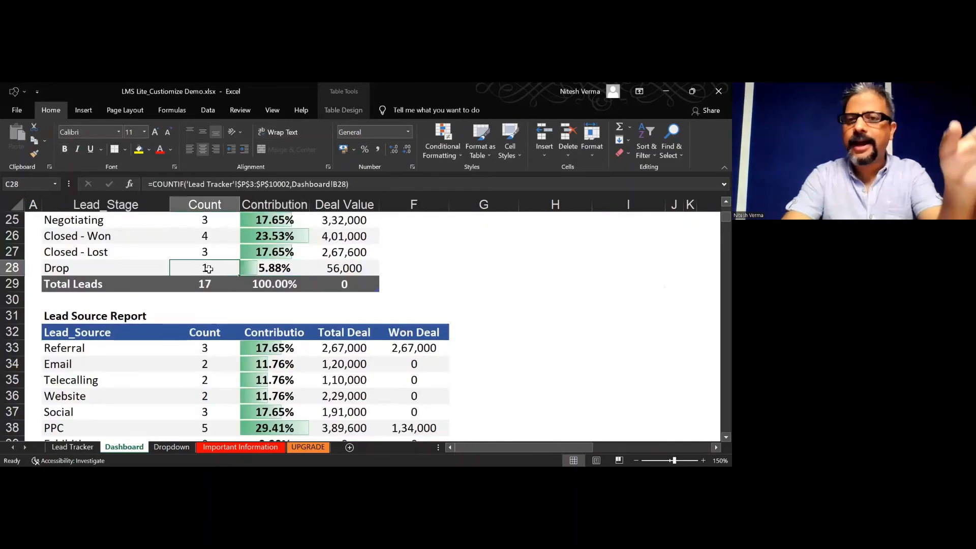
key("Up")
key("Up")
key("Up")
key("Up")
key("Up")
key("Up")
key("Up")
key("Up")
key("Up")
key("Up")
key("Up")
key("Up")
key("Up")
key("Up")
key("Up")
key("Up")
key("Up")
key("Up")
key("Up")
key("Up")
key("Up")
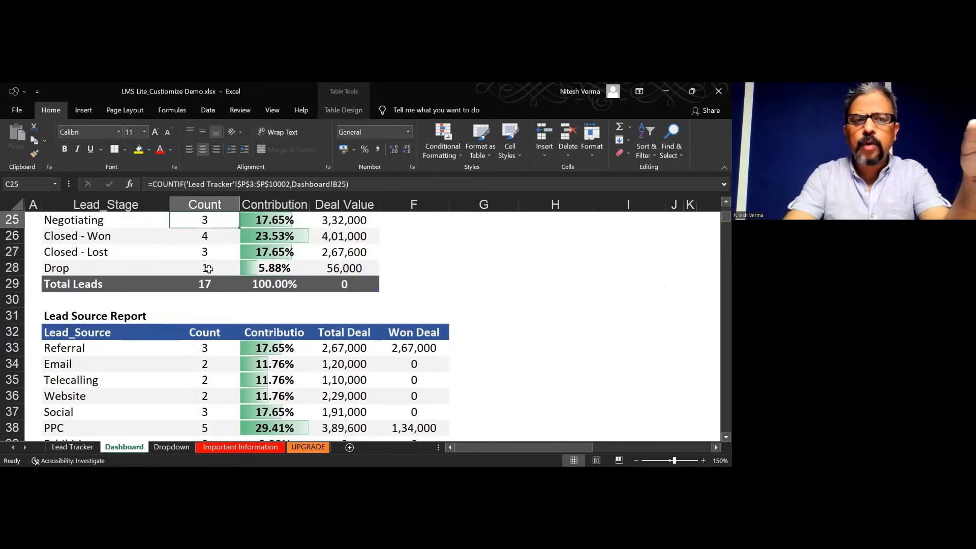
key("Down")
key("Down")
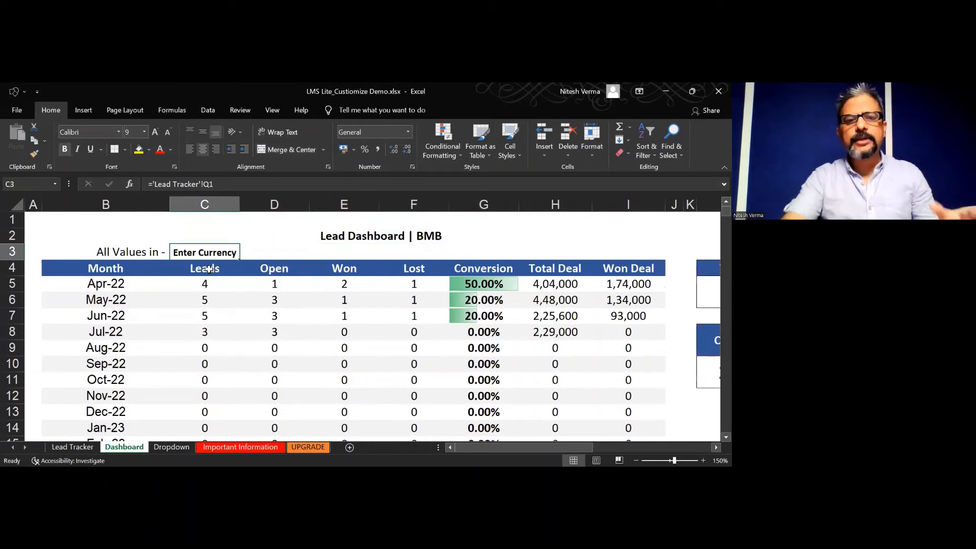
- Review the Dropdown sheet's lists down to Lead_Owner, and revisit the Lead Tracker and the Dashboard
left_click(172, 447)
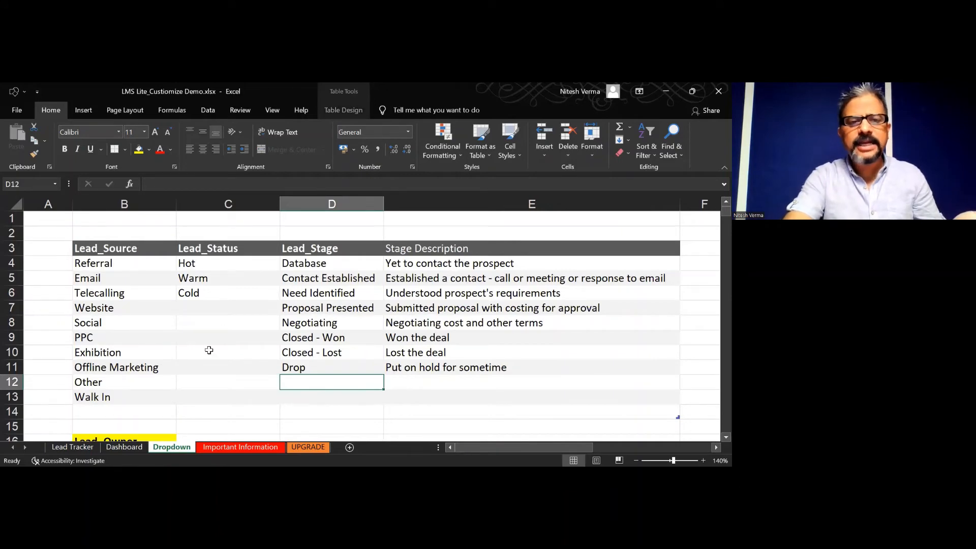
key("Down")
key("Down")
key("Down")
key("Down")
key("Down")
key("Down")
key("Down")
key("Down")
key("Down")
key("Down")
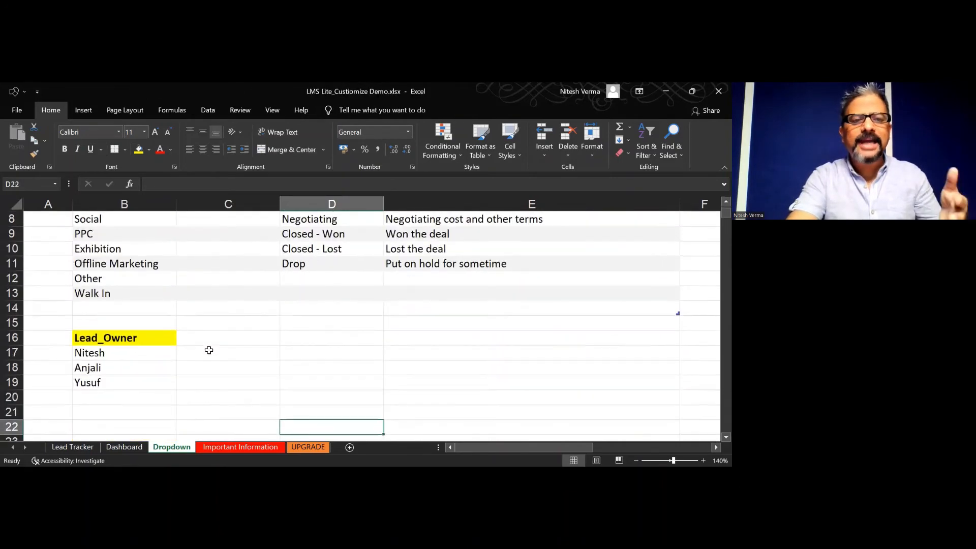
key("Left")
key("Left")
key("Left")
key("Up")
key("Up")
key("Up")
key("Up")
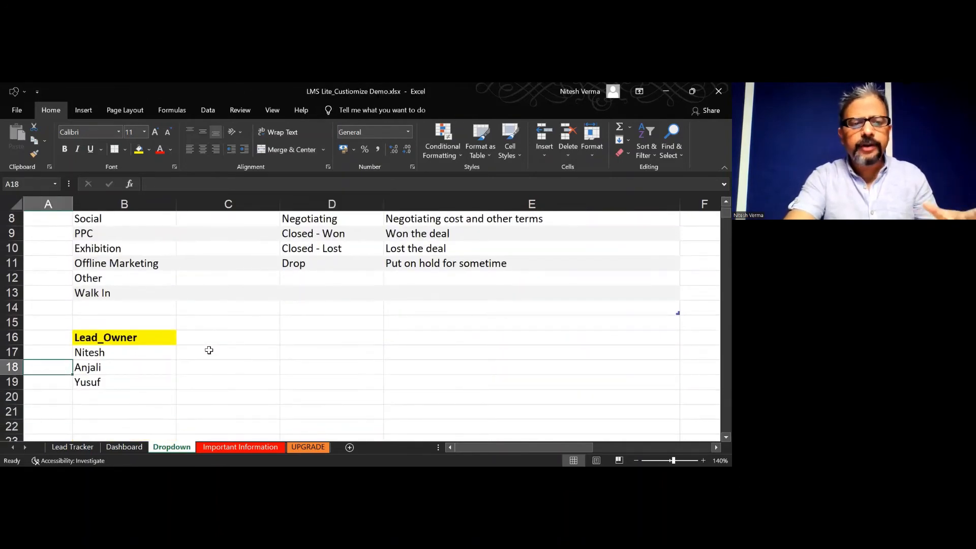
left_click(83, 447)
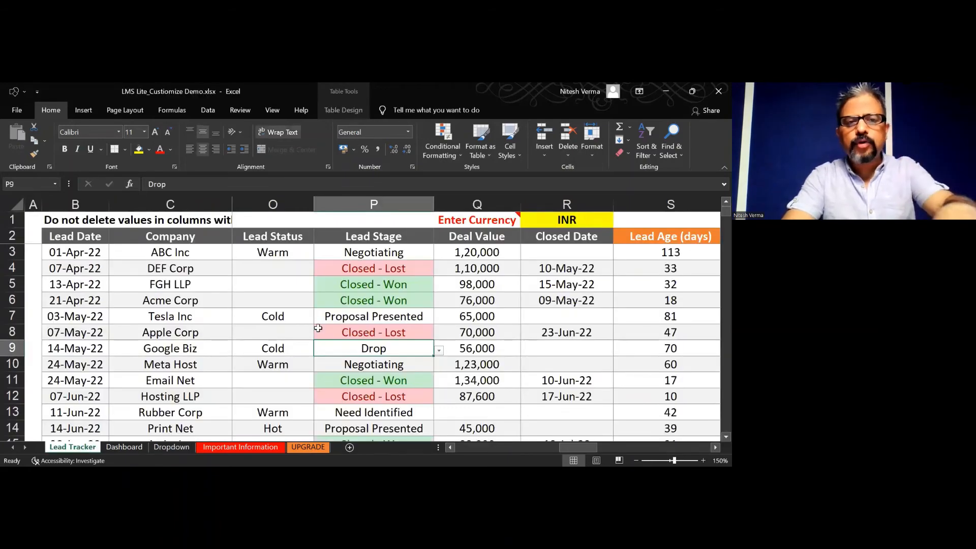
left_click(133, 447)
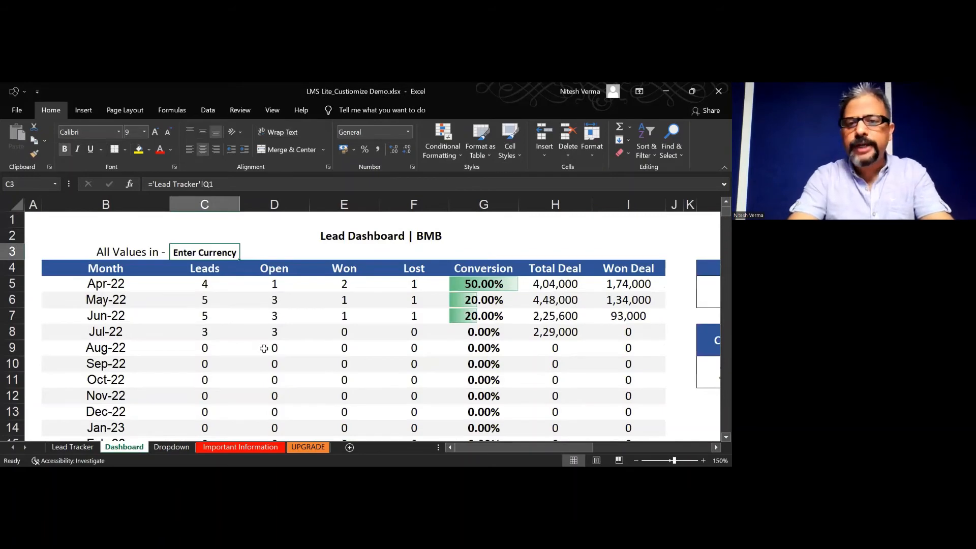
- Examine the Dashboard's monthly lead summary down to the Total row and the KPI cards beside it
key("Down")
key("Down")
key("Down")
key("Down")
key("Down")
key("Down")
key("Down")
key("Down")
key("Down")
key("Down")
key("Down")
key("Down")
key("Down")
key("Down")
key("Down")
key("Right")
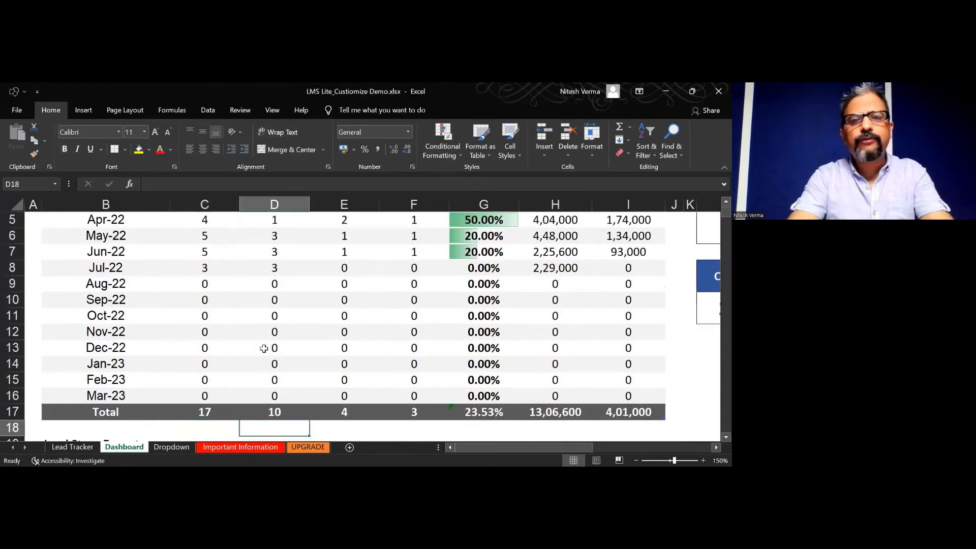
key("Right")
key("Right")
key("Right")
key("Right")
key("Right")
key("Right")
key("Right")
key("Right")
key("Right")
key("Right")
key("Right")
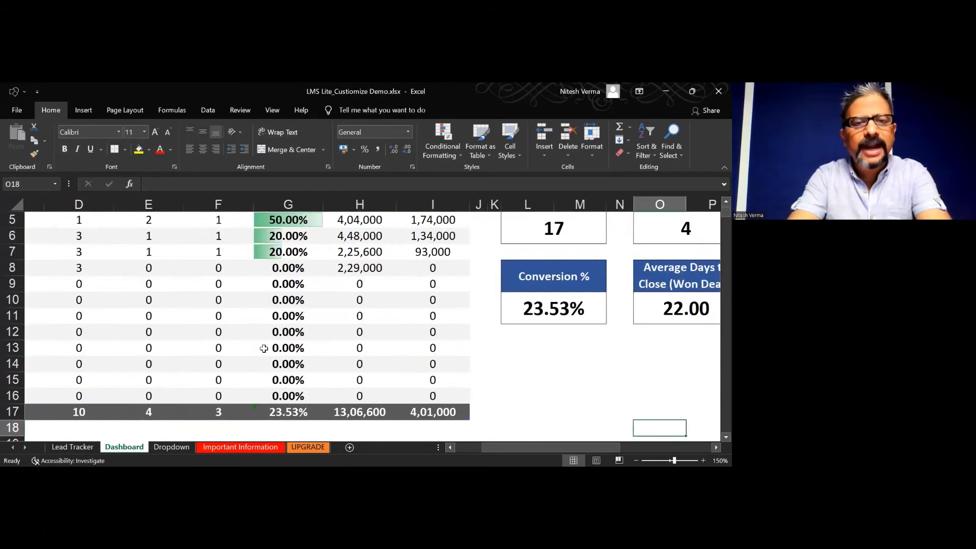
- Inspect the Apr-22 Won Deal formula in I5 and bring the whole monthly table into view at 120% zoom
key("Left")
key("Left")
key("Left")
key("Left")
key("Left")
key("Up")
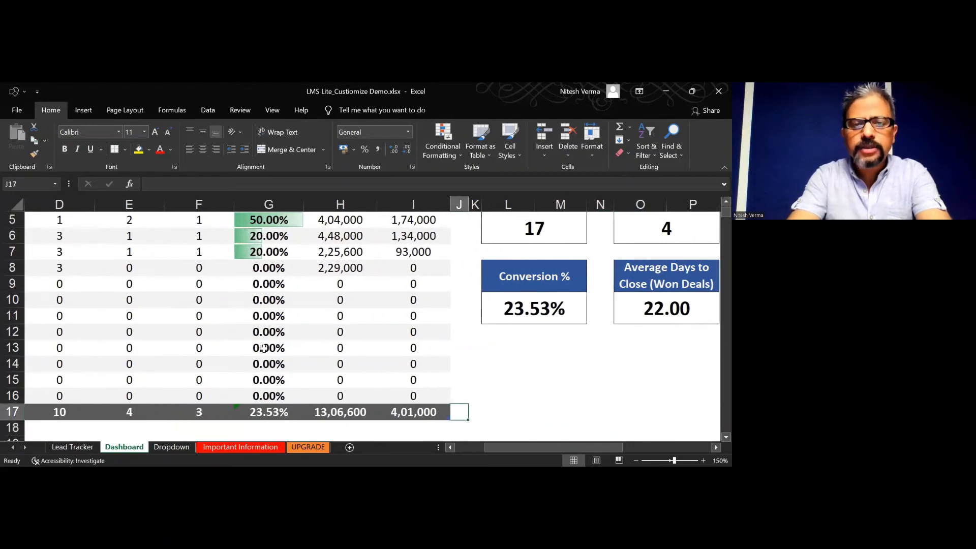
key("ctrl+Up")
key("Left")
key("Down")
key("Down")
key("Down")
key("Down")
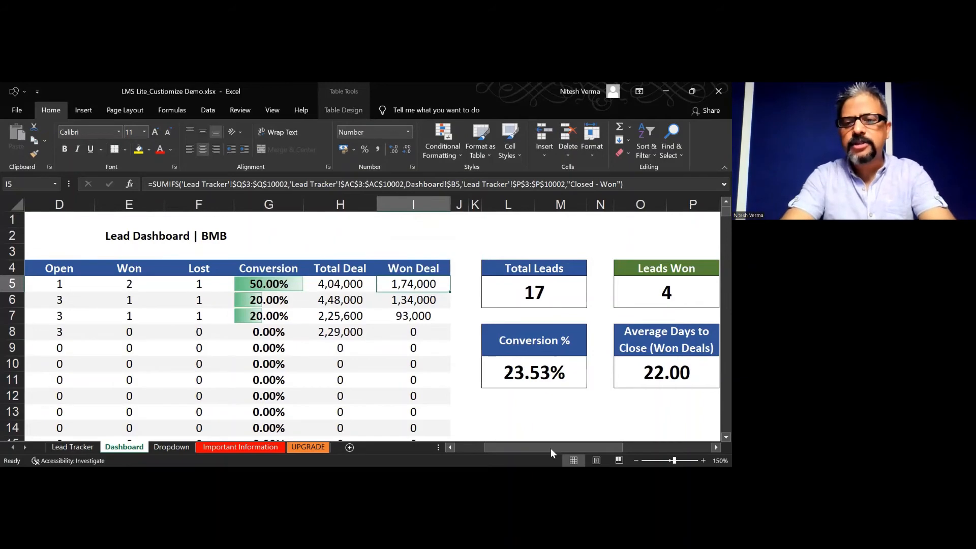
scroll(551, 449, "down", 1, "ctrl")
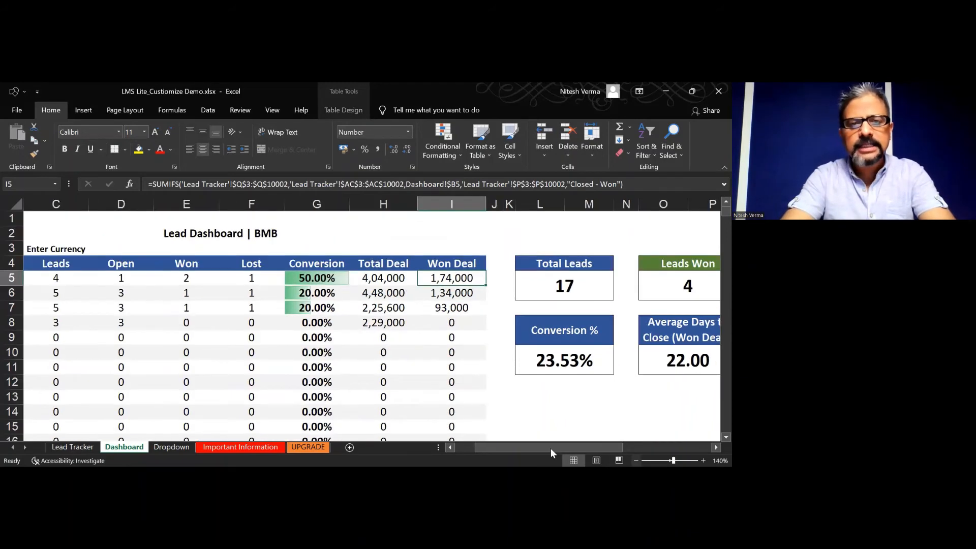
scroll(551, 449, "down", 1, "ctrl")
scroll(551, 449, "down", 1)
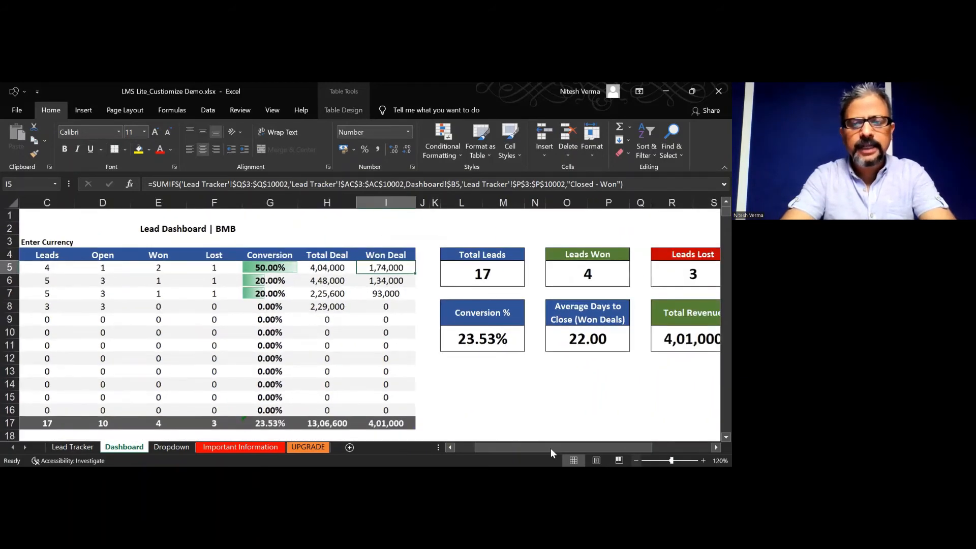
scroll(552, 448, "left", 2)
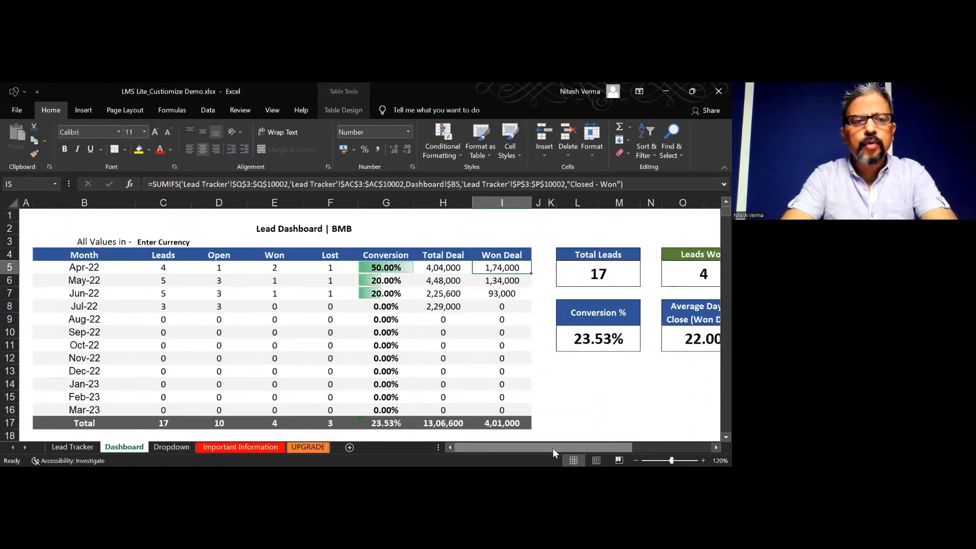
- Review the Apr-22 row of the monthly table from Leads across to Won Deal, and the Won Deal cells down to Jun-22
left_click(118, 267)
key("Right")
key("Right")
key("Right")
key("Right")
key("Right")
key("Right")
key("Right")
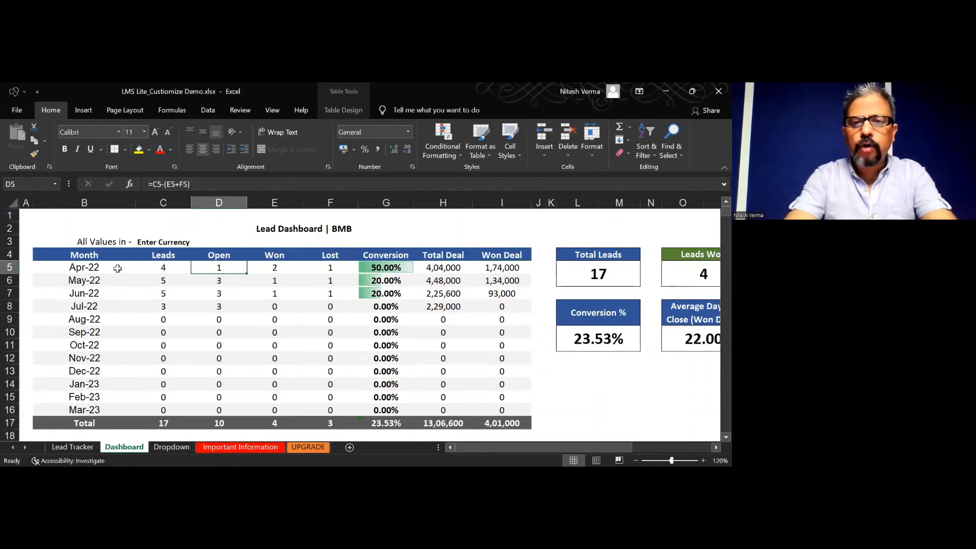
key("Down")
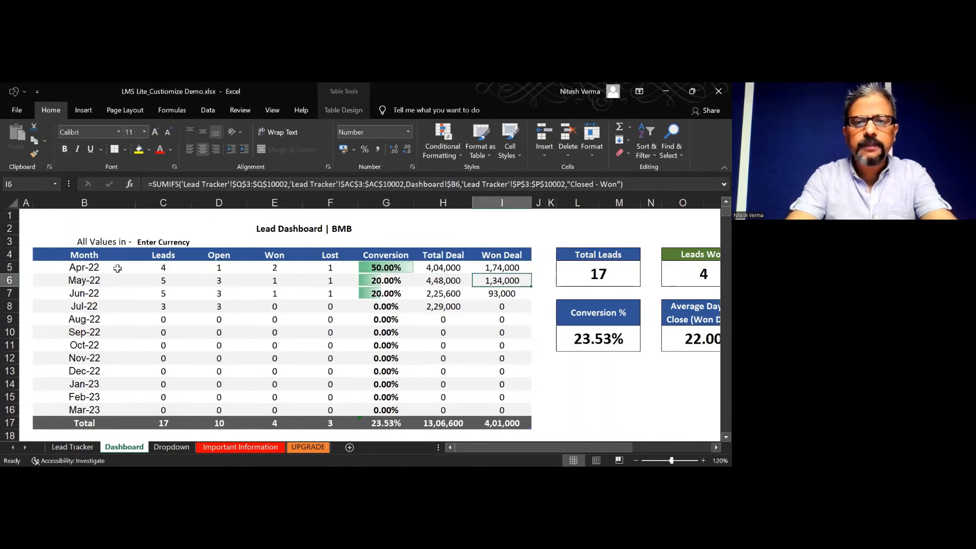
key("Down")
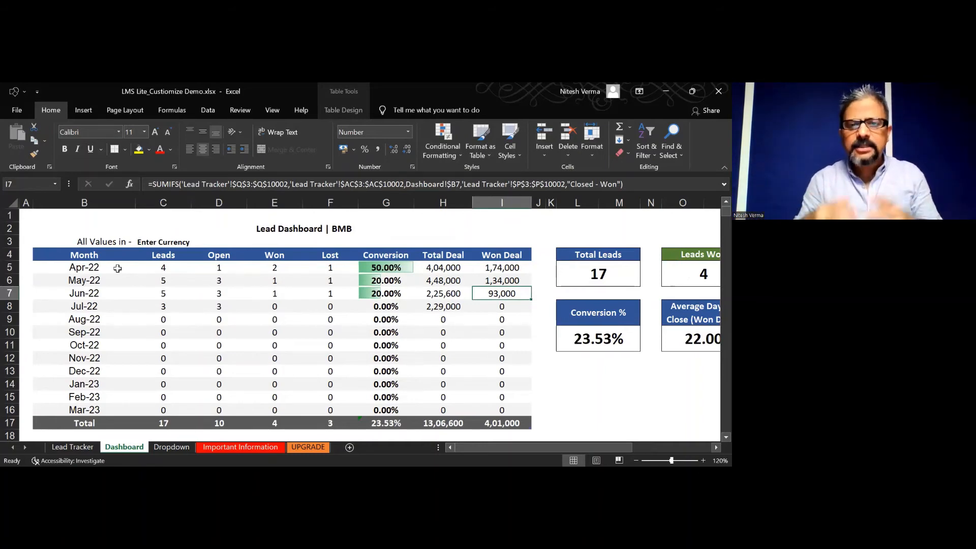
- Apply orange gradient data bars to the Won Deal values for Apr-22 to Mar-23 in I5:I16
key("Up")
key("Up")
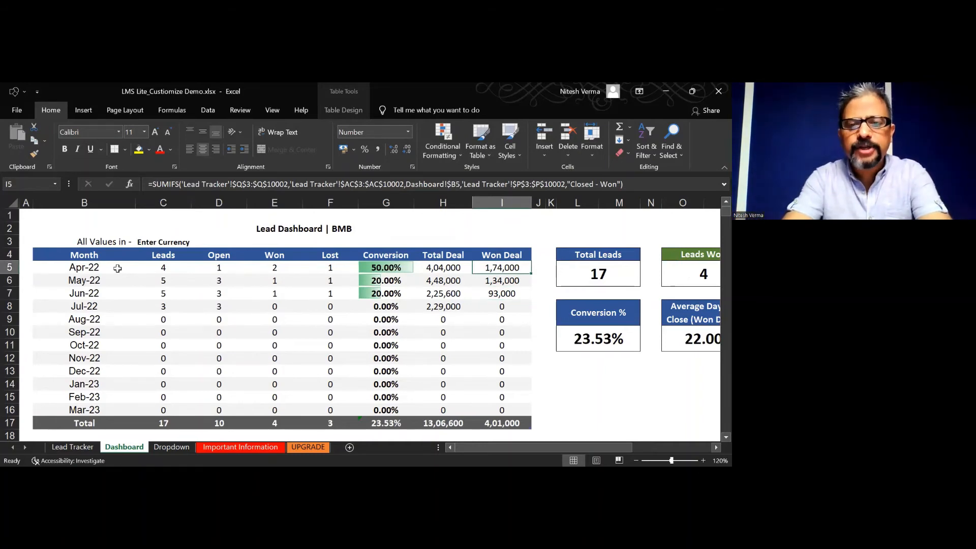
key("ctrl+shift+Down")
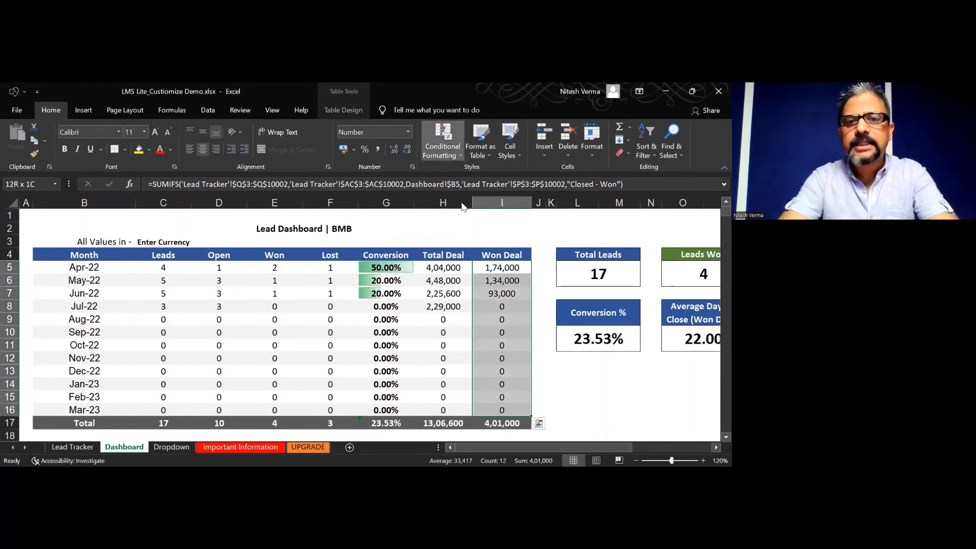
left_click(450, 154)
mouse_move(521, 231)
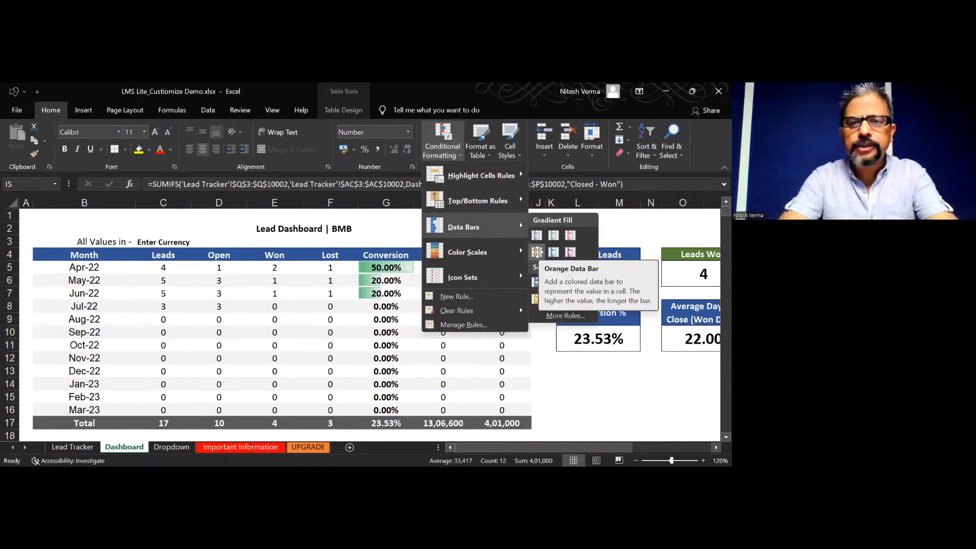
left_click(537, 252)
left_click(578, 384)
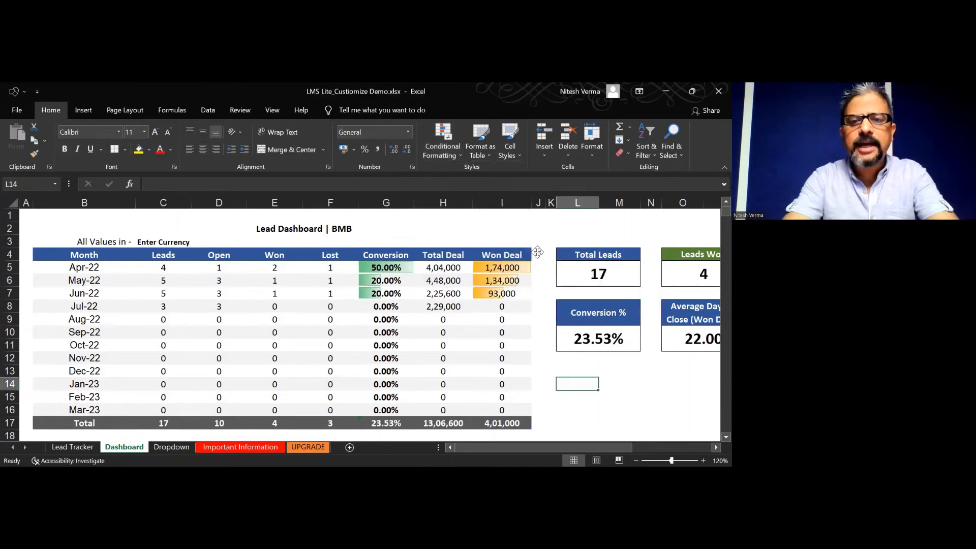
- Examine the data bars in the Won Deal column for May-22 and Apr-22
key("Left")
key("Left")
key("Up")
key("Up")
key("Up")
key("Up")
key("Up")
key("Up")
key("Up")
key("Up")
key("Left")
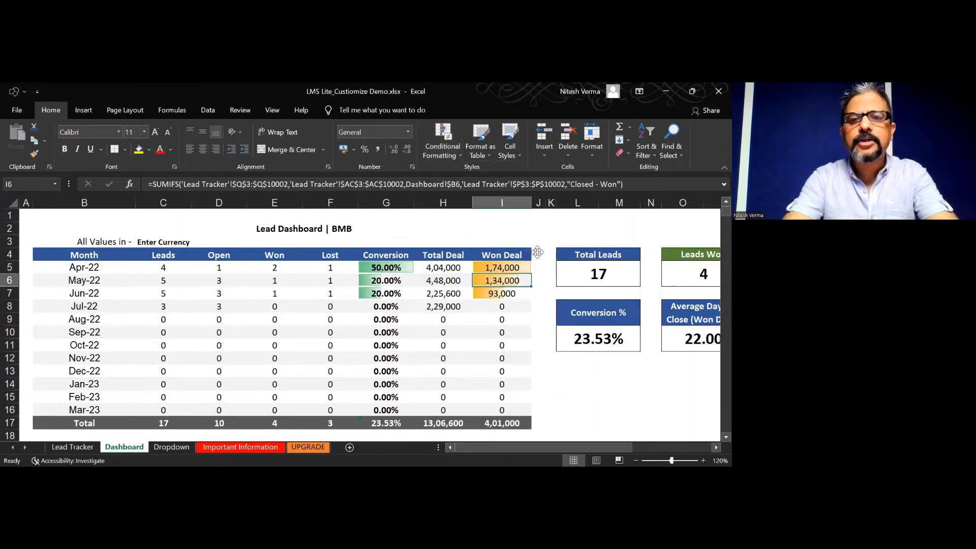
key("Up")
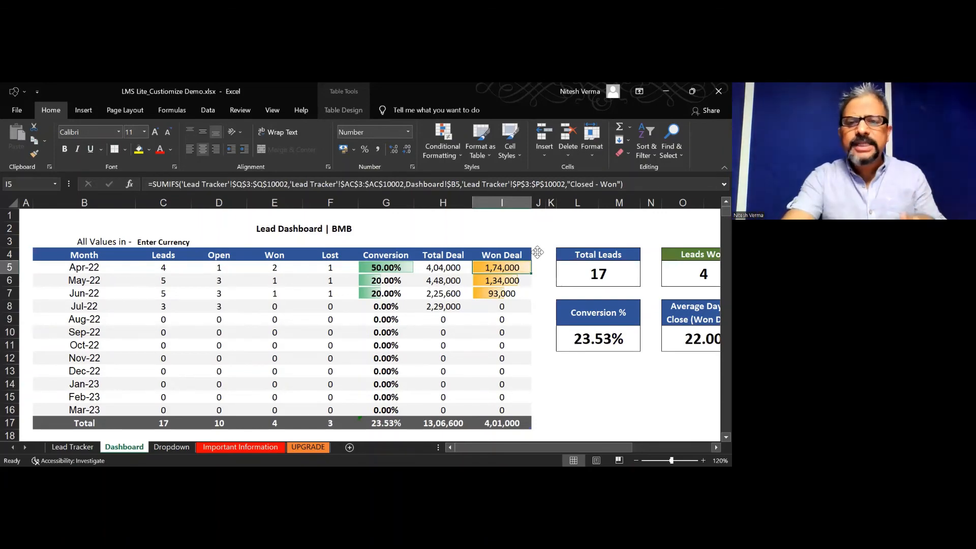
- Review the KPI cards beside the monthly table, from Total Leads across to Leads Lost and Total Revenue
key("Right")
key("Right")
key("Right")
key("Right")
key("Right")
key("Right")
key("Right")
key("Right")
key("Right")
key("Right")
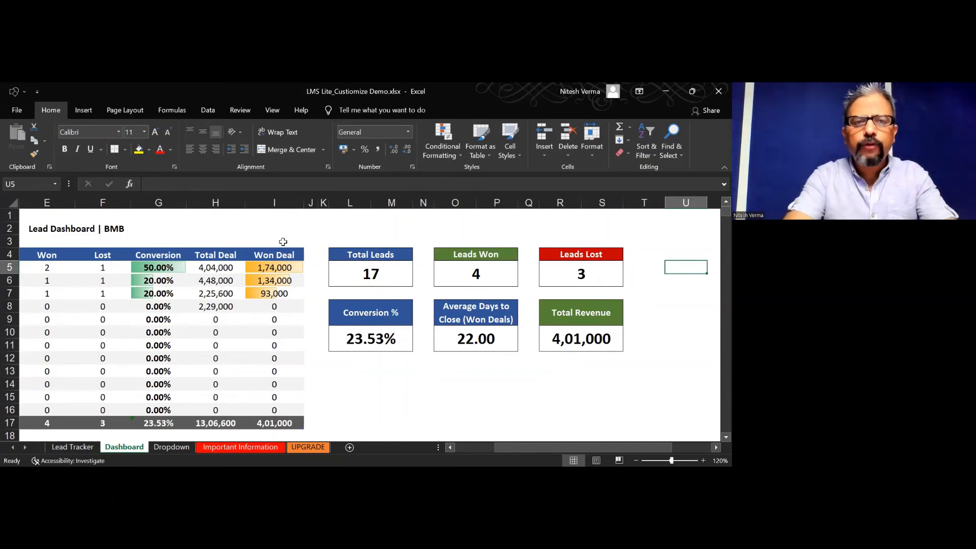
- Protect the Dashboard sheet without a password using the default permissions, and remove the protection again
left_click(240, 111)
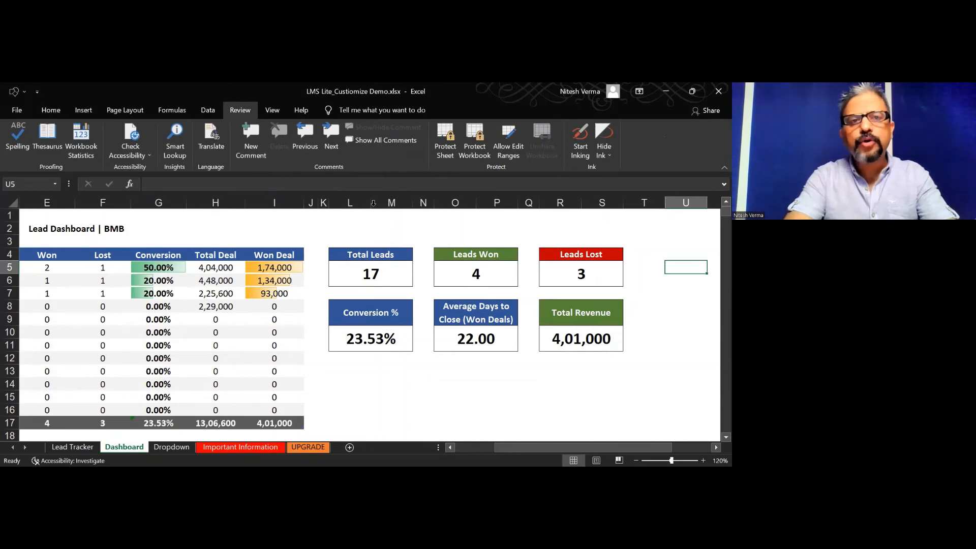
left_click(445, 151)
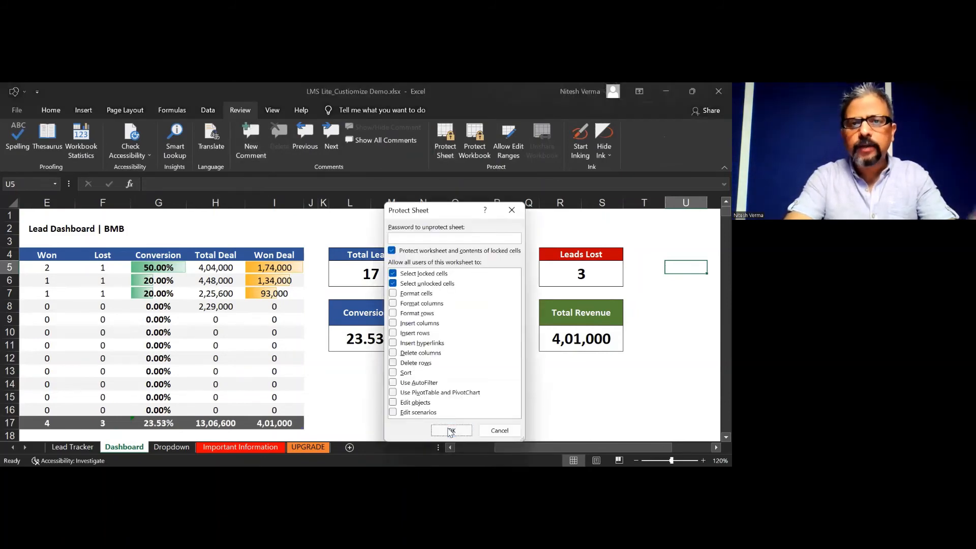
left_click(451, 431)
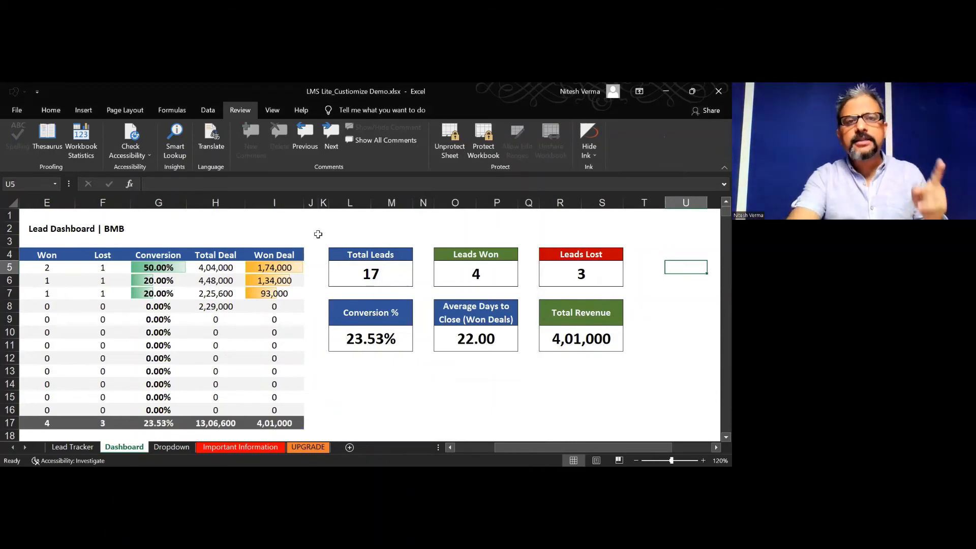
left_click(444, 153)
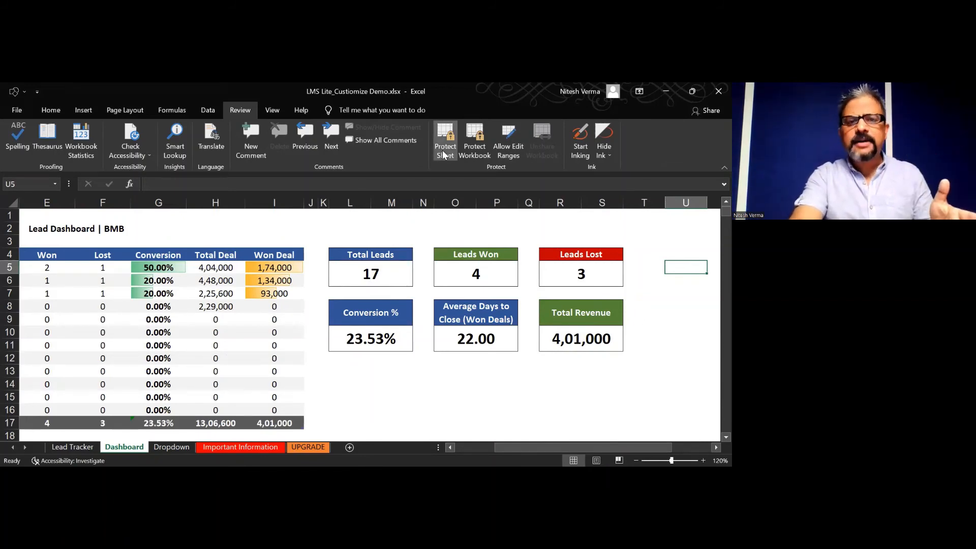
- Protect the Dashboard again without a password, check which formatting commands are available, and unprotect the sheet
left_click(444, 154)
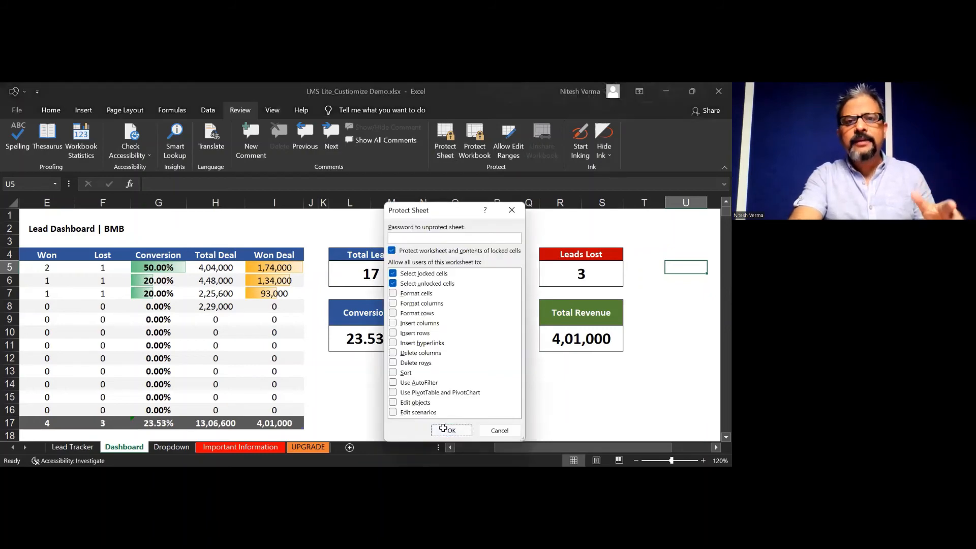
left_click(449, 430)
left_click(49, 111)
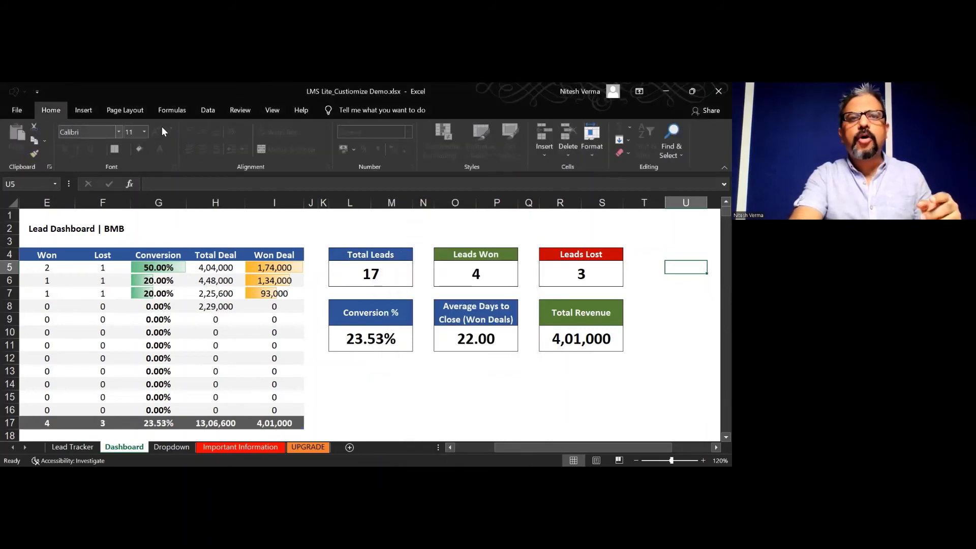
left_click(237, 116)
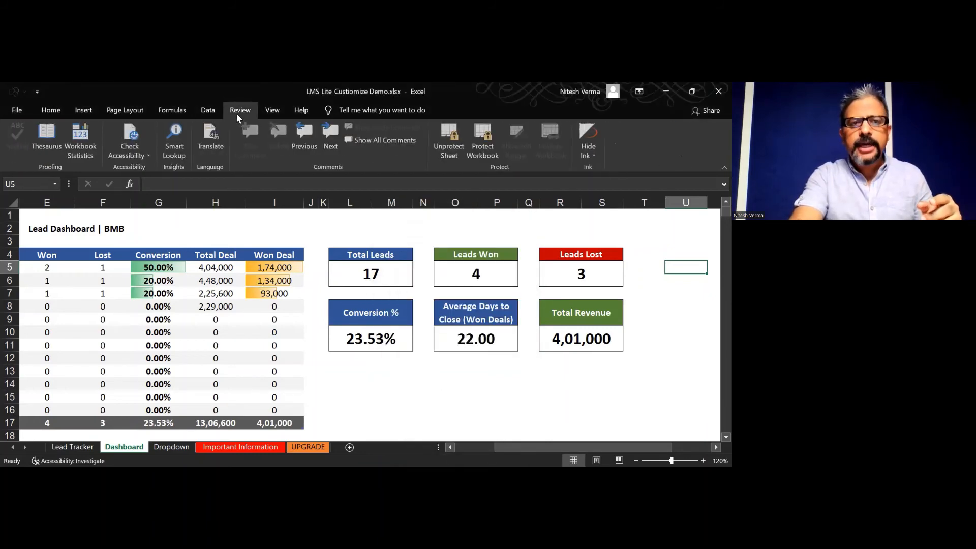
left_click(450, 148)
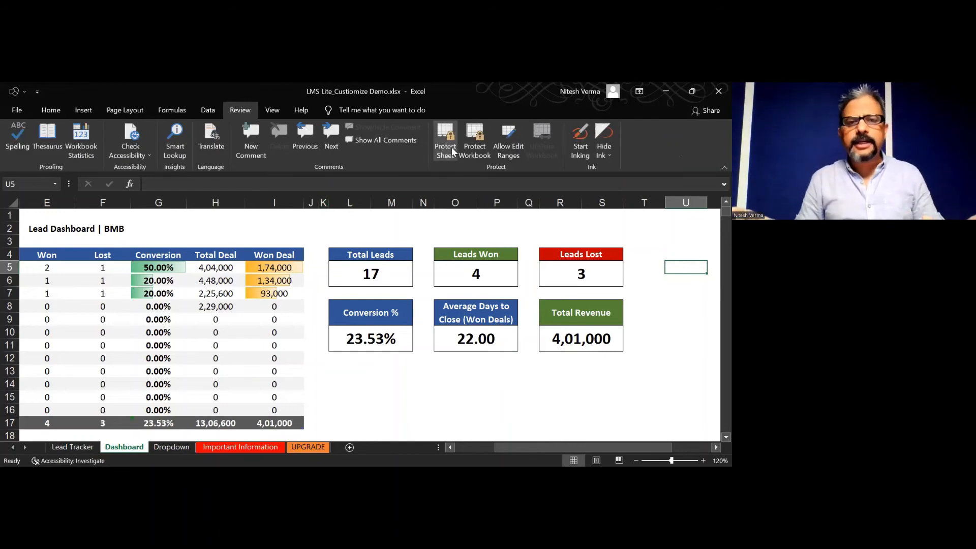
left_click(410, 401)
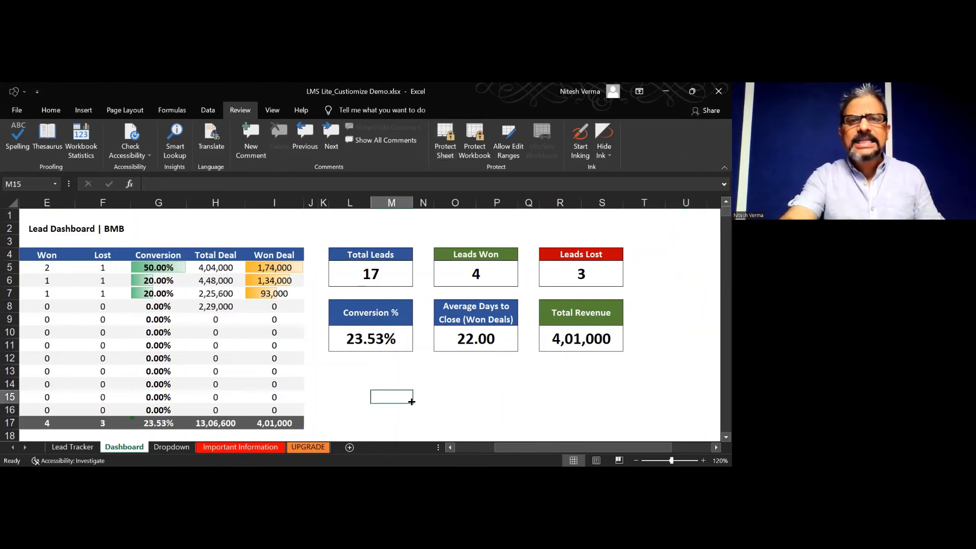
key("Right")
key("Right")
key("Right")
key("Right")
key("Right")
key("Right")
key("Right")
key("Right")
key("Right")
key("Right")
key("Right")
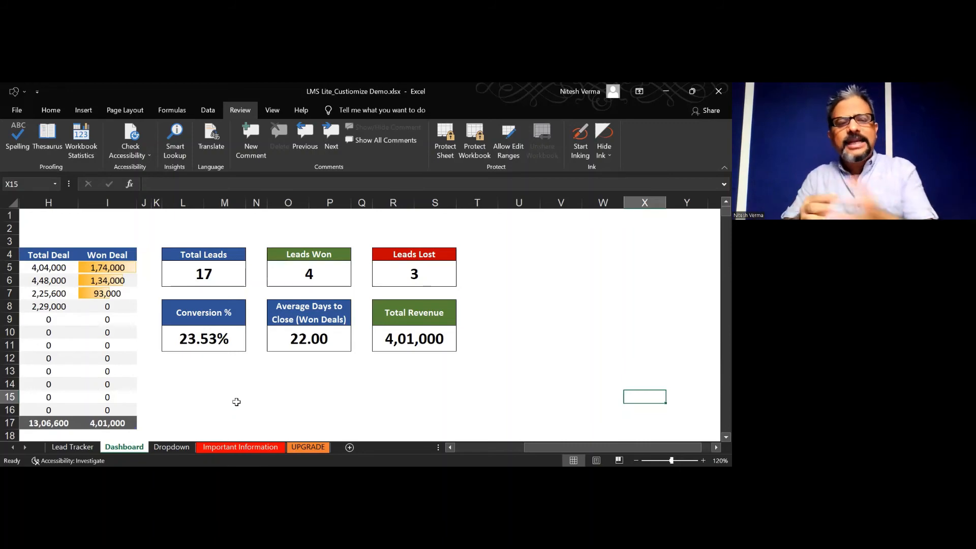
- Read the UPGRADE and Important Information sheets, and go to the Lead Tracker sheet
left_click(308, 447)
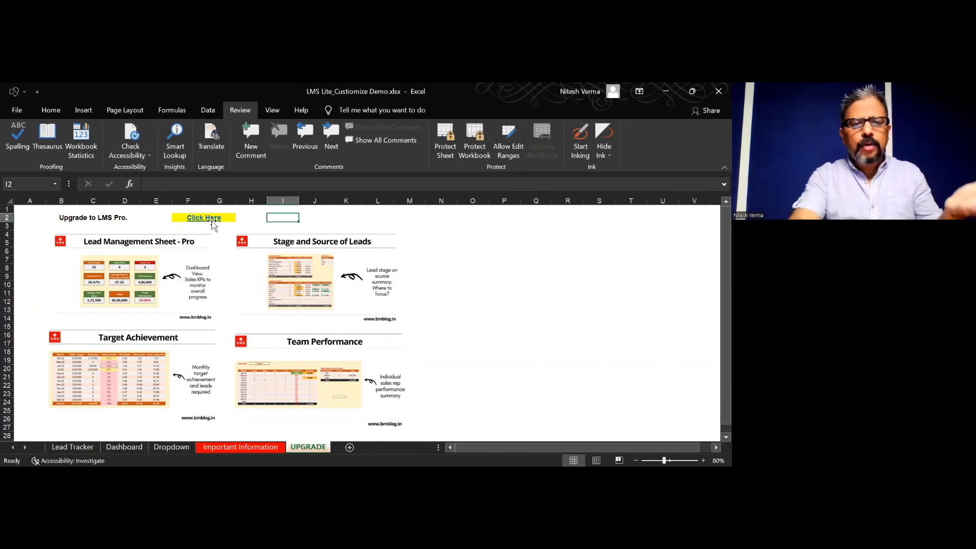
left_click(251, 447)
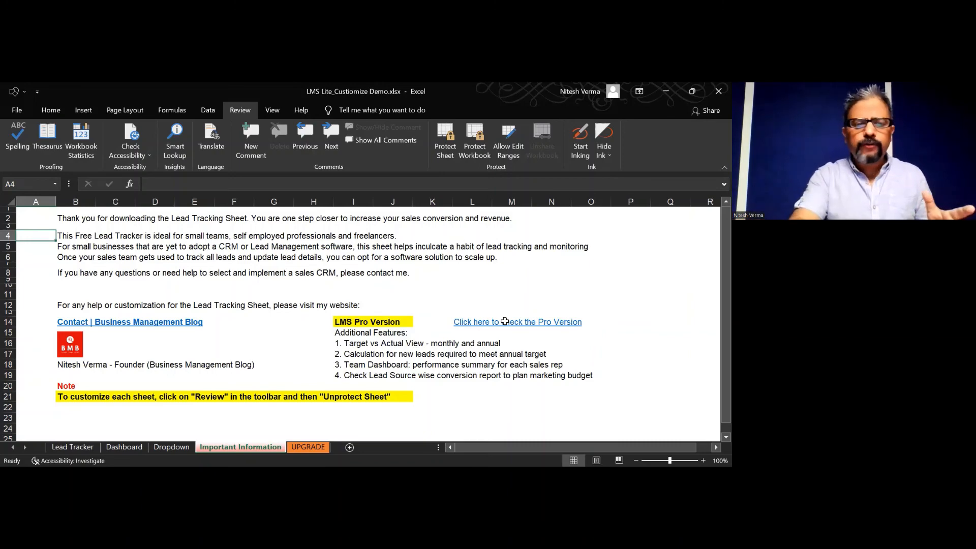
left_click(87, 446)
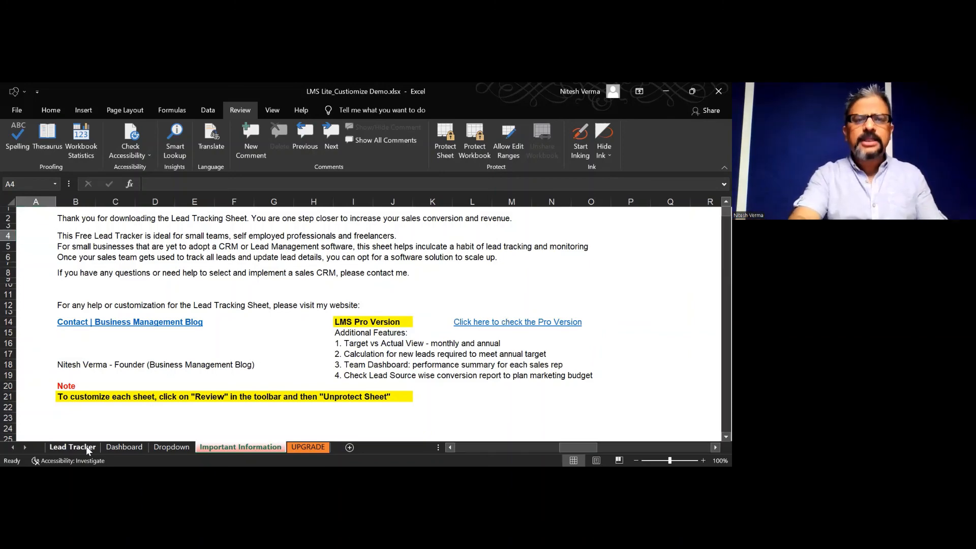